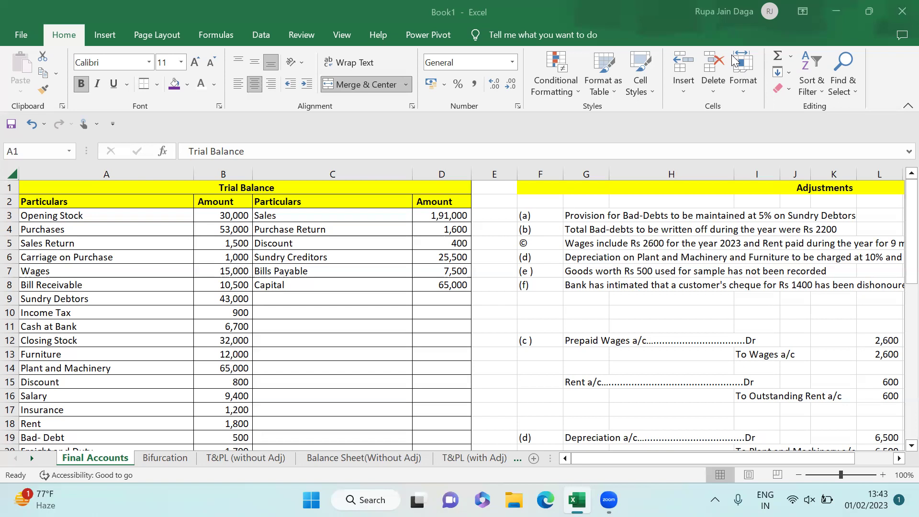
# - Examine the debit-side particulars and amounts of the trial balance from Opening Stock down to the totals row
pyautogui.click(851, 474)
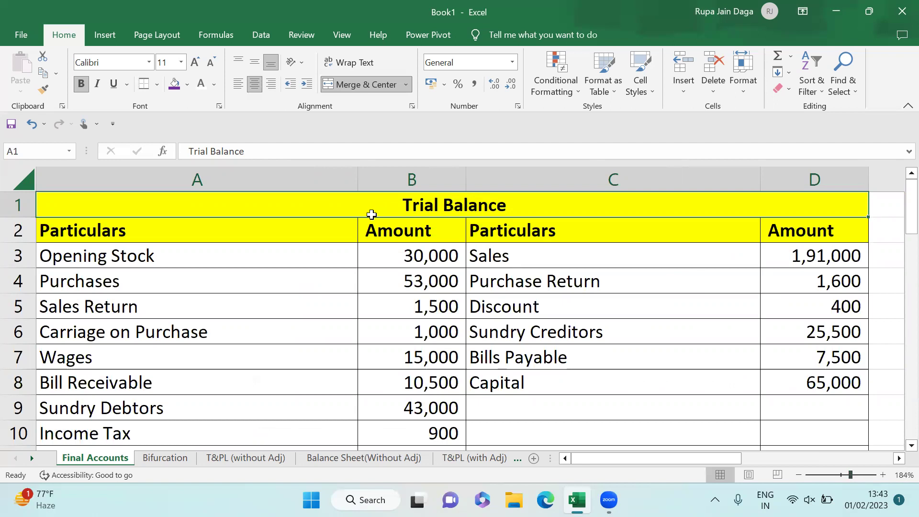
pyautogui.click(183, 248)
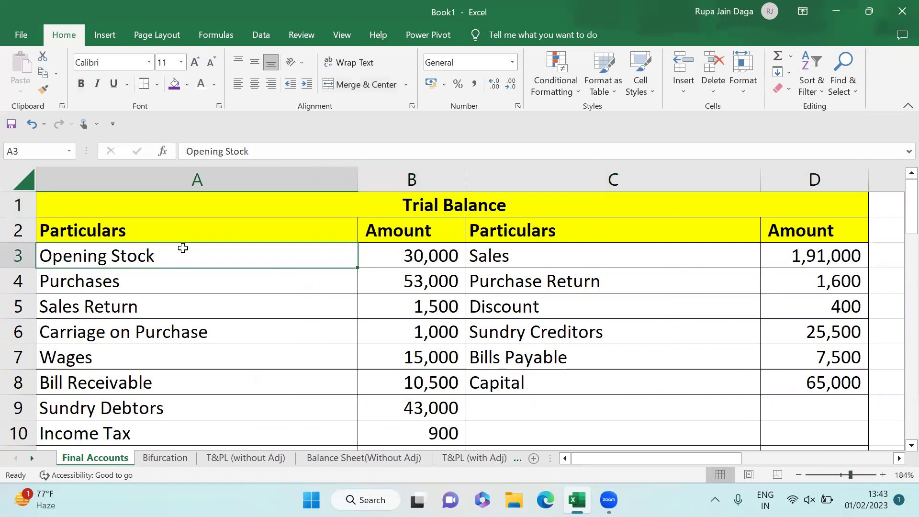
pyautogui.press('Up')
pyautogui.press('Up')
pyautogui.press('Down')
pyautogui.press('Down')
pyautogui.press('Down')
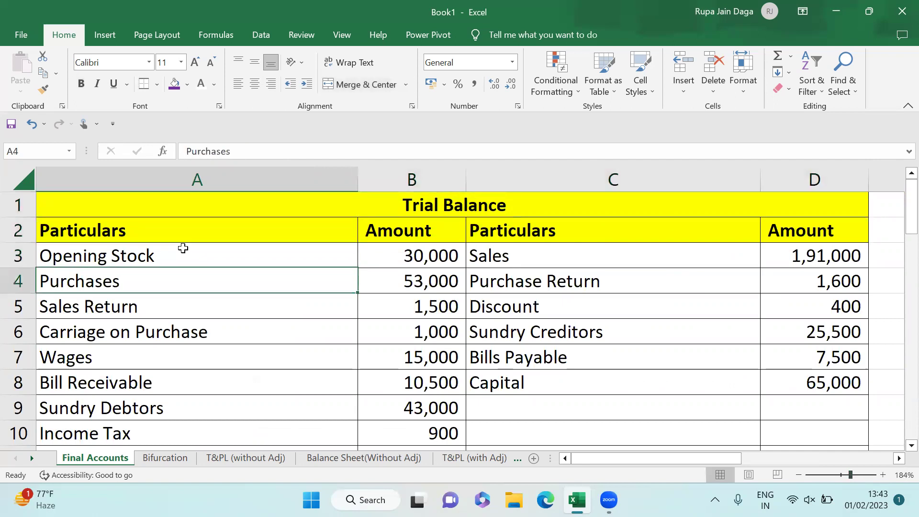
pyautogui.press('Down')
pyautogui.press('Down')
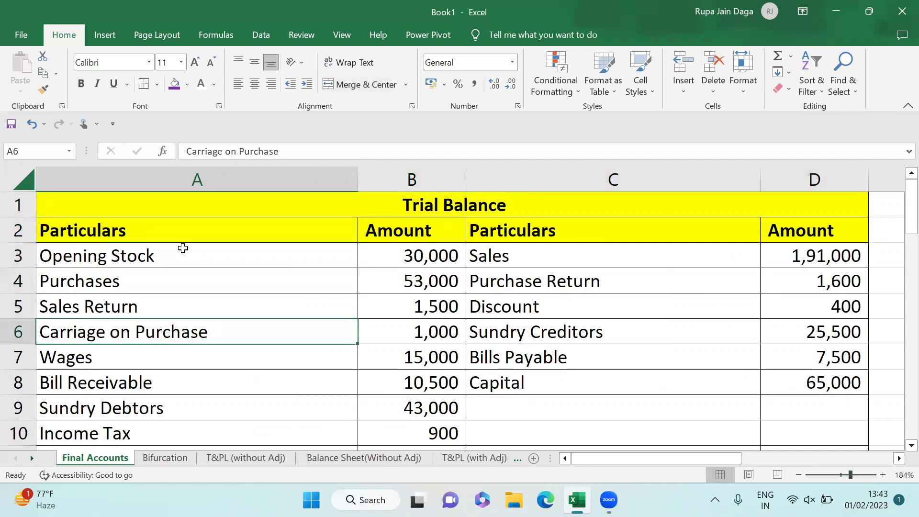
pyautogui.press('Down')
pyautogui.press('Down')
pyautogui.press('Down')
pyautogui.press('Down')
pyautogui.press('Down')
pyautogui.press('Down')
pyautogui.press('Down')
pyautogui.press('Down')
pyautogui.press('Down')
pyautogui.press('Down')
pyautogui.press('Down')
pyautogui.press('Down')
pyautogui.press('Down')
pyautogui.press('Down')
pyautogui.press('Down')
pyautogui.press('Down')
pyautogui.press('Down')
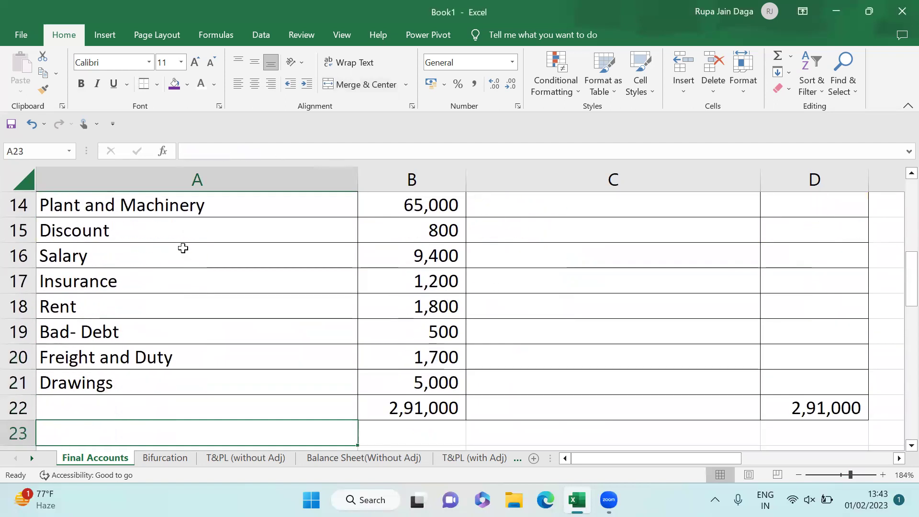
# - Review the credit-side particulars of the trial balance, starting from Sales and Purchase Return
pyautogui.press('Up')
pyautogui.press('Up')
pyautogui.press('Up')
pyautogui.press('Up')
pyautogui.press('Up')
pyautogui.press('Up')
pyautogui.press('Up')
pyautogui.press('Up')
pyautogui.press('Up')
pyautogui.press('Up')
pyautogui.press('Up')
pyautogui.press('Up')
pyautogui.press('Up')
pyautogui.press('Up')
pyautogui.press('Up')
pyautogui.press('Up')
pyautogui.press('Up')
pyautogui.press('Up')
pyautogui.press('Up')
pyautogui.press('Up')
pyautogui.press('Up')
pyautogui.press('Up')
pyautogui.press('Right')
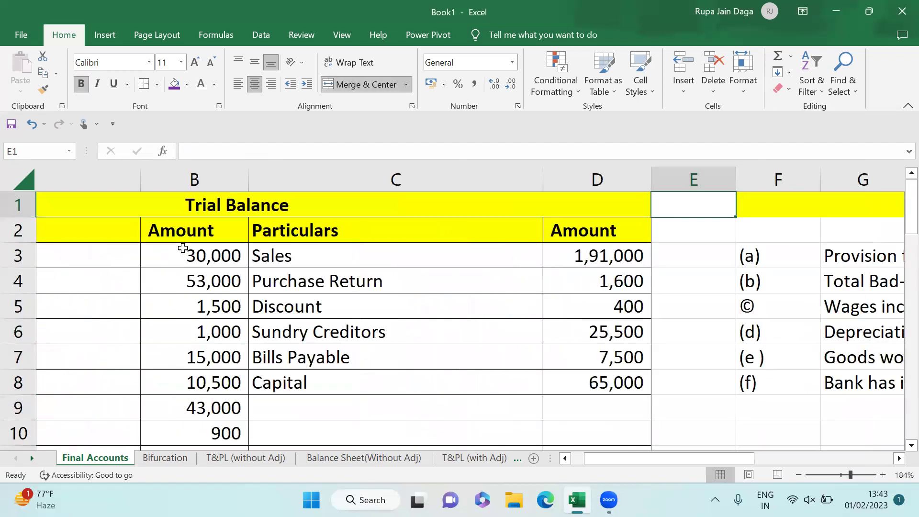
pyautogui.press('Down')
pyautogui.press('Down')
pyautogui.press('Left')
pyautogui.press('Left')
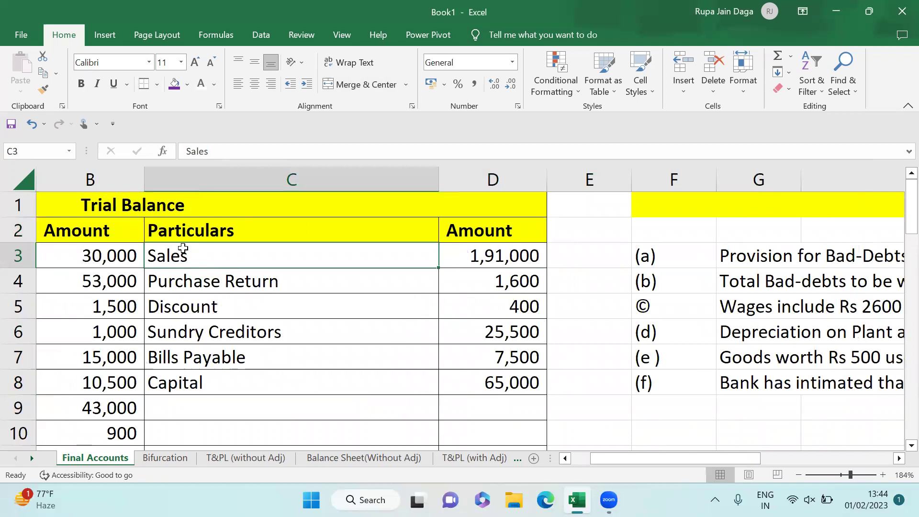
pyautogui.press('Down')
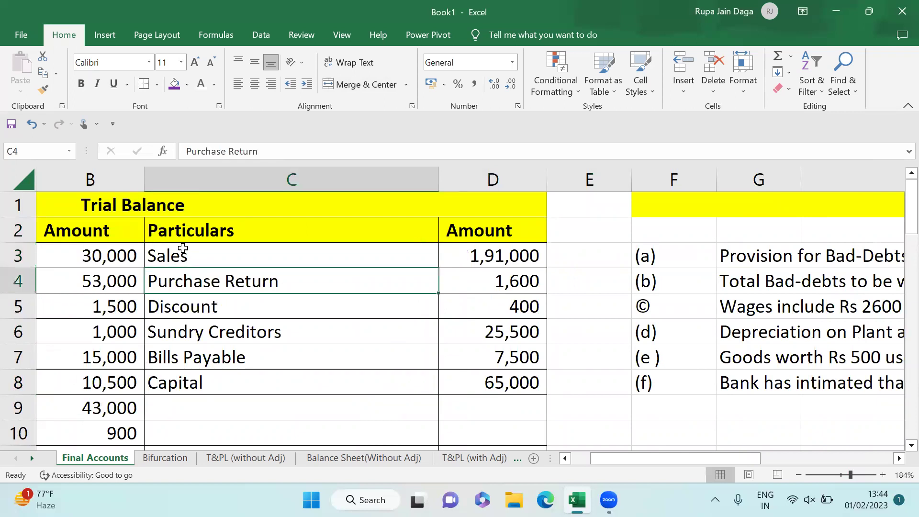
pyautogui.press('Down')
pyautogui.press('Down')
pyautogui.press('Left')
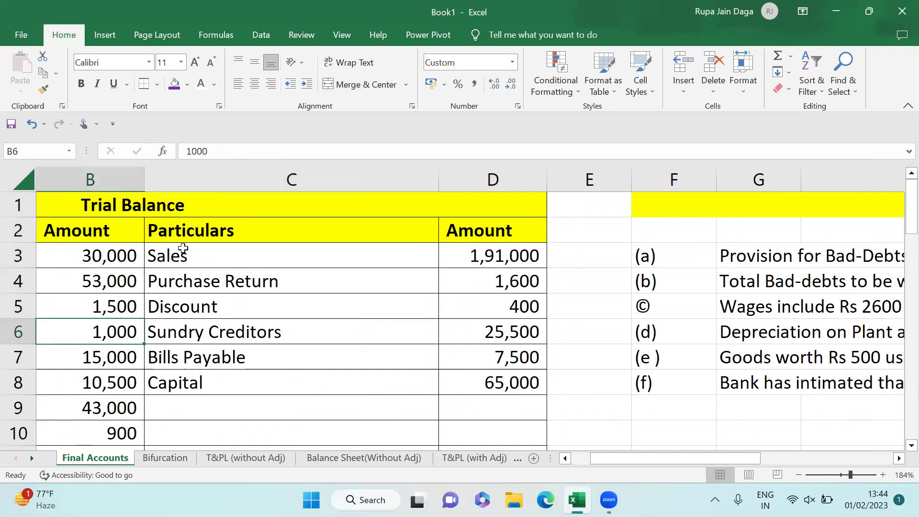
pyautogui.press('Left')
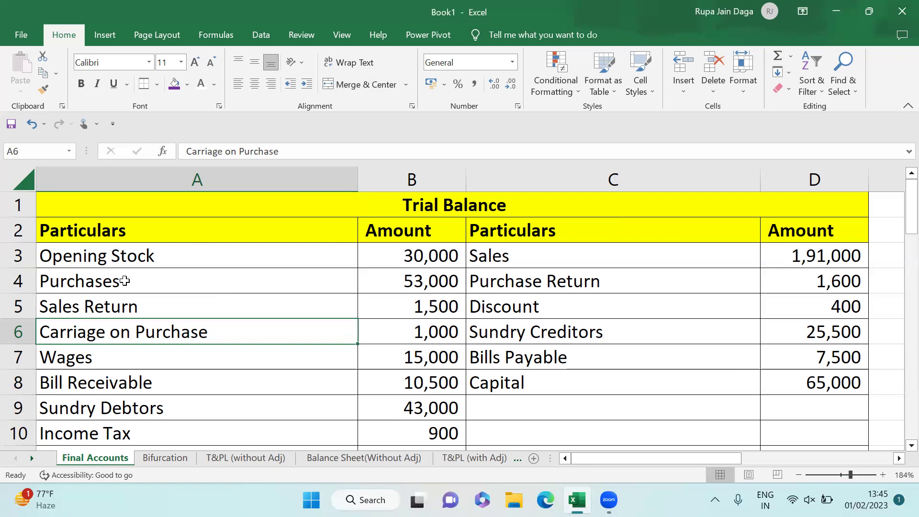
# - Open the Bifurcation sheet and examine how Sundry Debtors and Income Tax are classified
pyautogui.click(182, 461)
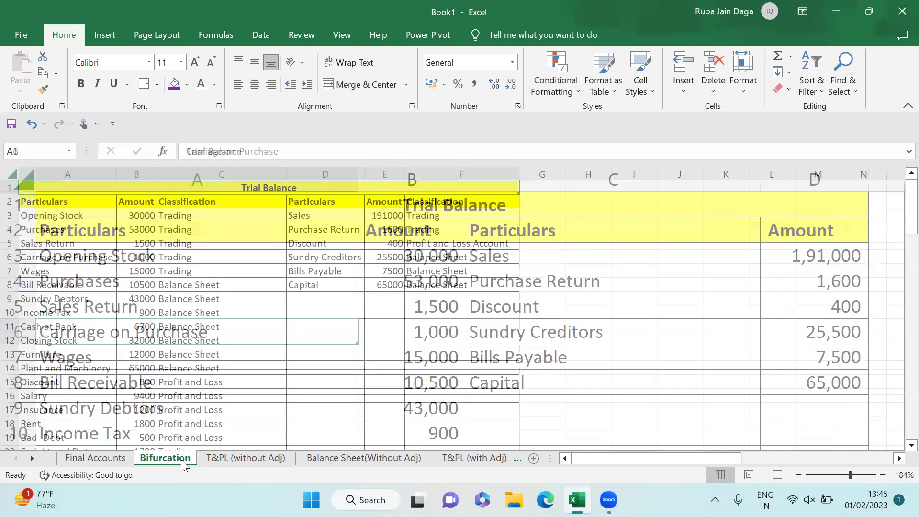
pyautogui.click(853, 475)
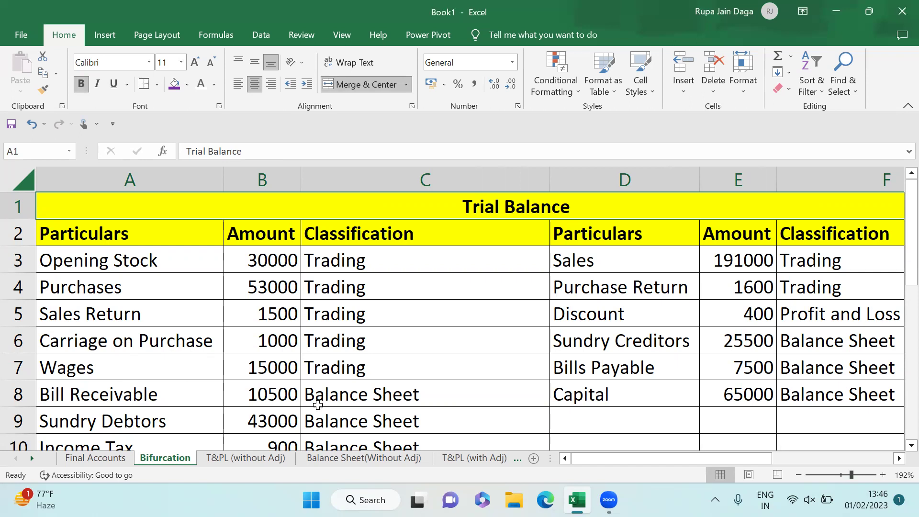
pyautogui.click(122, 419)
pyautogui.press('Return')
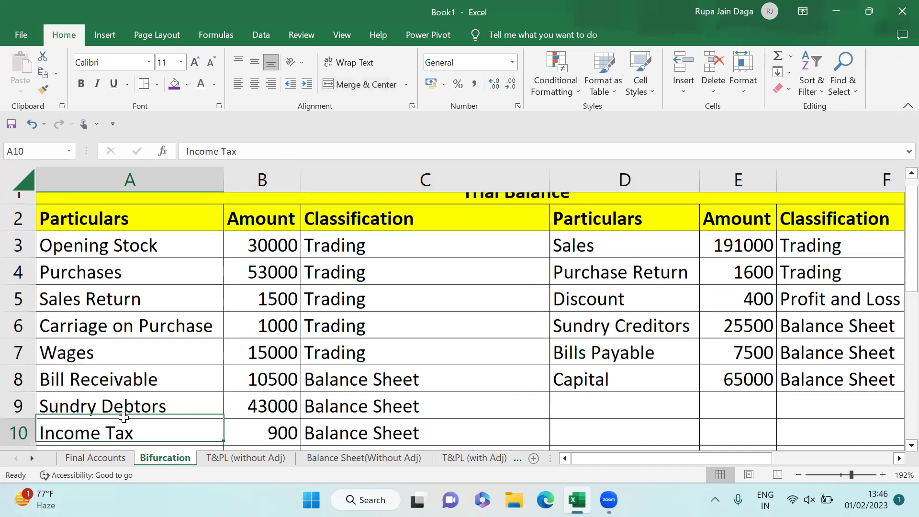
pyautogui.press('Return')
pyautogui.press('Up')
pyautogui.press('Up')
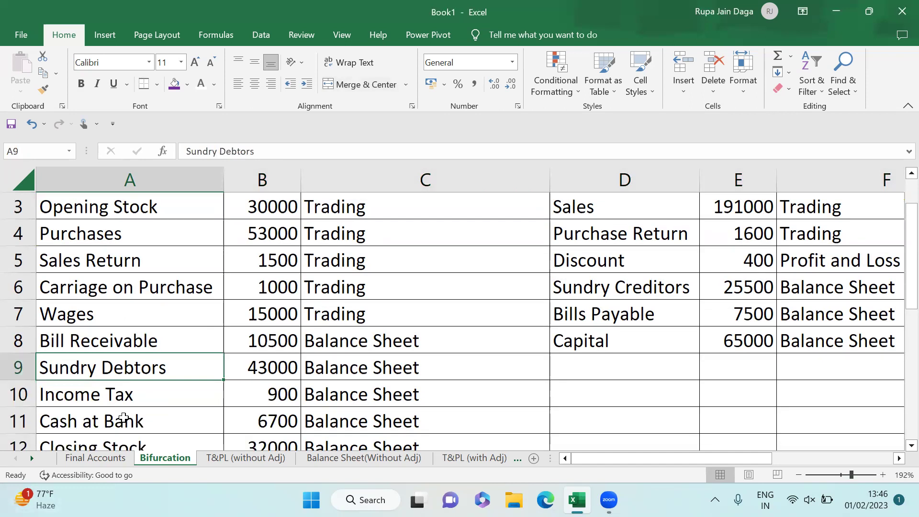
pyautogui.press('Right')
pyautogui.press('Down')
pyautogui.press('Down')
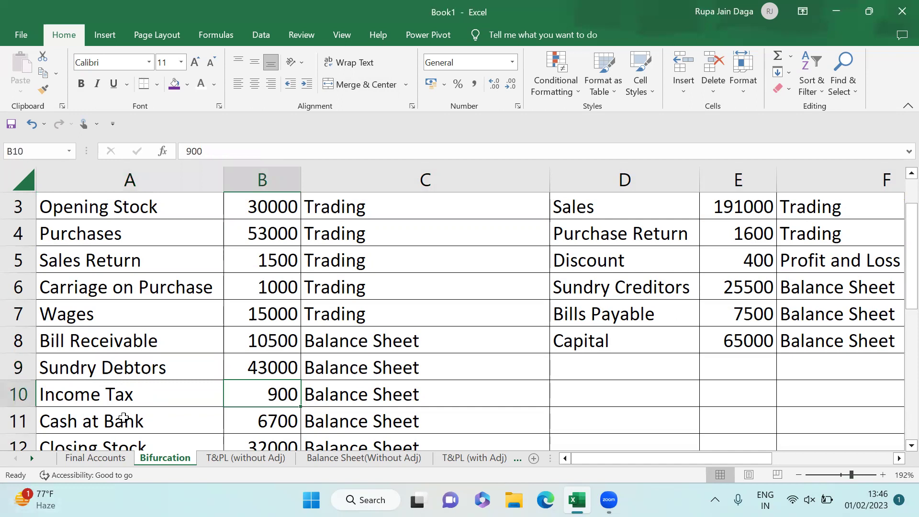
pyautogui.press('Up')
pyautogui.press('Left')
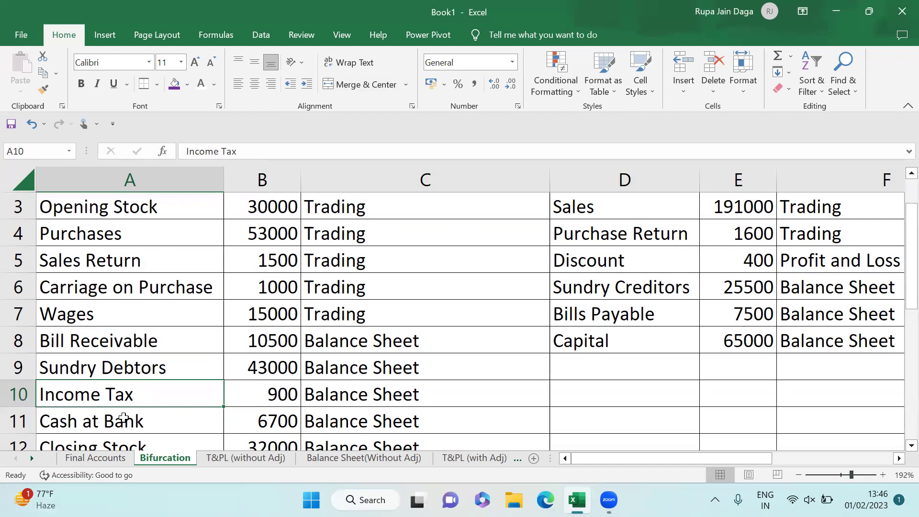
pyautogui.press('Right')
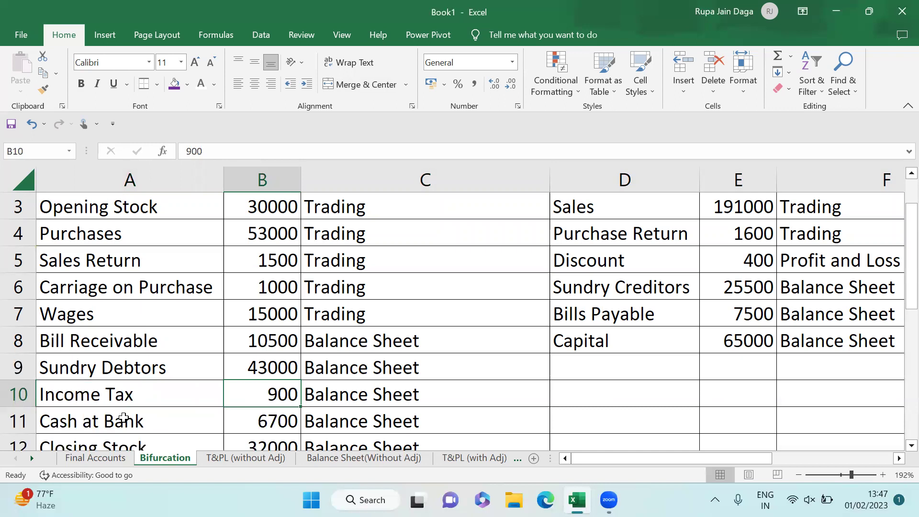
# - Review the classification of the debit entries from Cash at Bank through Plant and Machinery
pyautogui.press('Down')
pyautogui.press('Down')
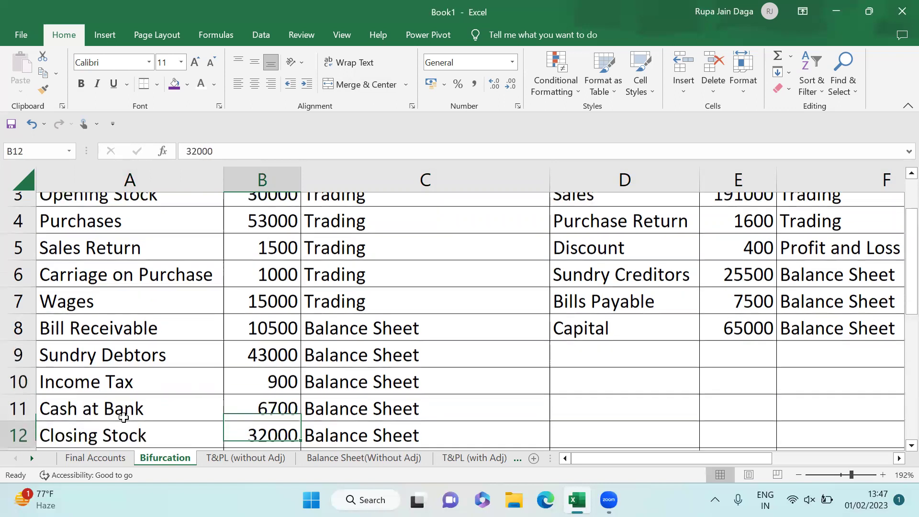
pyautogui.press('Up')
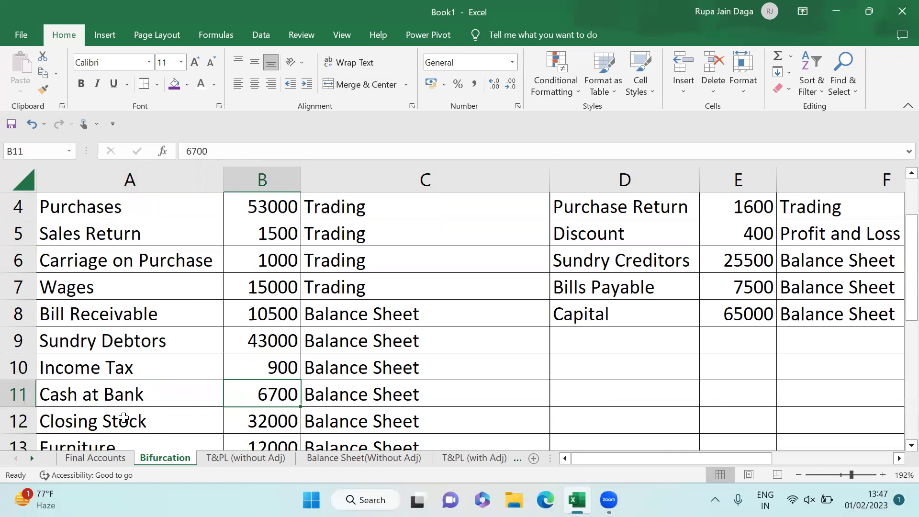
pyautogui.press('Down')
pyautogui.press('Down')
pyautogui.press('Up')
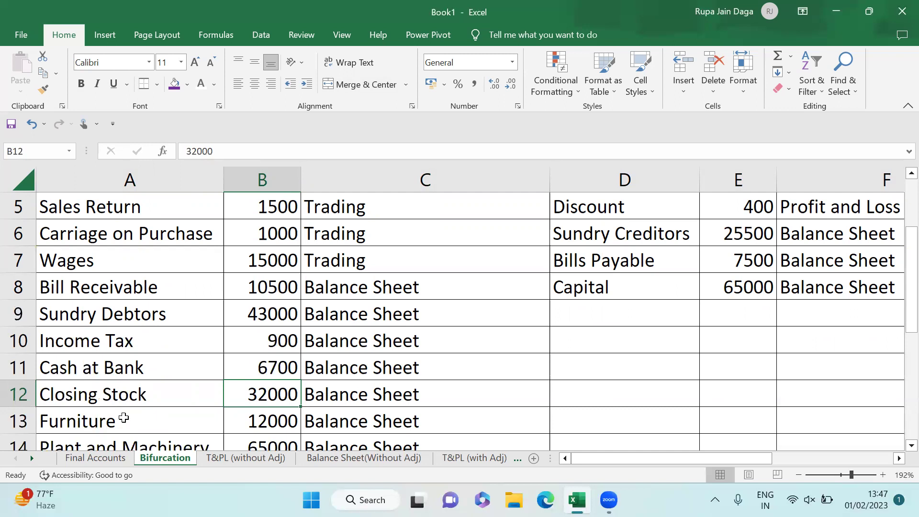
pyautogui.press('Down')
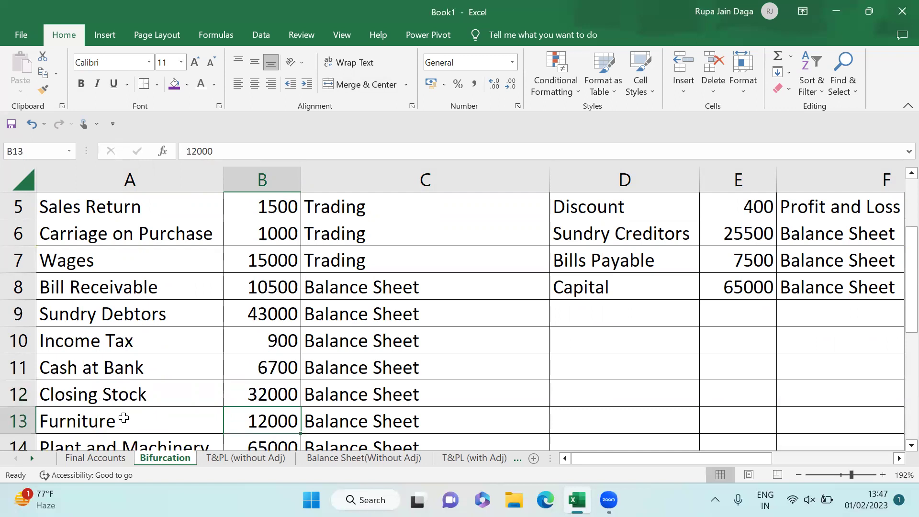
pyautogui.press('Down')
pyautogui.press('Up')
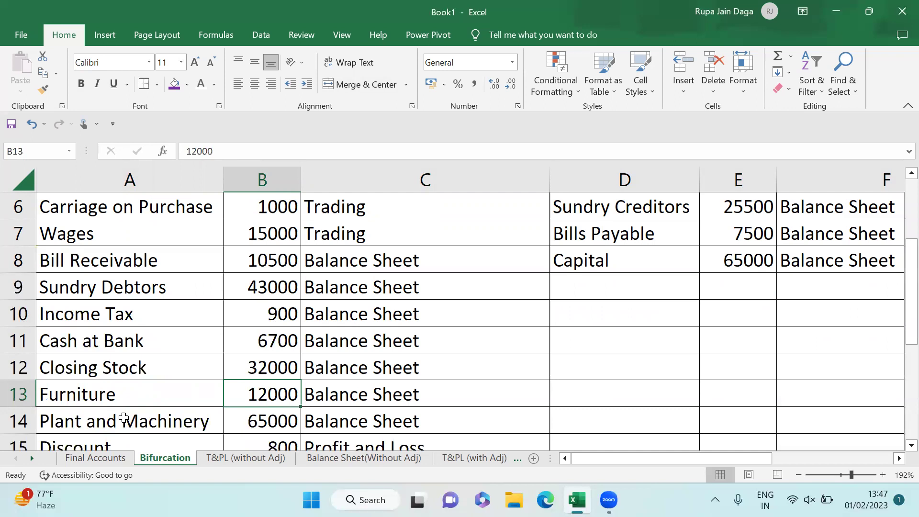
pyautogui.press('Down')
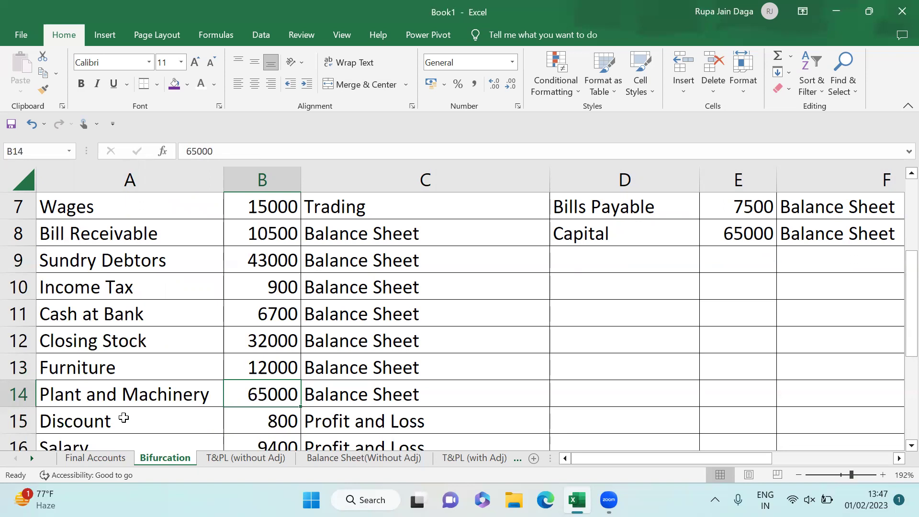
# - Check the classification of the remaining debit entries from Discount through Drawings
pyautogui.press('Down')
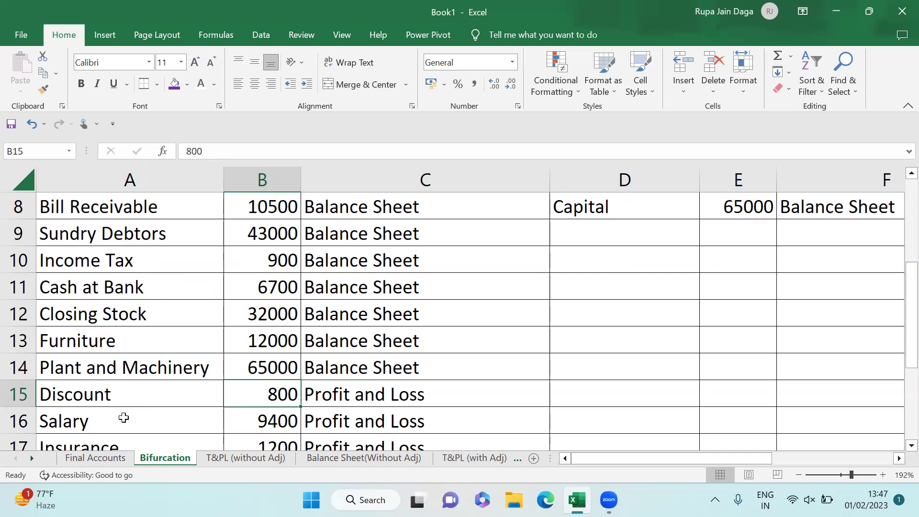
pyautogui.press('Down')
pyautogui.press('Down')
pyautogui.press('Up')
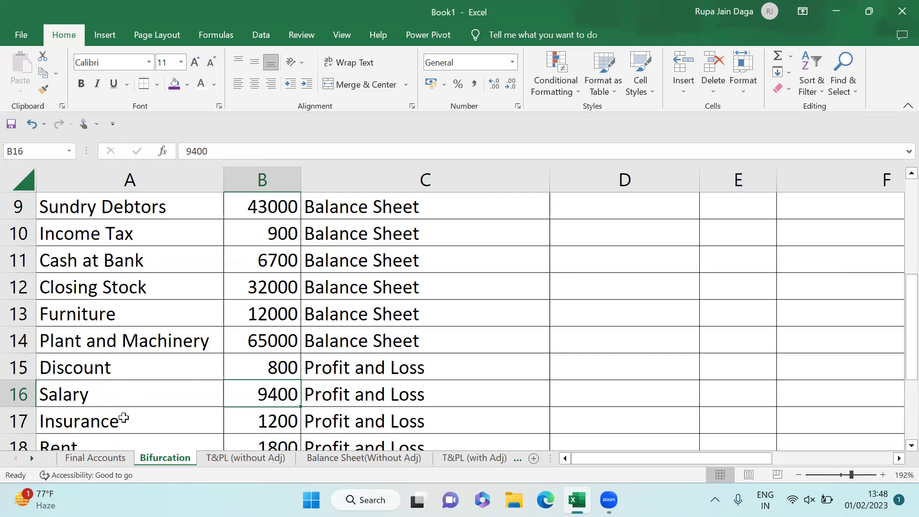
pyautogui.press('Down')
pyautogui.press('Down')
pyautogui.press('Up')
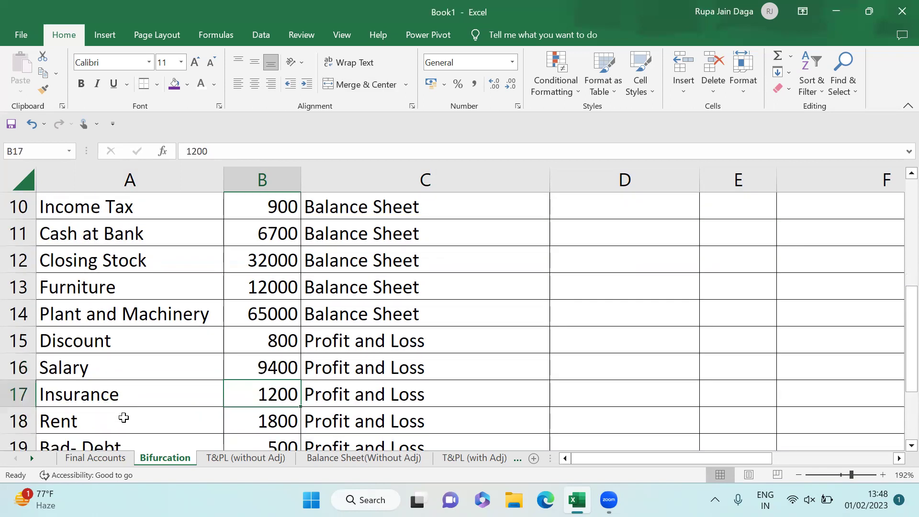
pyautogui.press('Down')
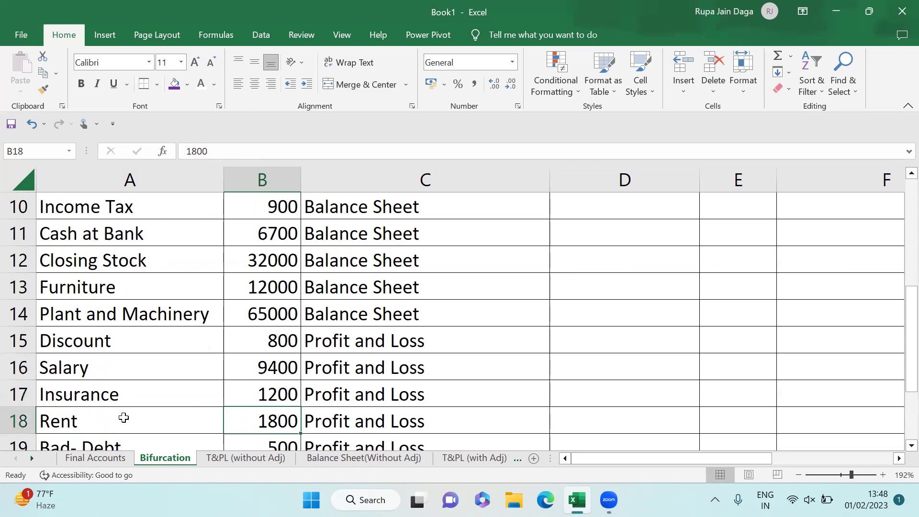
pyautogui.press('Down')
pyautogui.press('Up')
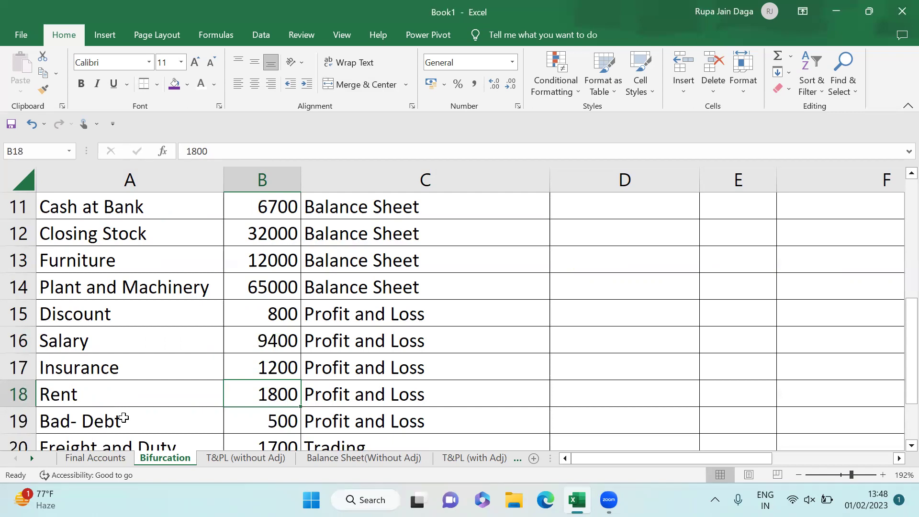
pyautogui.press('Down')
pyautogui.press('Down')
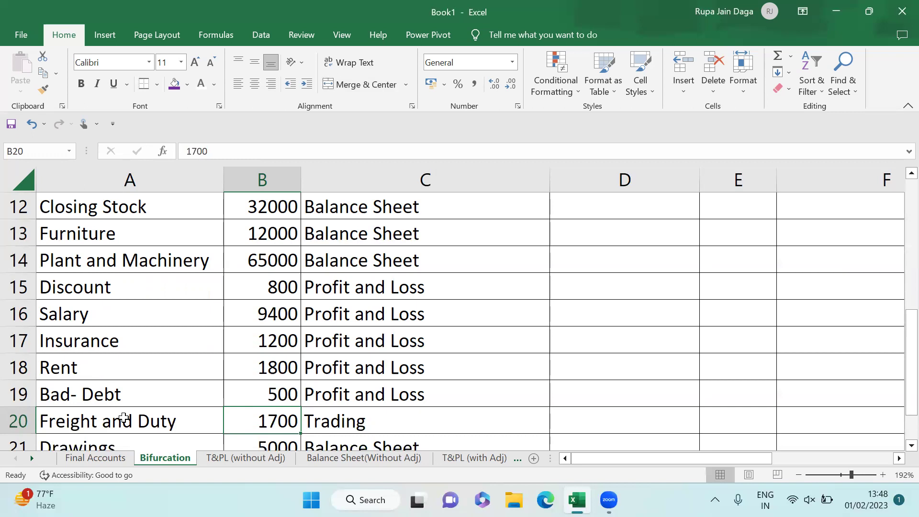
pyautogui.press('Down')
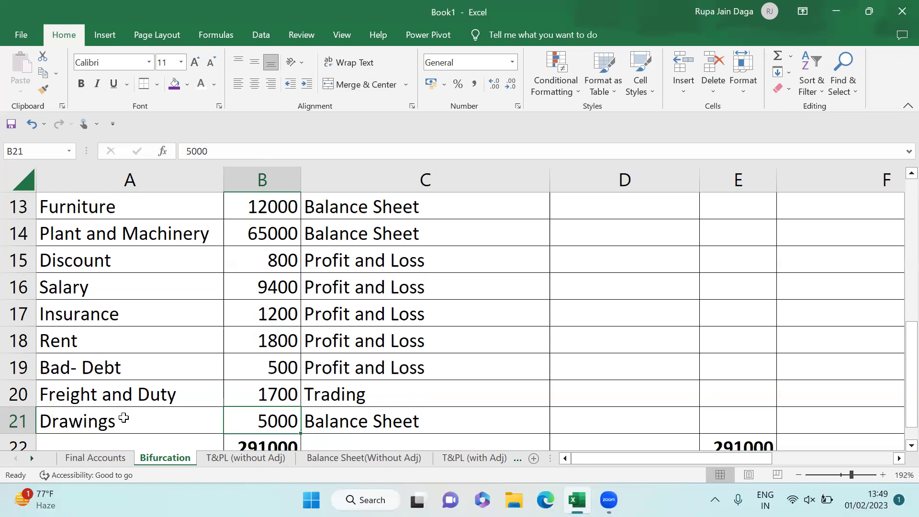
pyautogui.press('Right')
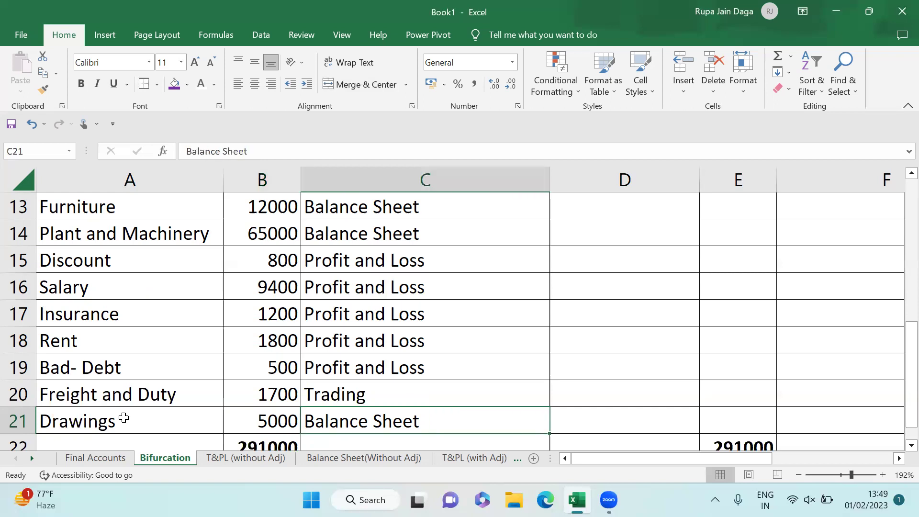
# - Return to the start of the trial balance and check how Sales and Purchase Return are classified on the credit side
pyautogui.press('Up')
pyautogui.press('Up')
pyautogui.press('Up')
pyautogui.press('Up')
pyautogui.press('Up')
pyautogui.press('Up')
pyautogui.press('Up')
pyautogui.press('Up')
pyautogui.press('Up')
pyautogui.press('Up')
pyautogui.press('Up')
pyautogui.press('Up')
pyautogui.press('Up')
pyautogui.press('Up')
pyautogui.press('Up')
pyautogui.press('Up')
pyautogui.press('Up')
pyautogui.press('Up')
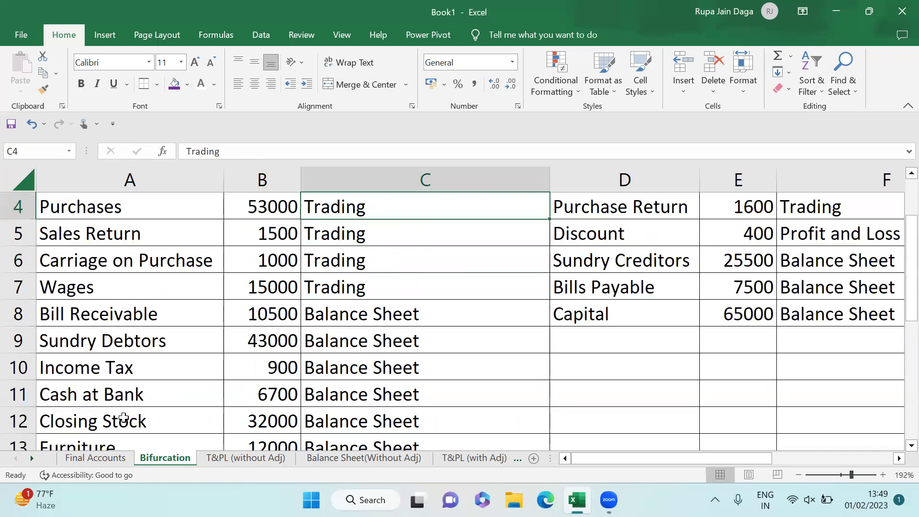
pyautogui.scroll(1, 124, 417)
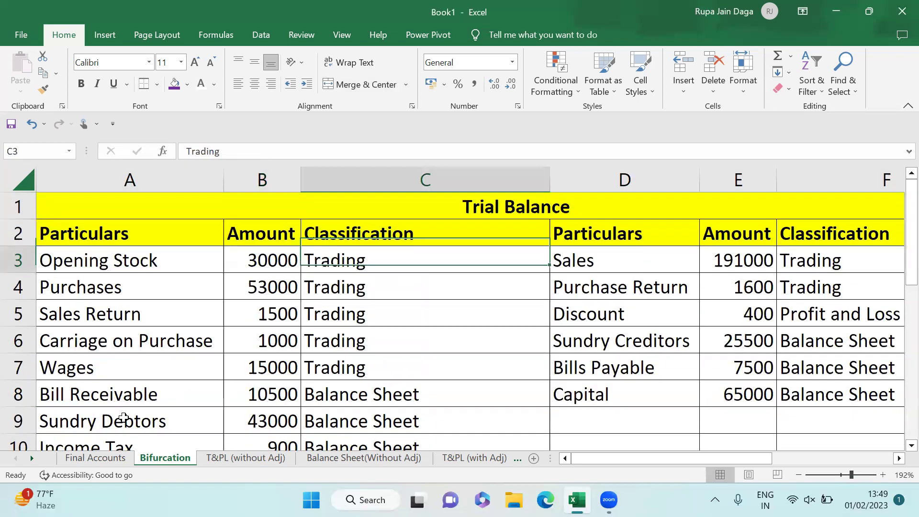
pyautogui.press('Right')
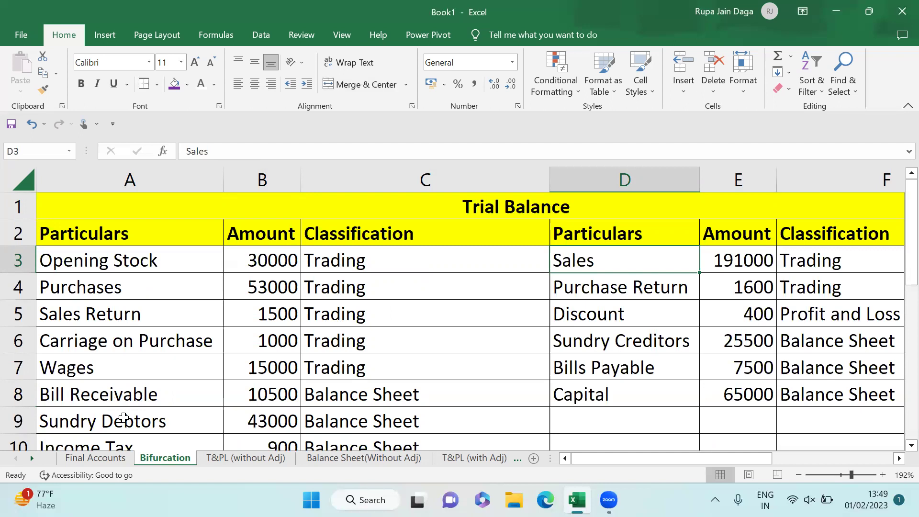
pyautogui.press('Down')
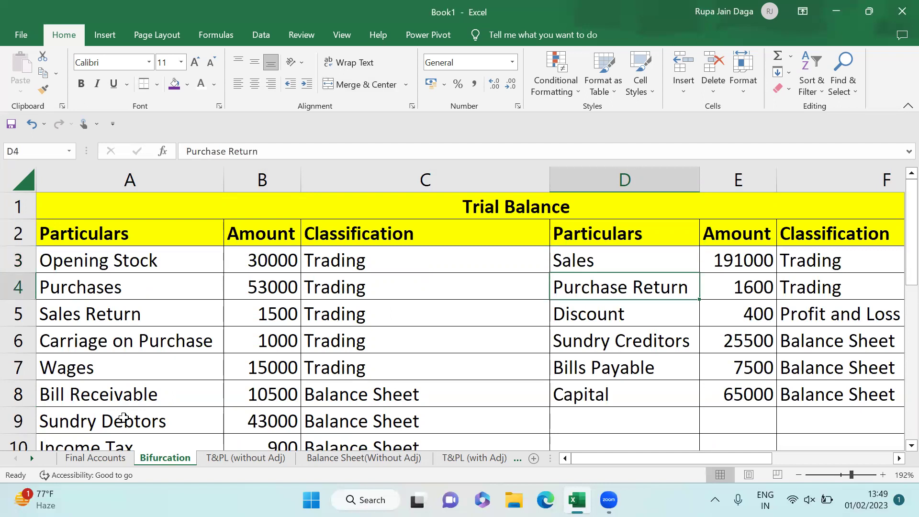
pyautogui.press('Down')
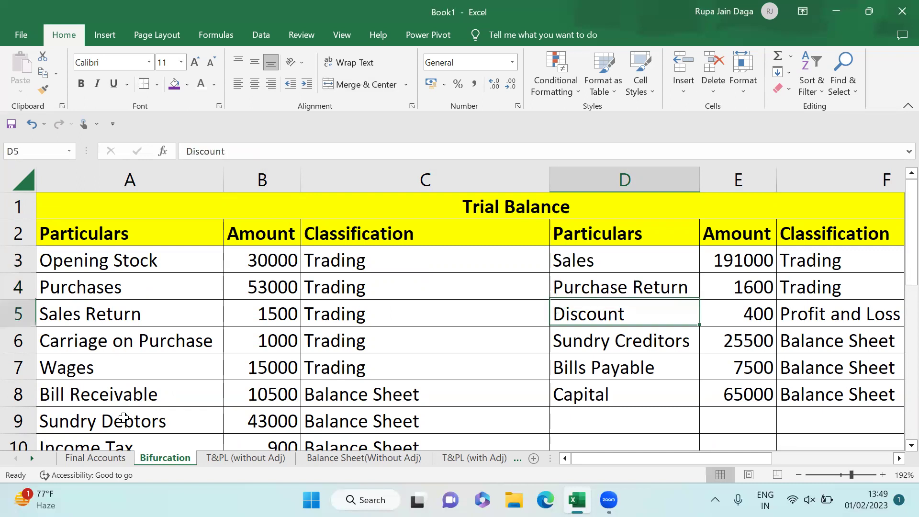
pyautogui.press('Right')
pyautogui.press('Up')
pyautogui.press('Right')
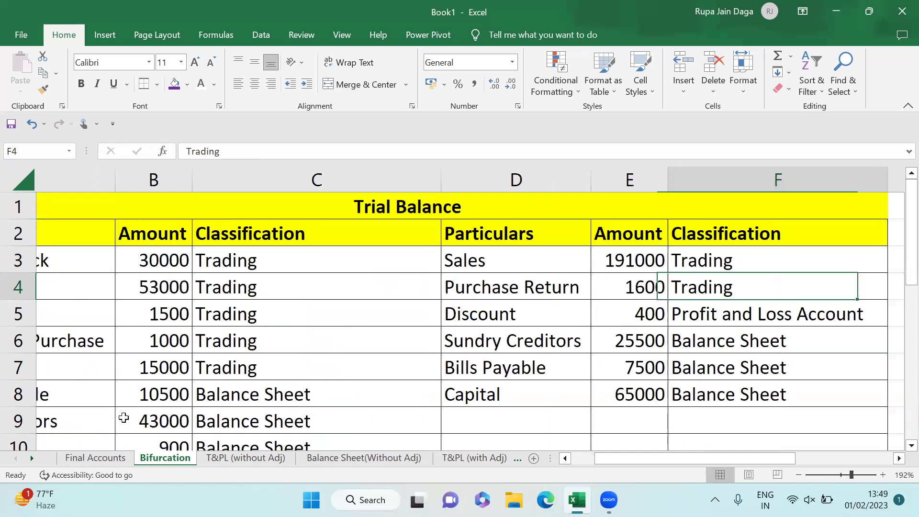
# - Check the classification of the remaining credit entries: Discount, Sundry Creditors, Bills Payable and Capital
pyautogui.press('Left')
pyautogui.press('Down')
pyautogui.press('Left')
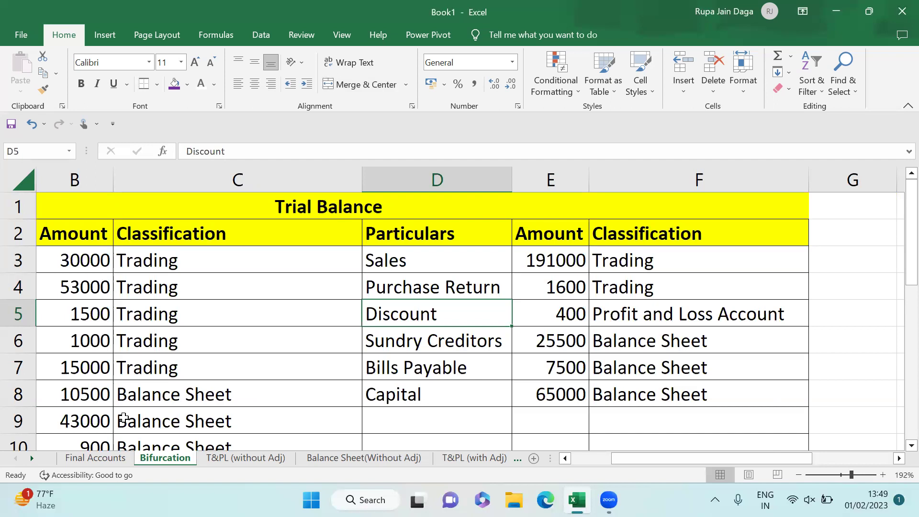
pyautogui.press('Right')
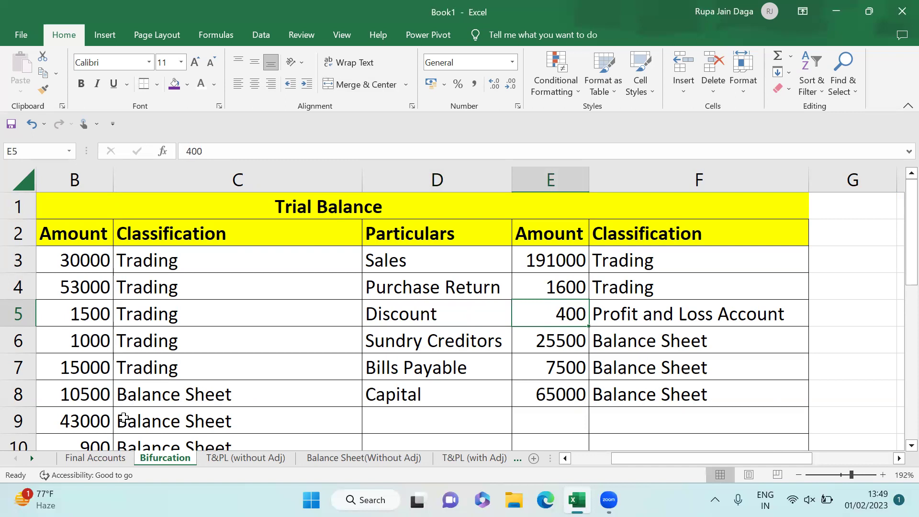
pyautogui.press('Down')
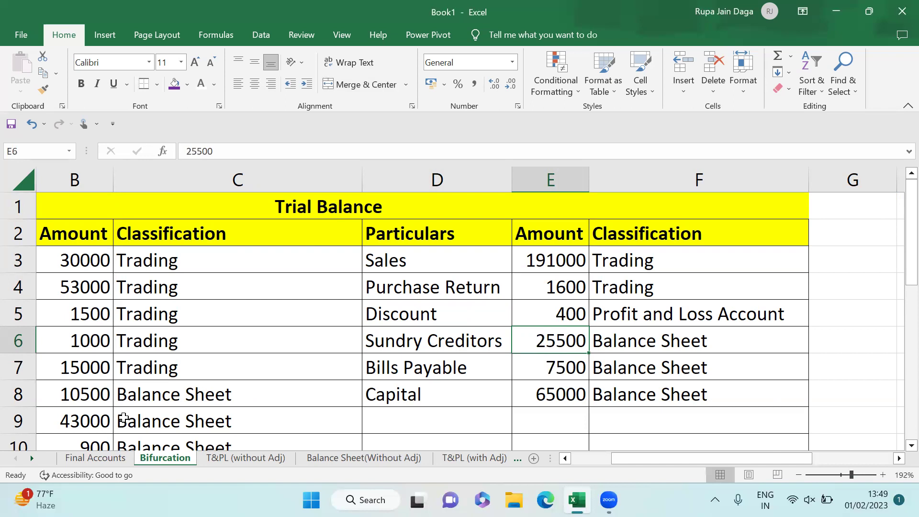
pyautogui.press('Down')
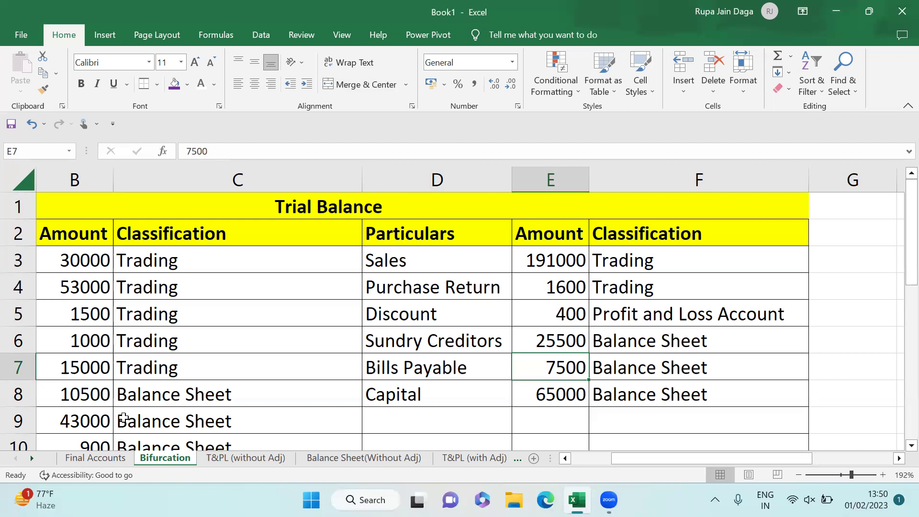
pyautogui.press('Down')
pyautogui.press('Left')
pyautogui.press('Right')
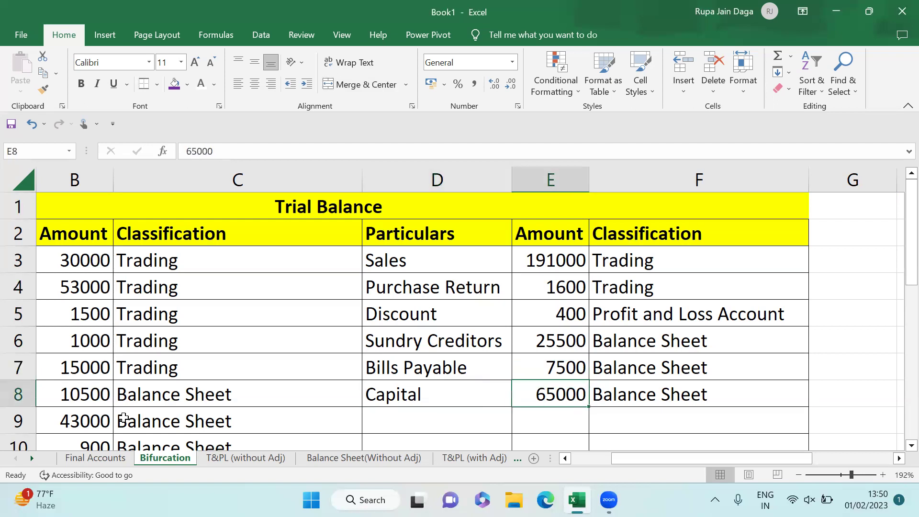
pyautogui.press('Left')
pyautogui.press('Left')
pyautogui.press('Left')
pyautogui.press('Left')
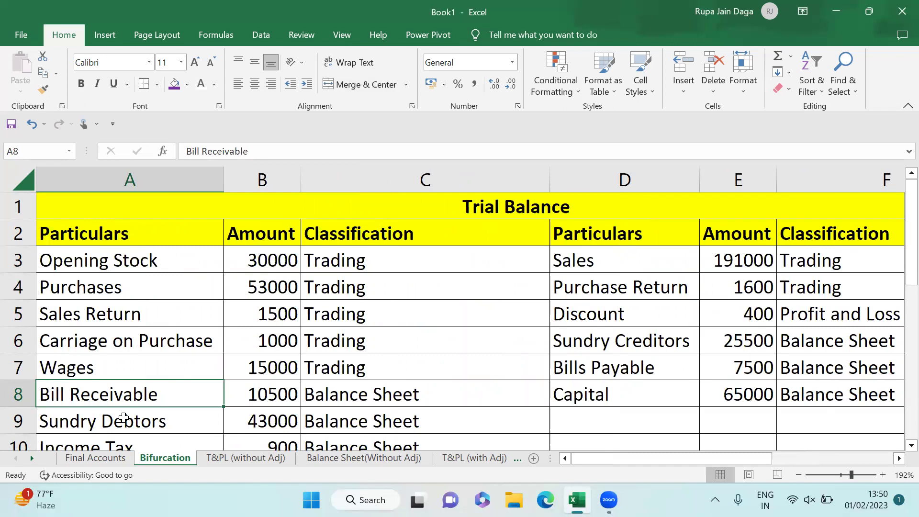
# - Open the T&PL (without Adj) sheet and show the beginning of the account at 200% zoom
pyautogui.click(256, 458)
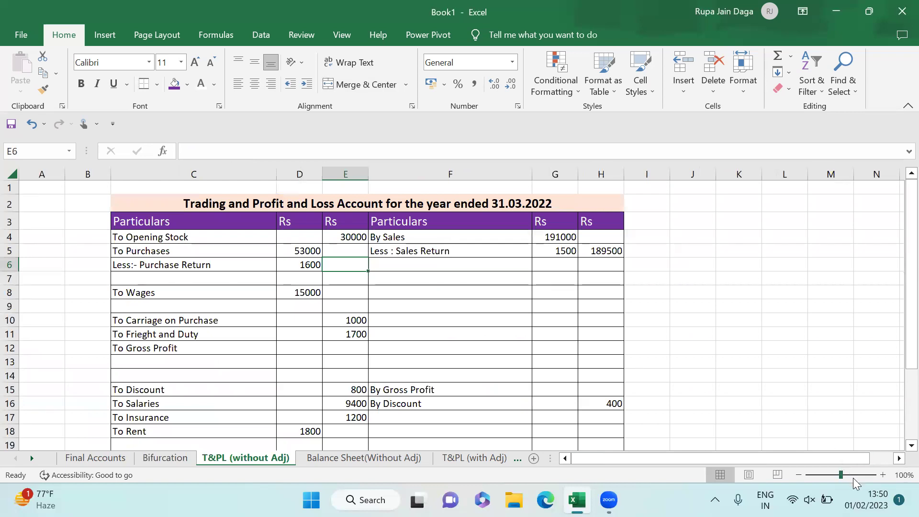
pyautogui.click(853, 478)
pyautogui.click(248, 326)
pyautogui.press('Left')
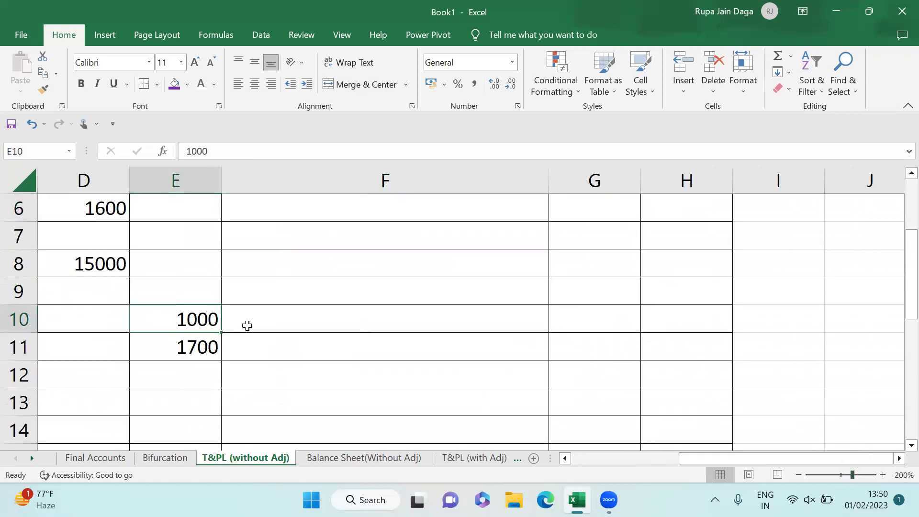
pyautogui.press('Home')
pyautogui.press('Up')
pyautogui.press('Up')
pyautogui.press('Up')
pyautogui.press('Up')
pyautogui.press('Up')
pyautogui.press('Up')
pyautogui.press('Up')
pyautogui.press('Up')
pyautogui.scroll(1, 247, 326)
pyautogui.press('Down')
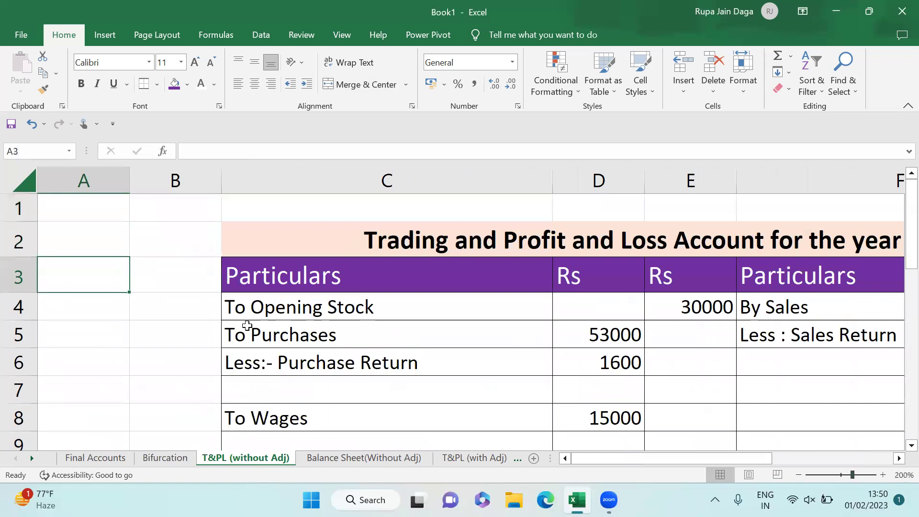
# - Review the Opening Stock, Purchases and Purchase Return entries on the debit side of the Trading account
pyautogui.press('Down')
pyautogui.press('Down')
pyautogui.press('Right')
pyautogui.press('Right')
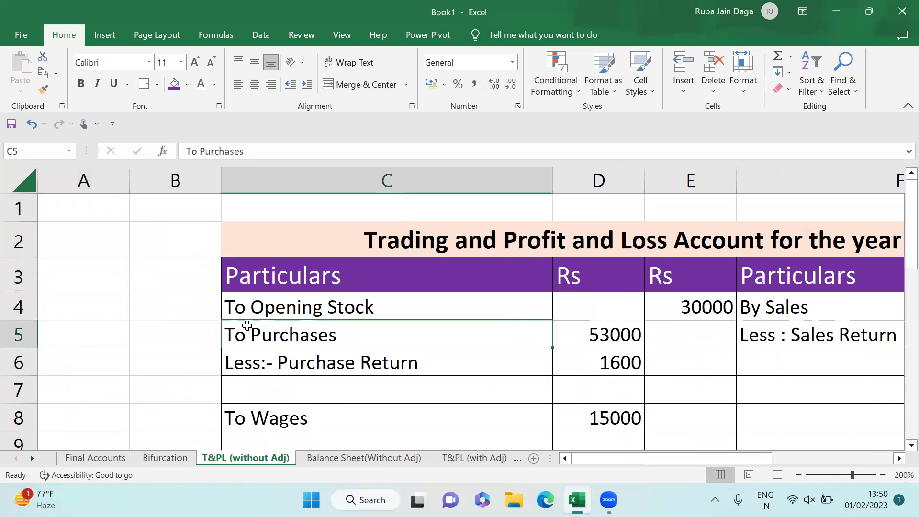
pyautogui.press('Up')
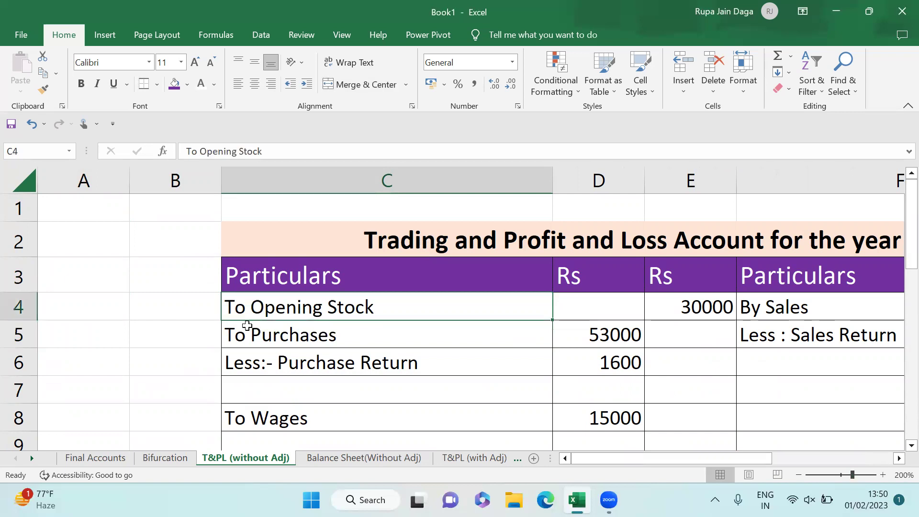
pyautogui.press('Right')
pyautogui.press('Right')
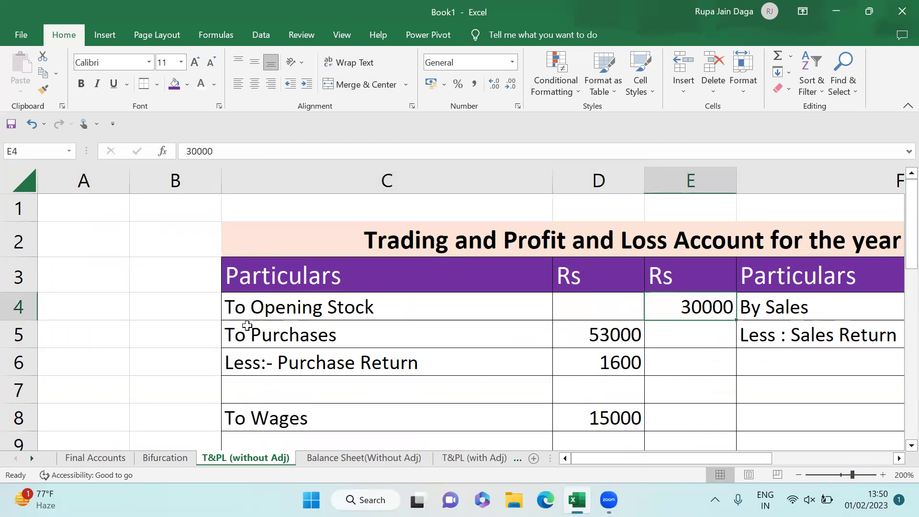
pyautogui.press('Down')
pyautogui.press('Left')
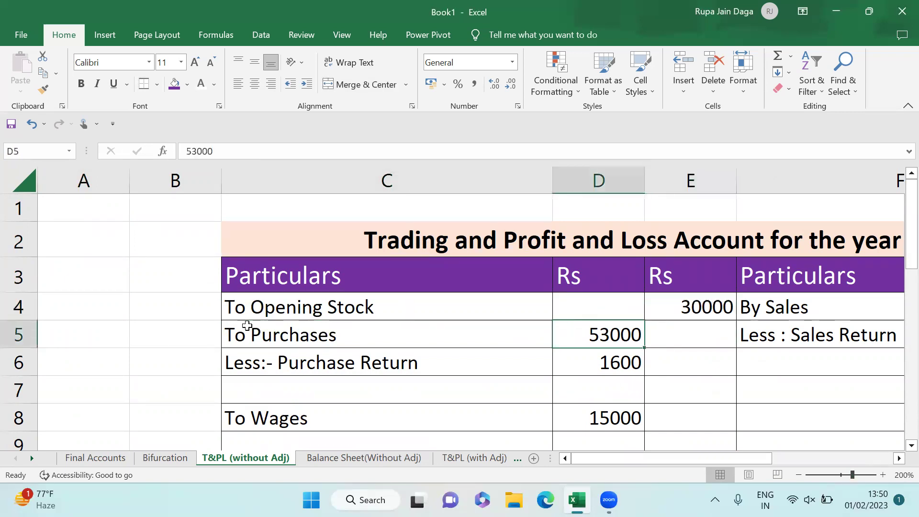
pyautogui.press('Down')
pyautogui.press('Down')
pyautogui.press('Up')
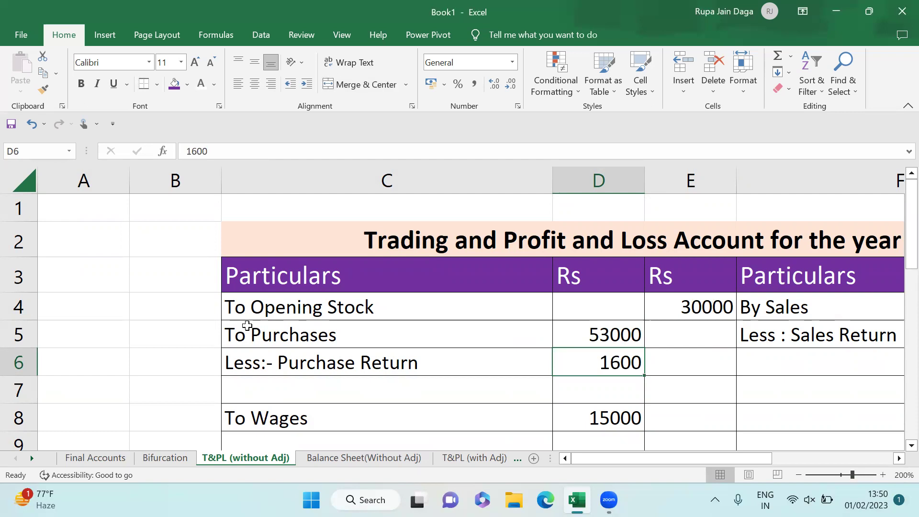
# - Review the Wages, Carriage on Purchase, and Freight and Duty entries on the Trading account's debit side
pyautogui.press('Down')
pyautogui.press('Down')
pyautogui.press('Down')
pyautogui.press('Up')
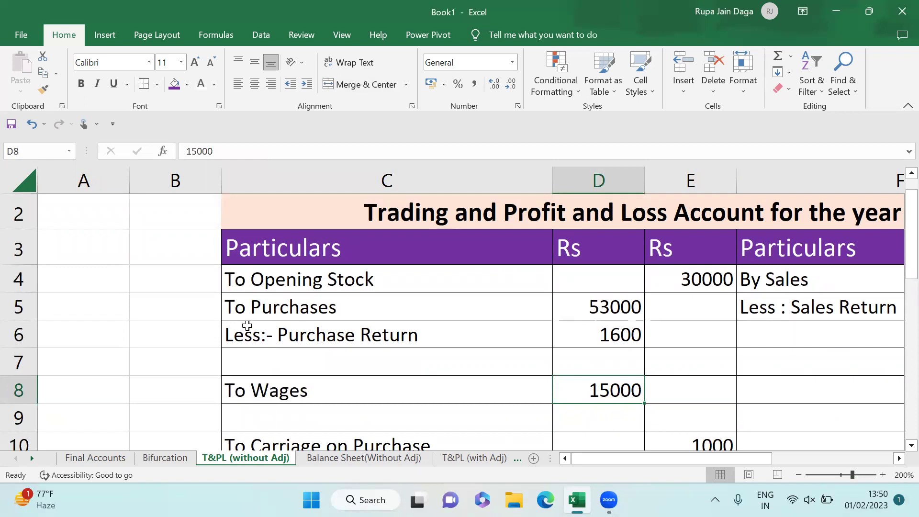
pyautogui.press('Down')
pyautogui.press('Down')
pyautogui.press('Down')
pyautogui.press('Down')
pyautogui.press('Down')
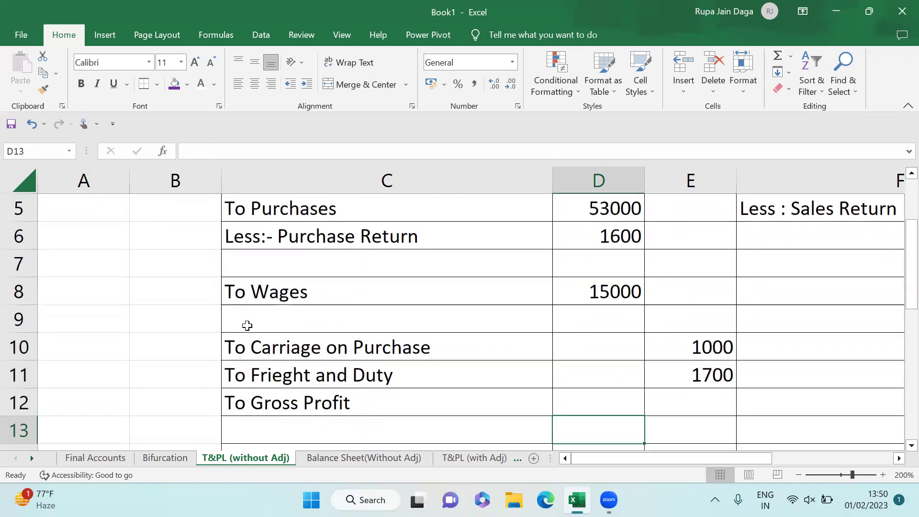
pyautogui.press('Up')
pyautogui.press('Up')
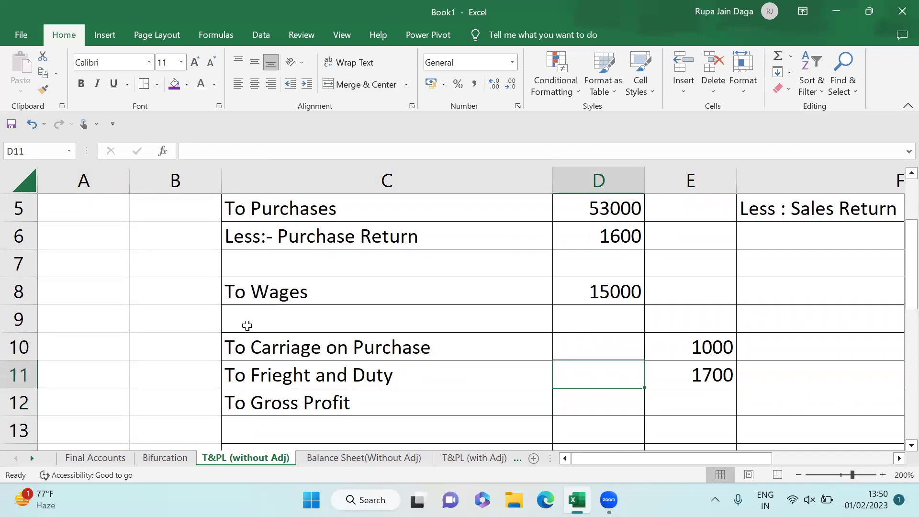
# - Examine the Sales entry and the Sales Return deduction on the Trading account's credit side
pyautogui.press('Up')
pyautogui.press('Up')
pyautogui.press('Up')
pyautogui.press('Up')
pyautogui.press('Up')
pyautogui.press('Up')
pyautogui.press('Right')
pyautogui.press('Right')
pyautogui.press('Right')
pyautogui.press('Up')
pyautogui.press('Up')
pyautogui.press('Down')
pyautogui.press('Down')
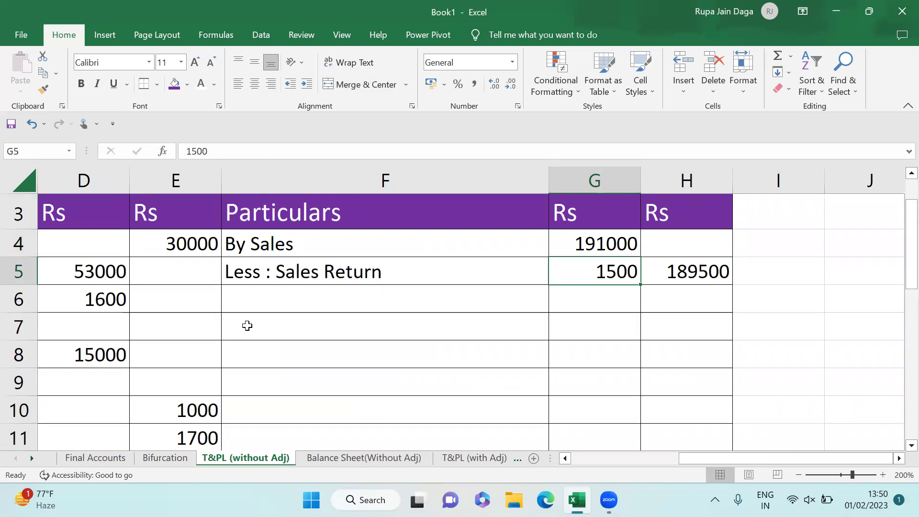
pyautogui.press('Left')
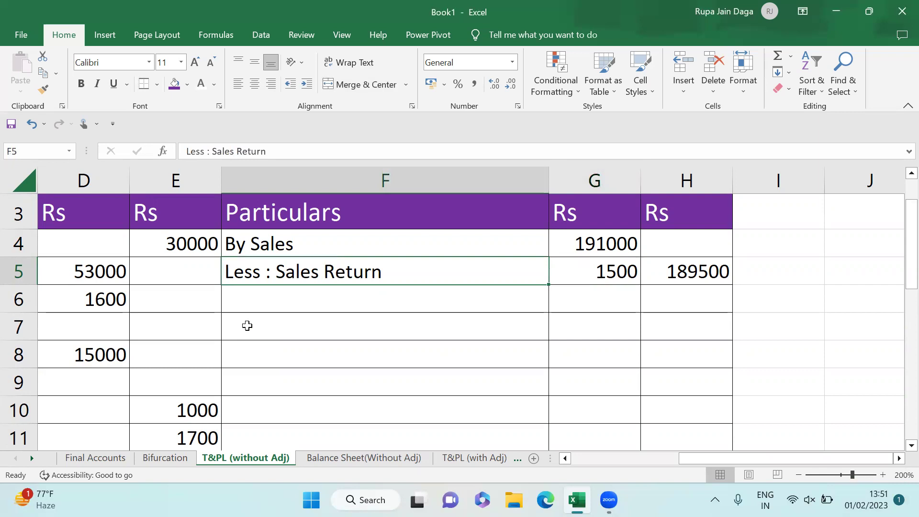
# - Check the rest of the Trading account's credit side and the To Gross Profit line on the debit side
pyautogui.press('Down')
pyautogui.press('Down')
pyautogui.press('Down')
pyautogui.press('Down')
pyautogui.press('Down')
pyautogui.press('Down')
pyautogui.press('Down')
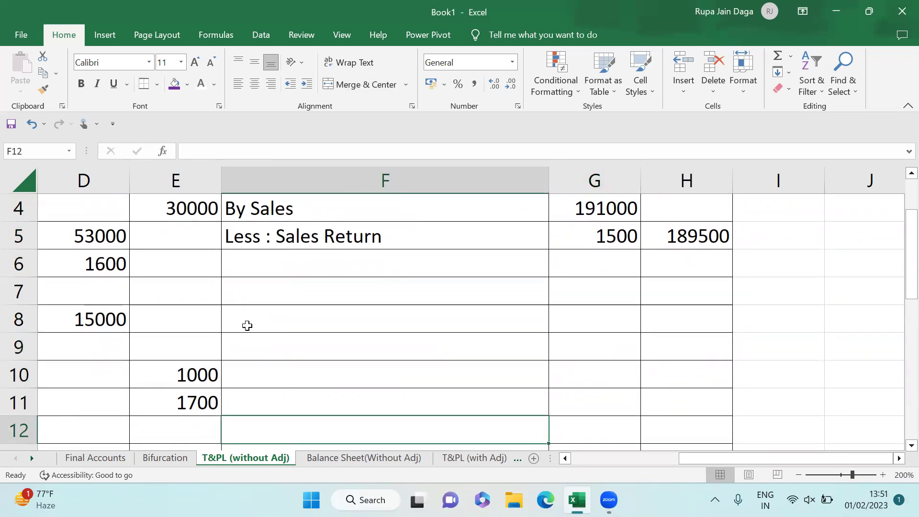
pyautogui.press('Left')
pyautogui.press('Left')
pyautogui.press('Left')
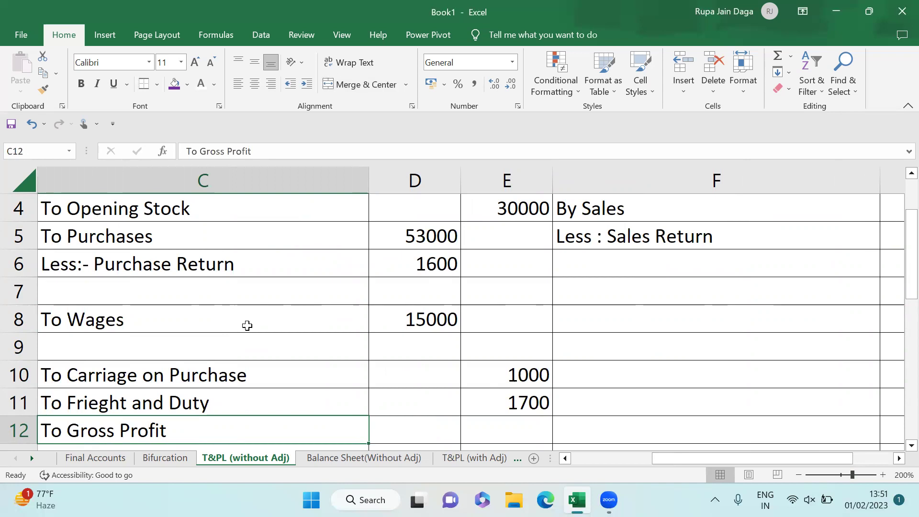
# - Examine the By Gross Profit and By Discount entries on the credit side of the Profit and Loss section
pyautogui.press('Down')
pyautogui.press('Down')
pyautogui.press('Down')
pyautogui.press('Down')
pyautogui.press('Down')
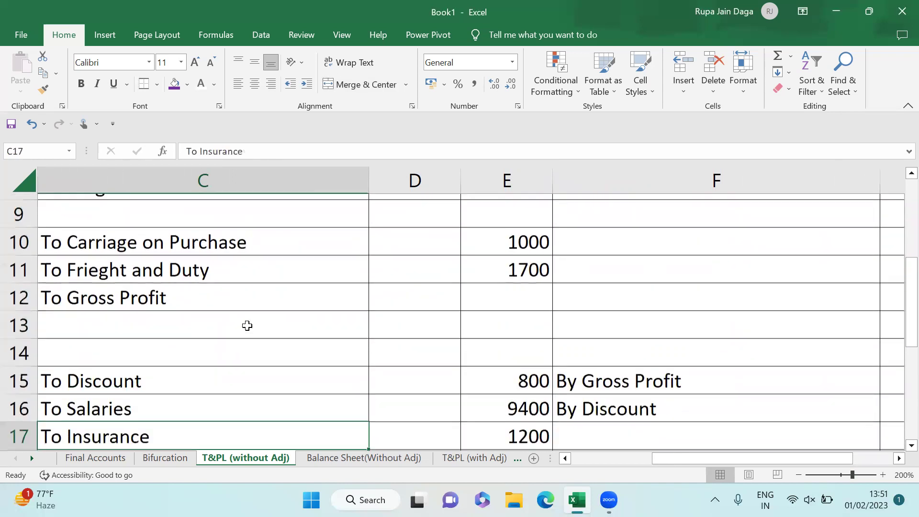
pyautogui.press('Up')
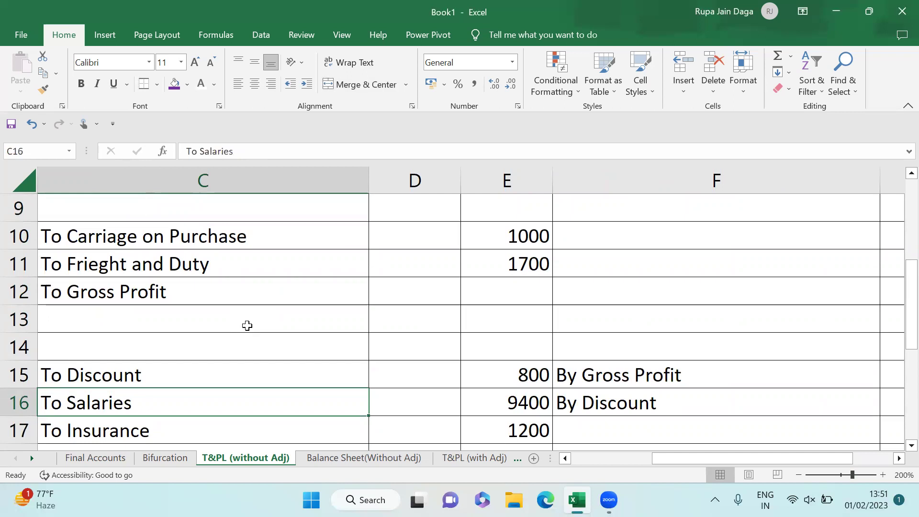
pyautogui.press('Right')
pyautogui.press('Right')
pyautogui.press('Right')
pyautogui.press('Right')
pyautogui.press('Up')
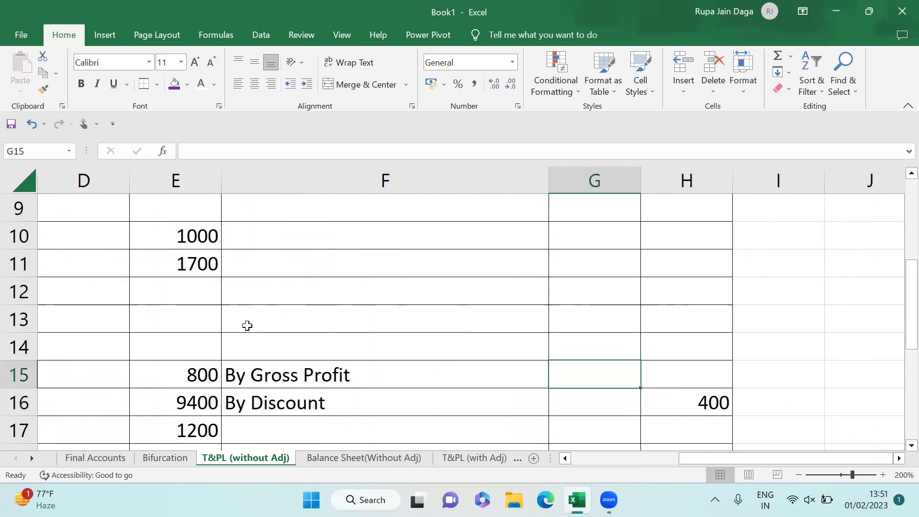
pyautogui.press('Left')
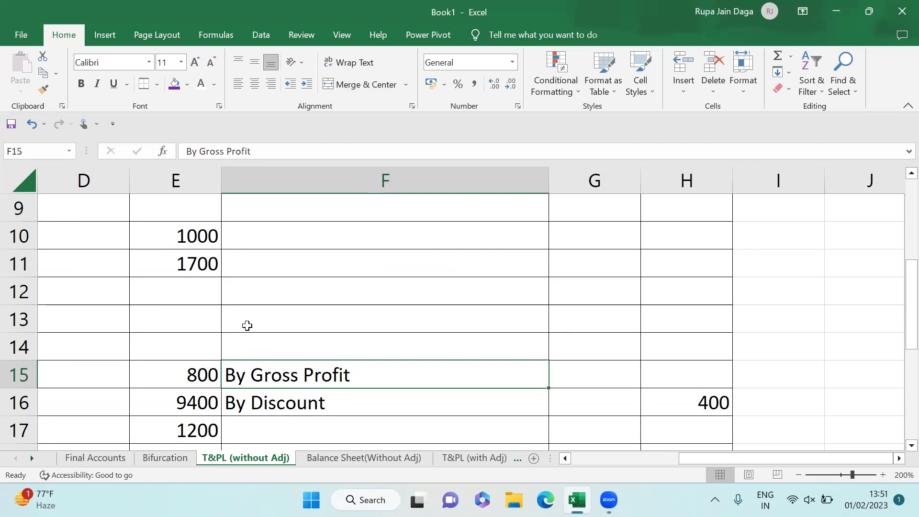
pyautogui.press('Down')
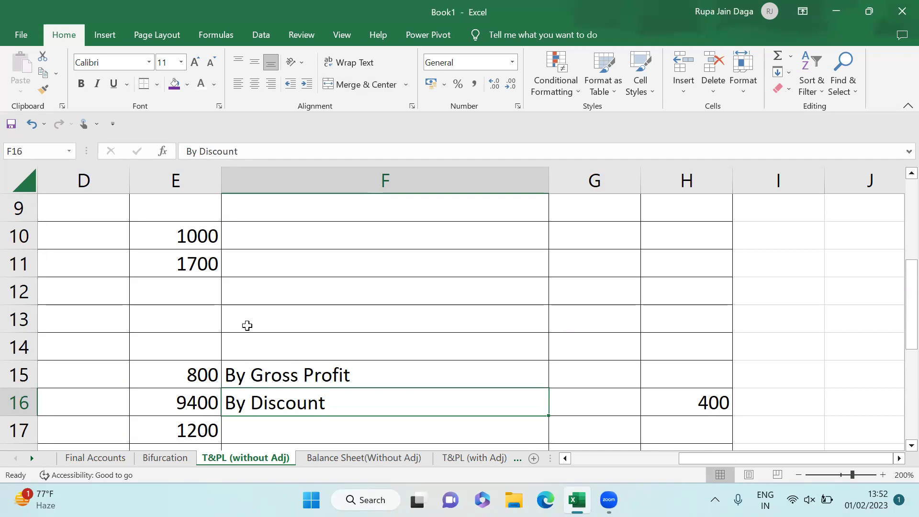
# - Review the Profit and Loss section's debit entries from Discount and Salaries through Rent and Bad Debt
pyautogui.press('Left')
pyautogui.press('Left')
pyautogui.press('Left')
pyautogui.press('Left')
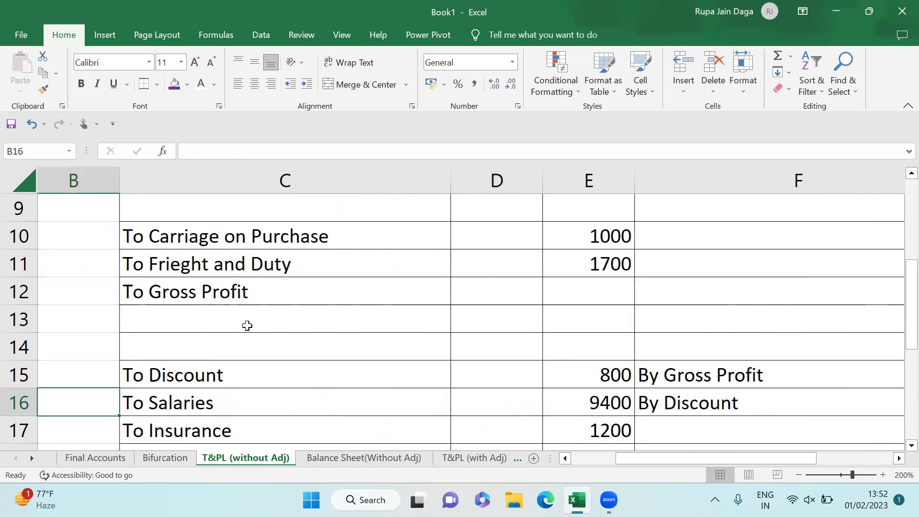
pyautogui.press('Down')
pyautogui.press('Down')
pyautogui.press('Down')
pyautogui.press('Down')
pyautogui.press('Down')
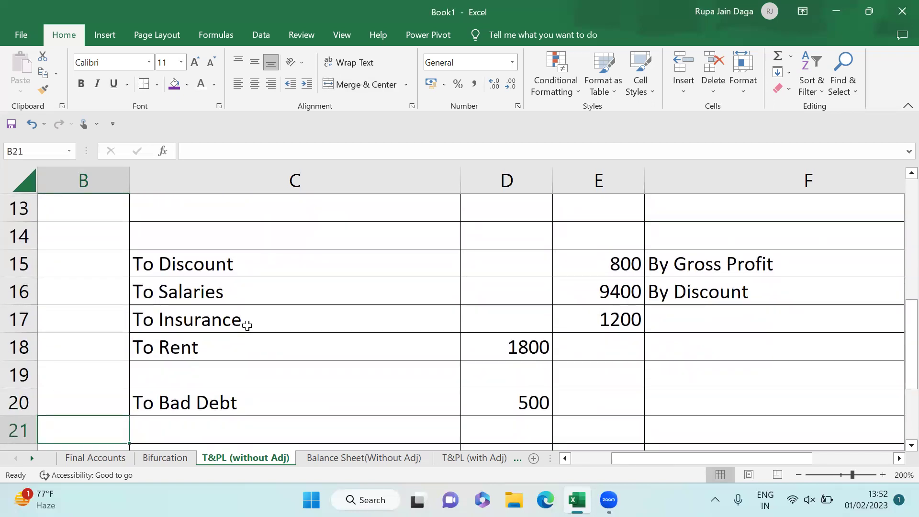
pyautogui.press('Up')
pyautogui.press('Up')
pyautogui.press('Up')
pyautogui.press('Up')
pyautogui.press('Down')
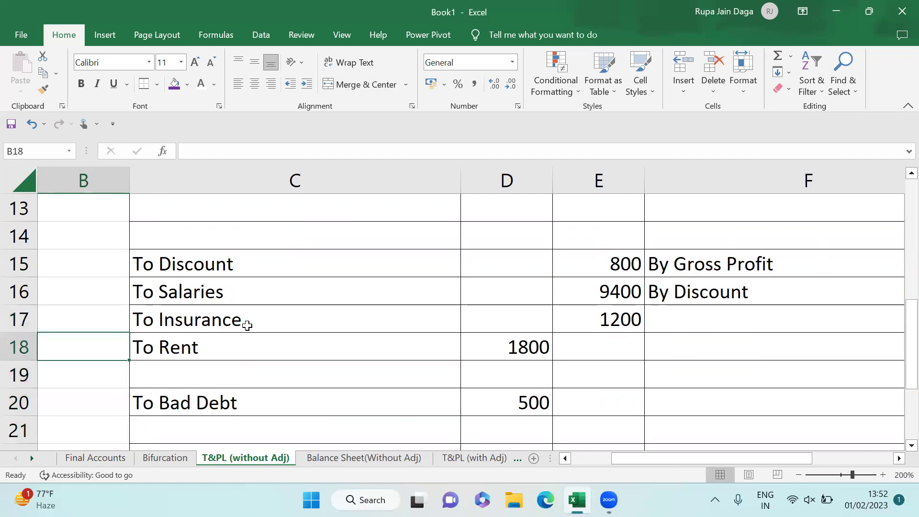
# - Check the remaining debit rows of the Profit and Loss section down to the To Net Profit line
pyautogui.press('Down')
pyautogui.press('Down')
pyautogui.press('Down')
pyautogui.press('Down')
pyautogui.press('Down')
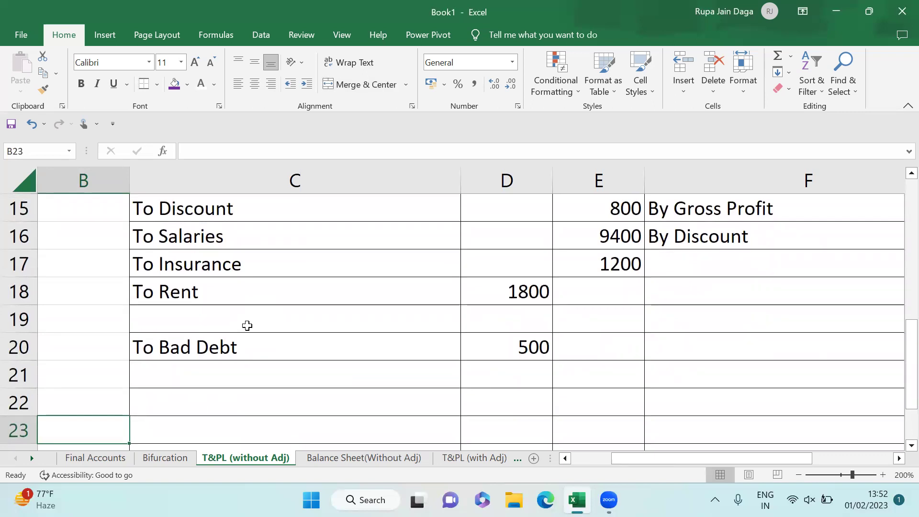
pyautogui.press('Down')
pyautogui.press('Down')
pyautogui.press('Down')
pyautogui.press('Down')
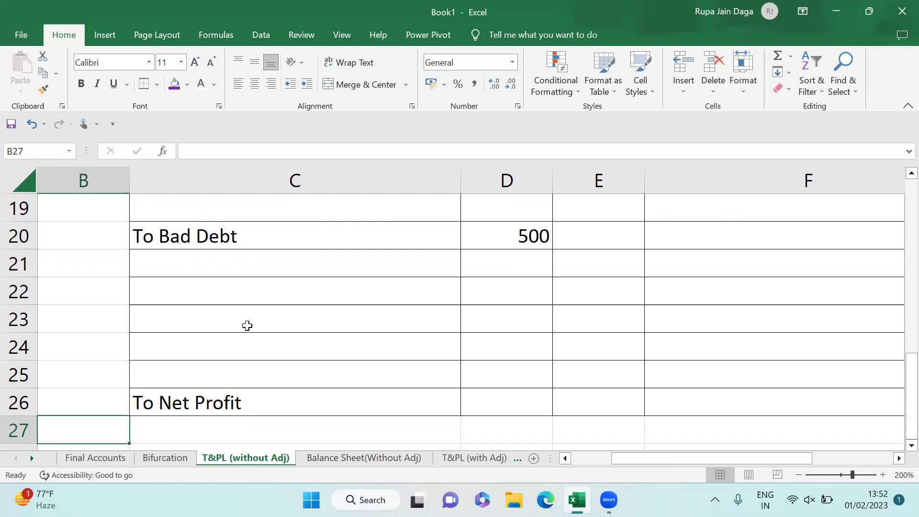
pyautogui.press('Right')
pyautogui.press('Right')
pyautogui.press('Up')
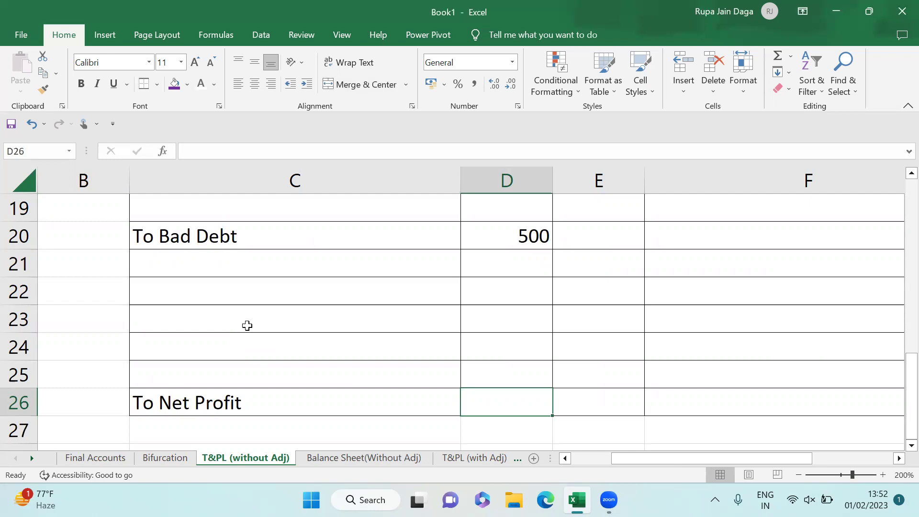
# - Open the Balance Sheet(Without Adj) sheet and examine the Plant and Machinery entry at the start of the Assets side
pyautogui.click(369, 459)
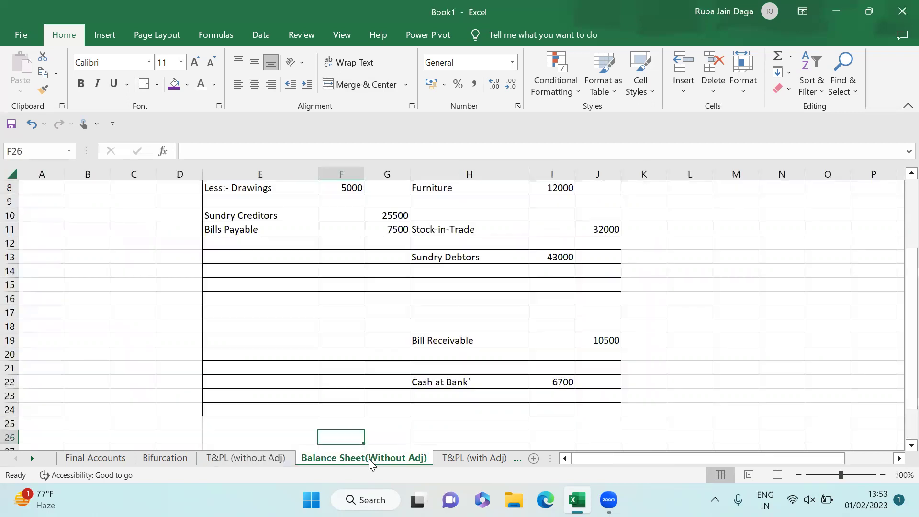
pyautogui.click(861, 474)
pyautogui.click(398, 306)
pyautogui.press('Up')
pyautogui.press('Up')
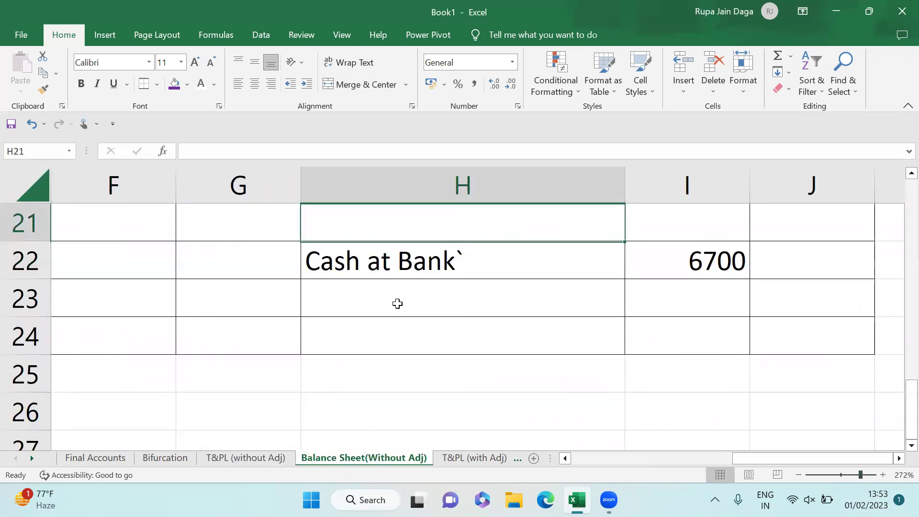
pyautogui.press('Up')
pyautogui.press('Up')
pyautogui.press('Up')
pyautogui.press('Up')
pyautogui.press('Up')
pyautogui.press('Up')
pyautogui.press('Up')
pyautogui.press('Up')
pyautogui.press('Up')
pyautogui.press('Up')
pyautogui.press('Up')
pyautogui.press('Up')
pyautogui.press('Up')
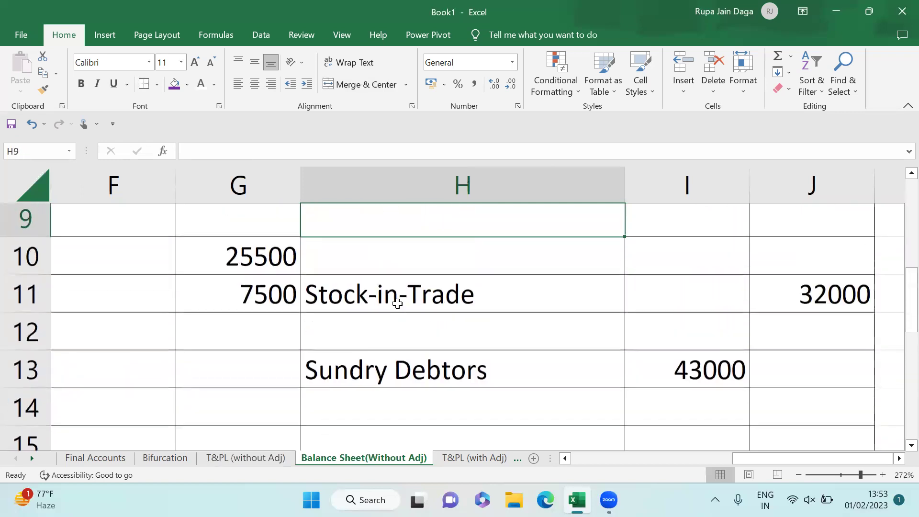
pyautogui.press('Up')
pyautogui.press('Up')
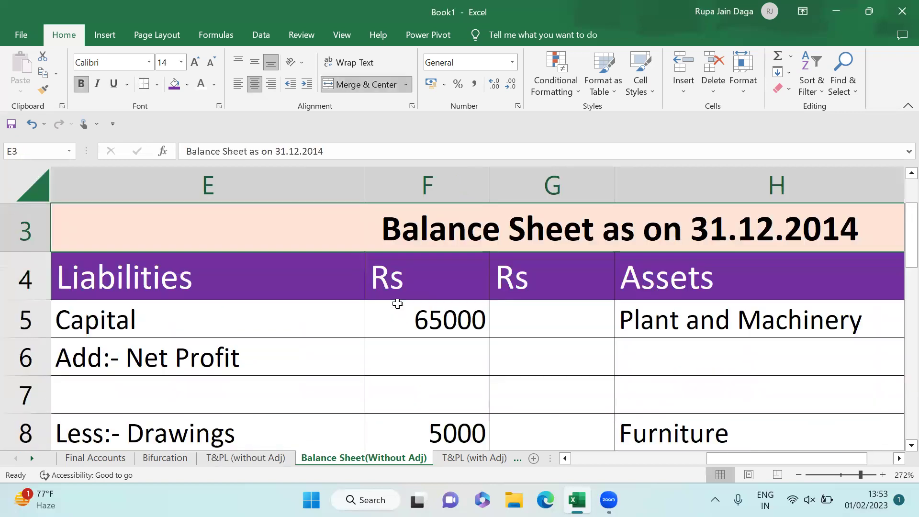
pyautogui.press('Down')
pyautogui.press('Down')
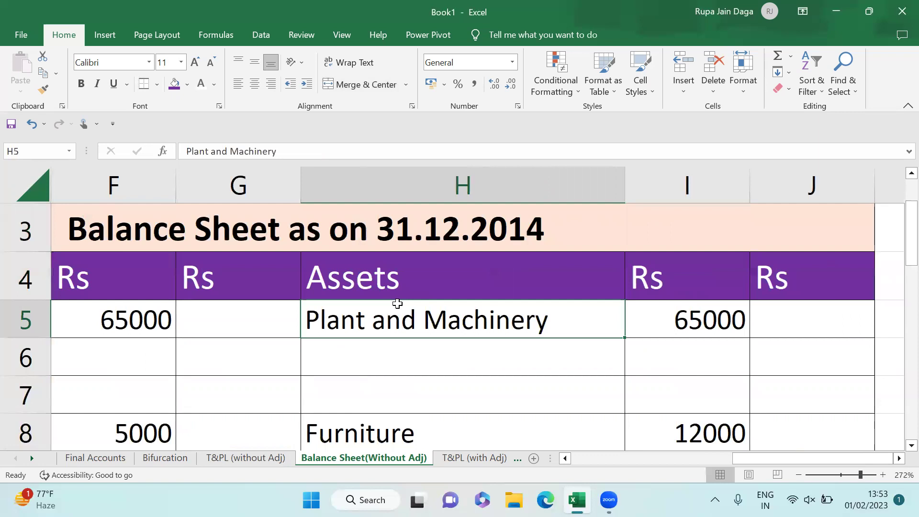
pyautogui.press('Right')
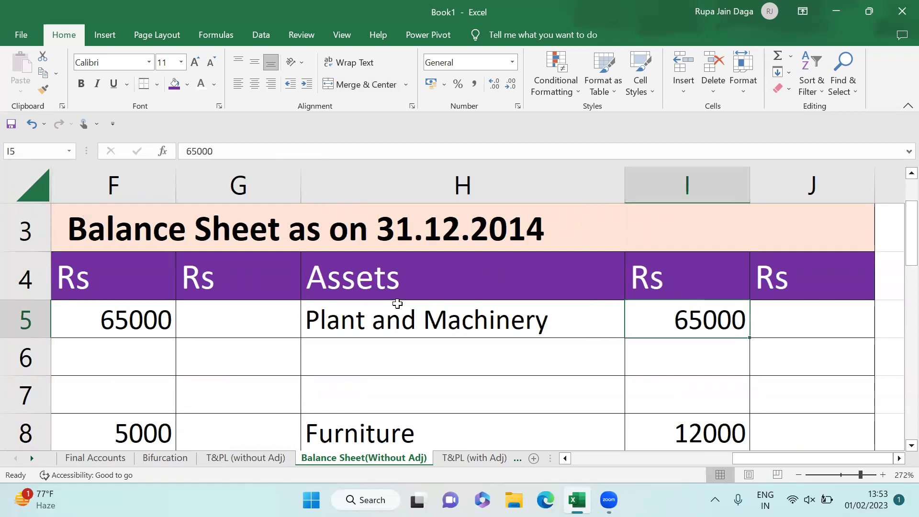
# - Review the Furniture, Stock-in-Trade and Sundry Debtors entries on the balance sheet's Assets side
pyautogui.press('Down')
pyautogui.press('Down')
pyautogui.press('Up')
pyautogui.press('Up')
pyautogui.press('Down')
pyautogui.press('Down')
pyautogui.press('Down')
pyautogui.press('Down')
pyautogui.press('Down')
pyautogui.press('Down')
pyautogui.press('Down')
pyautogui.press('Down')
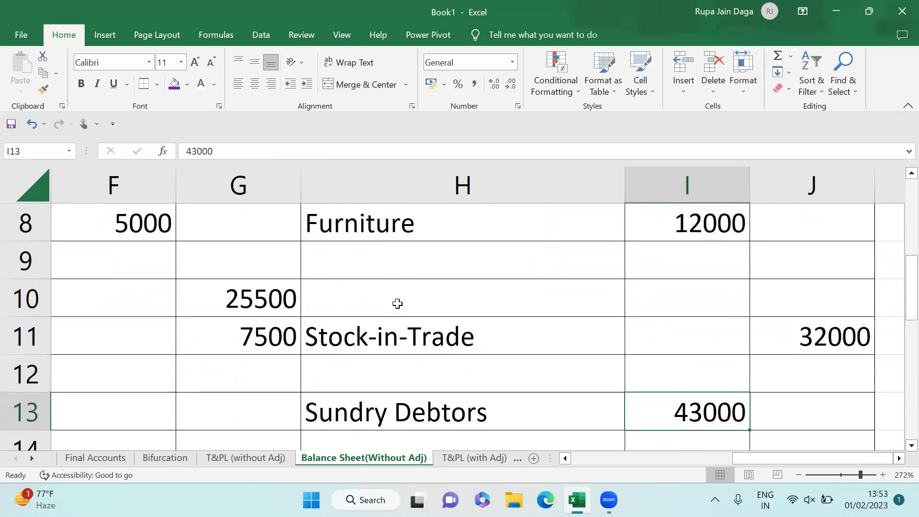
pyautogui.press('Up')
pyautogui.press('Down')
pyautogui.press('Down')
pyautogui.press('Down')
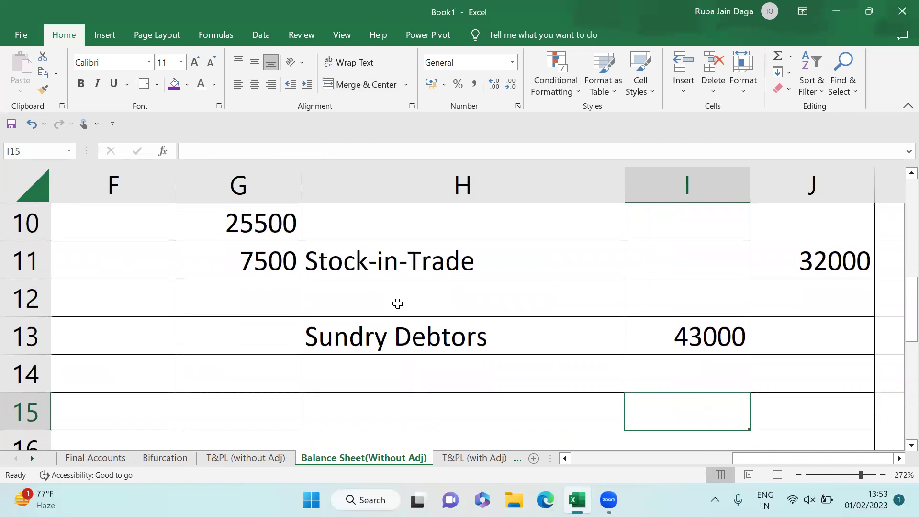
# - Review the Bill Receivable and Cash at Bank entries at the end of the Assets side
pyautogui.press('Down')
pyautogui.press('Down')
pyautogui.press('Down')
pyautogui.press('Down')
pyautogui.press('Down')
pyautogui.press('Down')
pyautogui.press('Down')
pyautogui.press('Down')
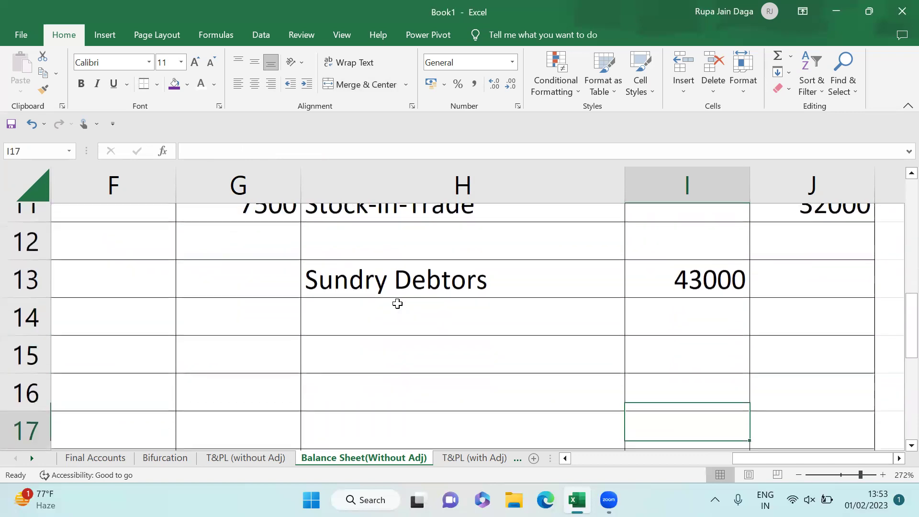
pyautogui.press('Down')
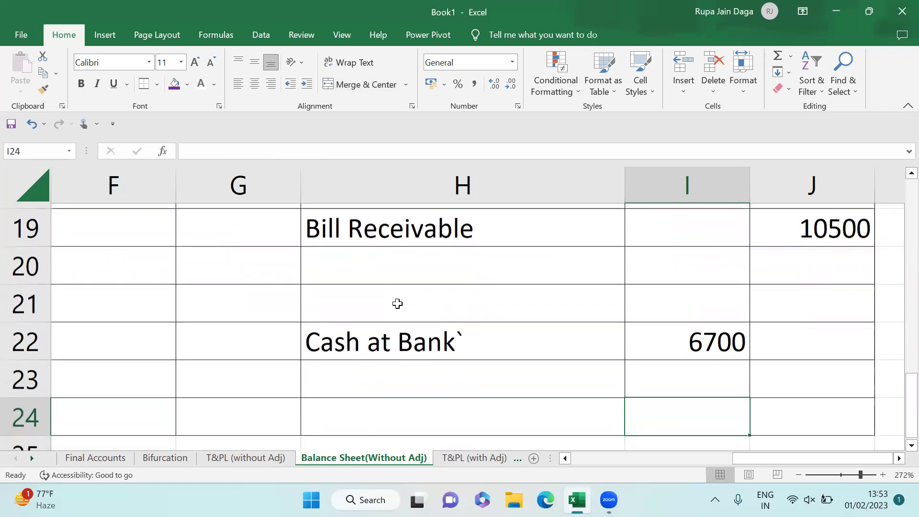
# - Examine the Sundry Creditors and Bills Payable entries on the balance sheet's Liabilities side
pyautogui.press('Left')
pyautogui.press('Left')
pyautogui.press('Left')
pyautogui.press('Left')
pyautogui.press('Left')
pyautogui.press('Up')
pyautogui.press('Up')
pyautogui.press('Up')
pyautogui.press('Up')
pyautogui.press('Up')
pyautogui.press('Up')
pyautogui.press('Up')
pyautogui.press('Up')
pyautogui.press('Up')
pyautogui.press('Up')
pyautogui.press('Up')
pyautogui.press('Up')
pyautogui.press('Up')
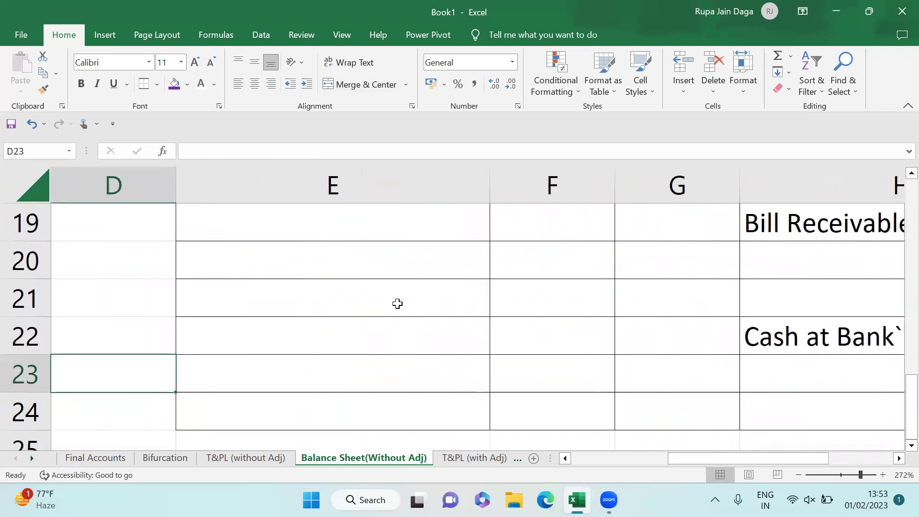
pyautogui.press('Up')
pyautogui.press('Up')
pyautogui.press('Up')
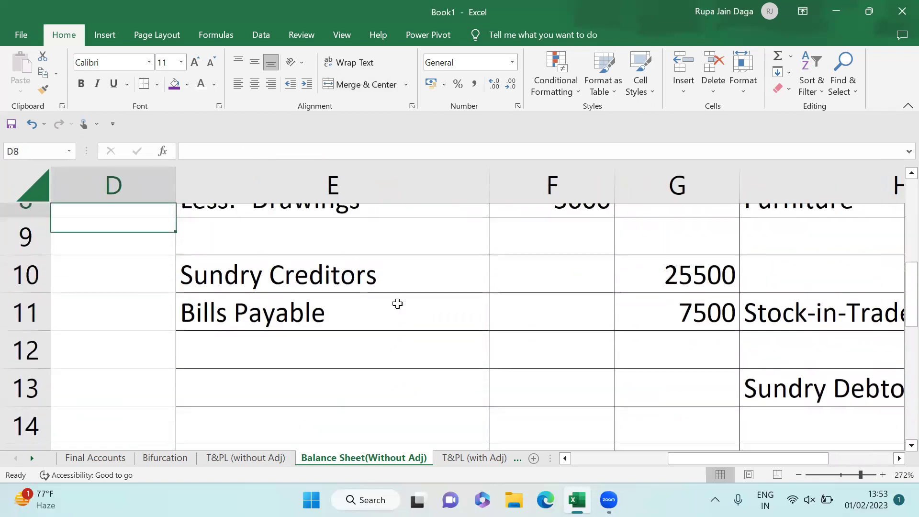
pyautogui.press('Down')
pyautogui.press('Down')
pyautogui.press('Down')
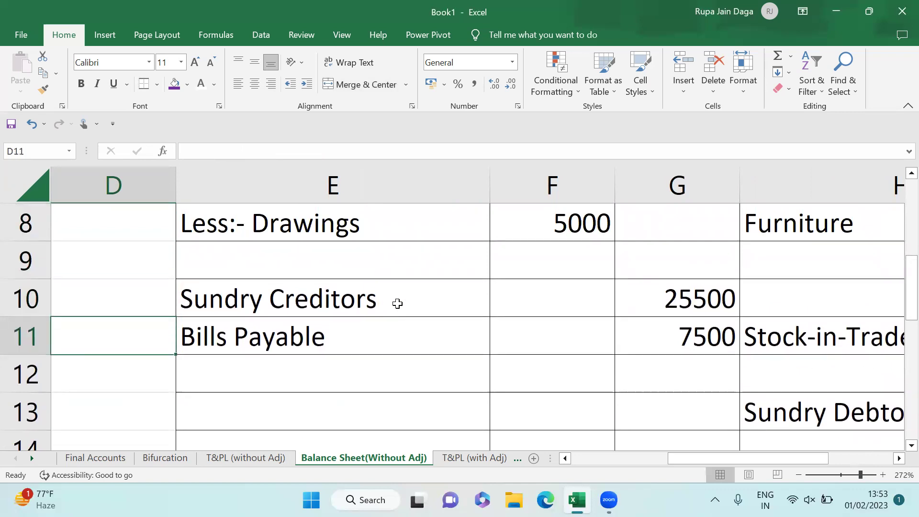
# - Review the Capital entry on the Liabilities side together with its Add:- Net Profit line
pyautogui.press('Up')
pyautogui.press('Up')
pyautogui.press('Up')
pyautogui.press('Up')
pyautogui.press('Up')
pyautogui.press('Up')
pyautogui.press('Up')
pyautogui.press('Up')
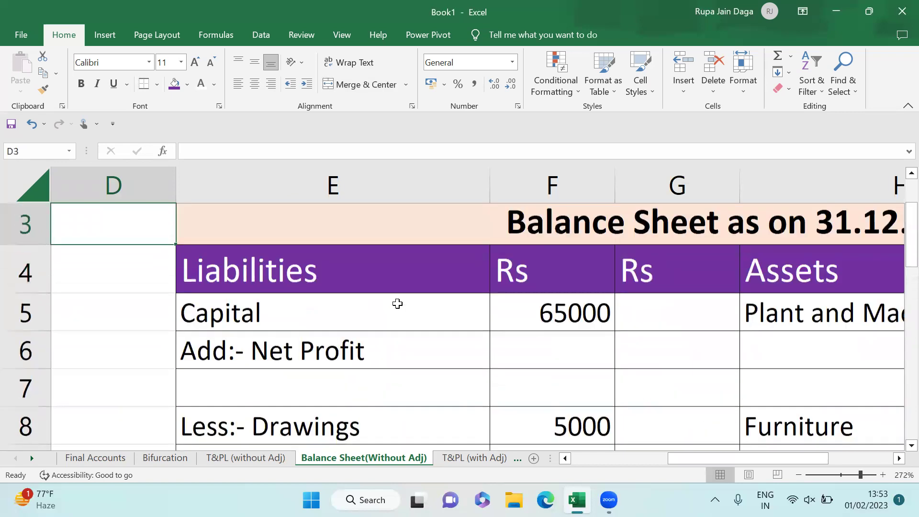
pyautogui.press('Down')
pyautogui.press('Down')
pyautogui.press('Down')
pyautogui.press('Down')
pyautogui.press('Down')
pyautogui.press('Down')
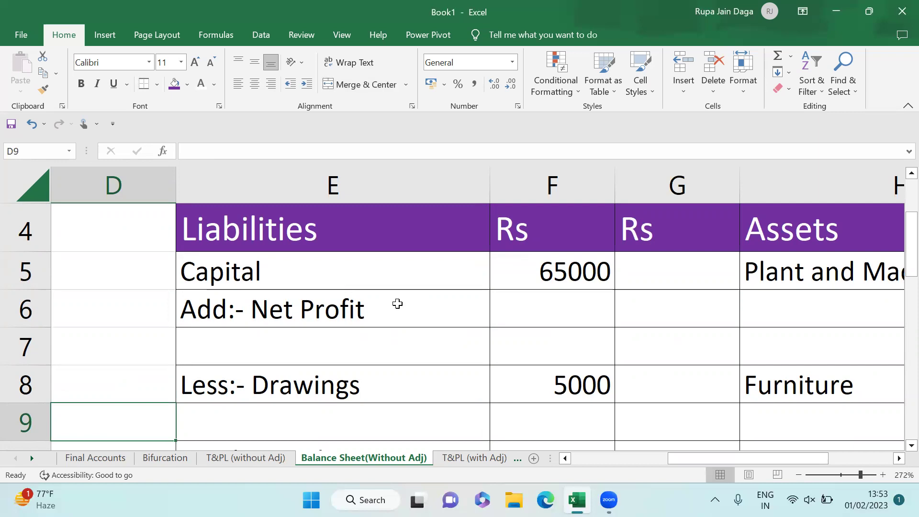
# - Check the Drawings amount deducted from Capital on the Liabilities side
pyautogui.press('Down')
pyautogui.press('Up')
pyautogui.press('Right')
pyautogui.press('Up')
pyautogui.press('Right')
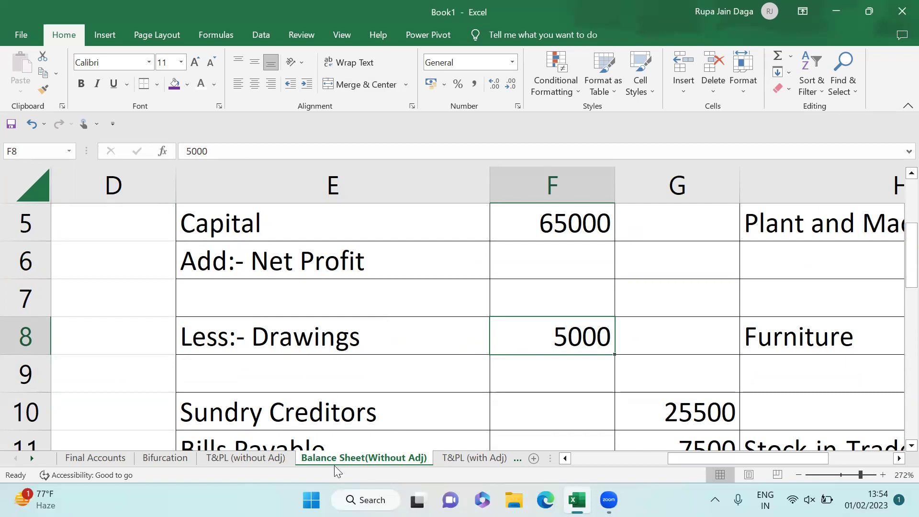
# - Return to the Final Accounts sheet and read the Adjustments list beside the Trial Balance
pyautogui.click(96, 458)
pyautogui.press('Right')
pyautogui.press('Right')
pyautogui.press('Right')
pyautogui.press('Up')
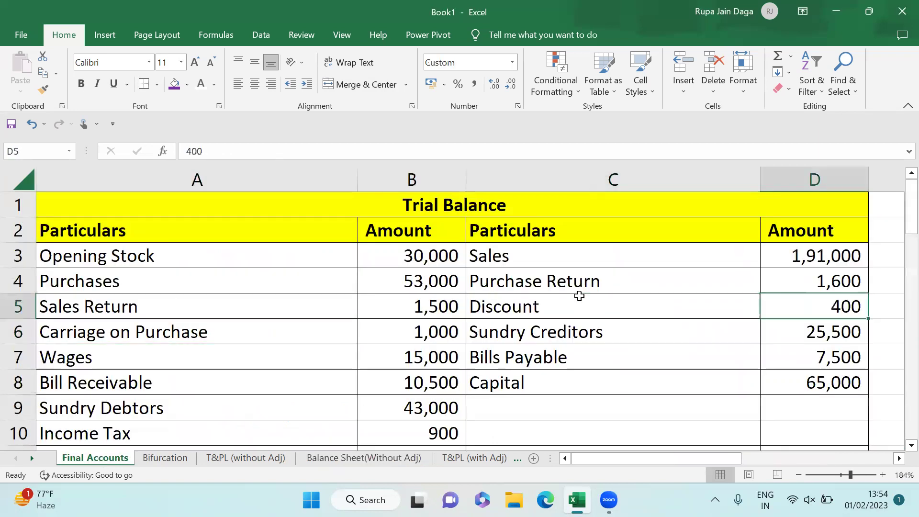
pyautogui.press('Right')
pyautogui.press('Right')
pyautogui.press('Right')
pyautogui.press('Right')
pyautogui.press('Right')
pyautogui.press('Right')
pyautogui.press('Right')
pyautogui.press('Right')
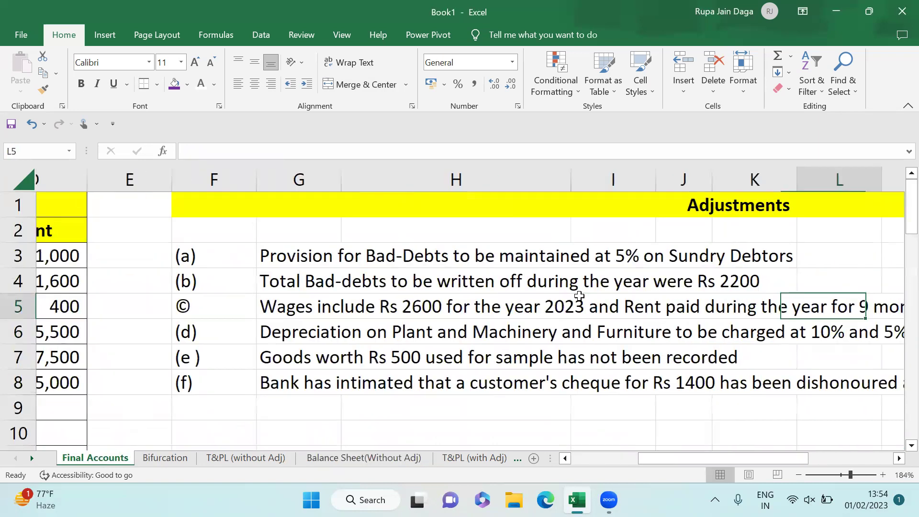
pyautogui.press('Right')
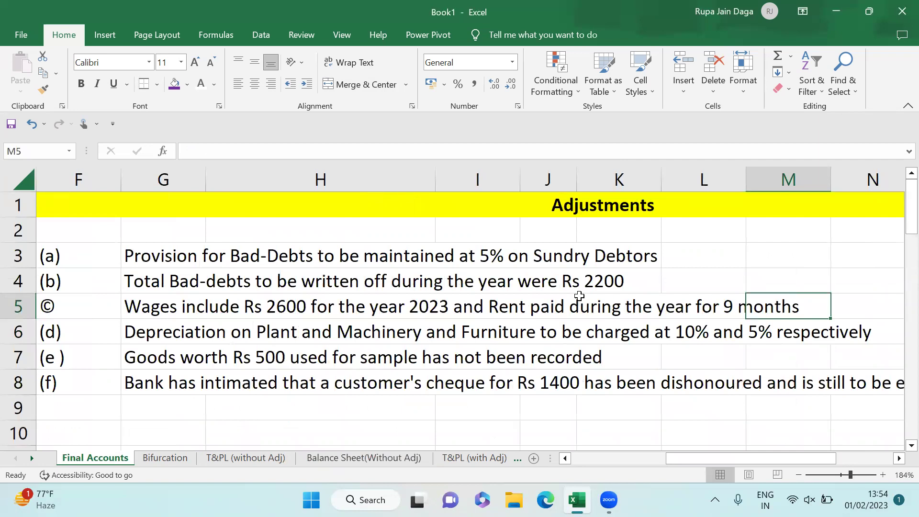
# - Examine the adjustment on wages included for the year 2023 and rent paid for 9 months
pyautogui.press('Left')
pyautogui.press('Left')
pyautogui.press('Left')
pyautogui.press('Left')
pyautogui.press('Left')
pyautogui.press('Left')
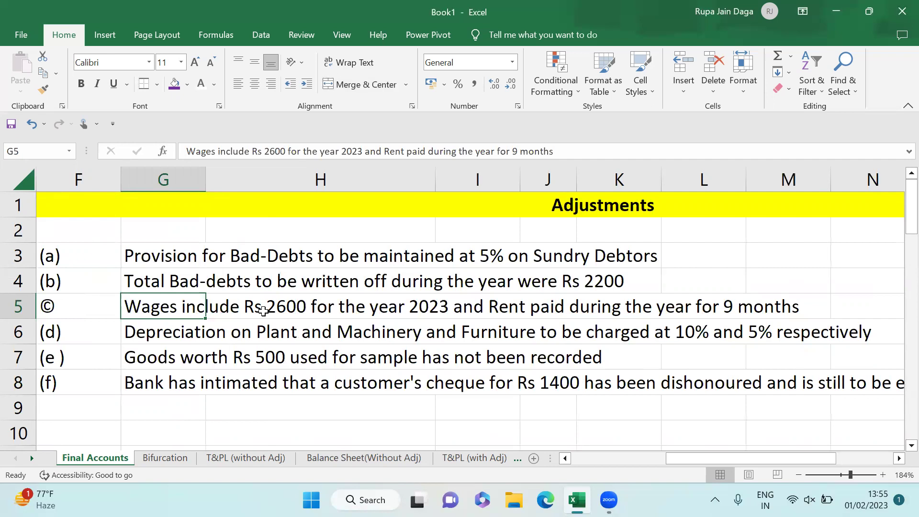
# - Read adjustments (d) to (f) on depreciation, goods used for sample and the dishonoured cheque
pyautogui.press('Down')
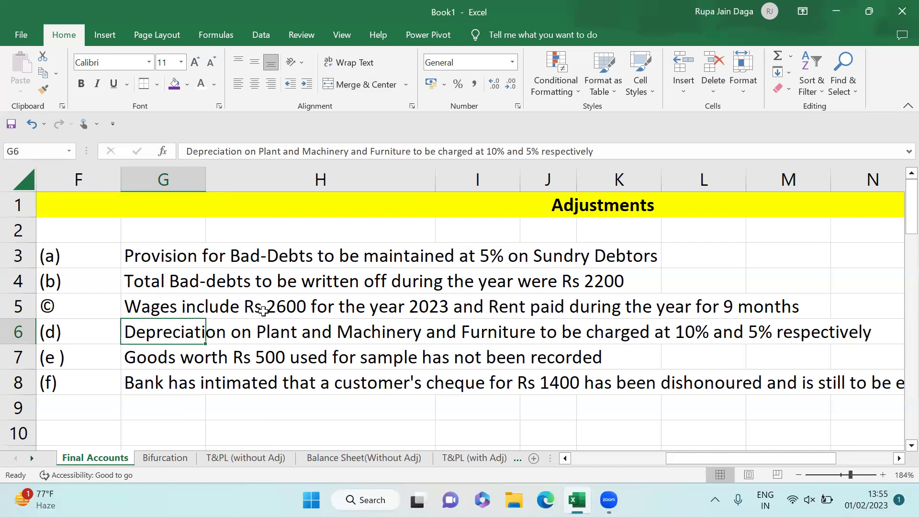
pyautogui.press('Down')
pyautogui.press('Down')
pyautogui.press('Down')
pyautogui.press('Down')
pyautogui.press('Down')
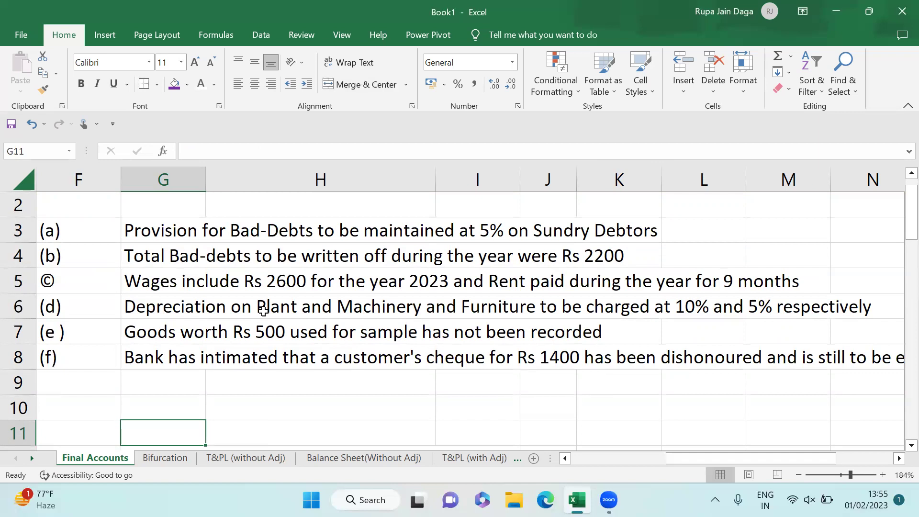
# - Examine the adjustment (c) journal entry that debits Prepaid Wages a/c and credits Wages a/c
pyautogui.press('Down')
pyautogui.press('Down')
pyautogui.press('Down')
pyautogui.press('Down')
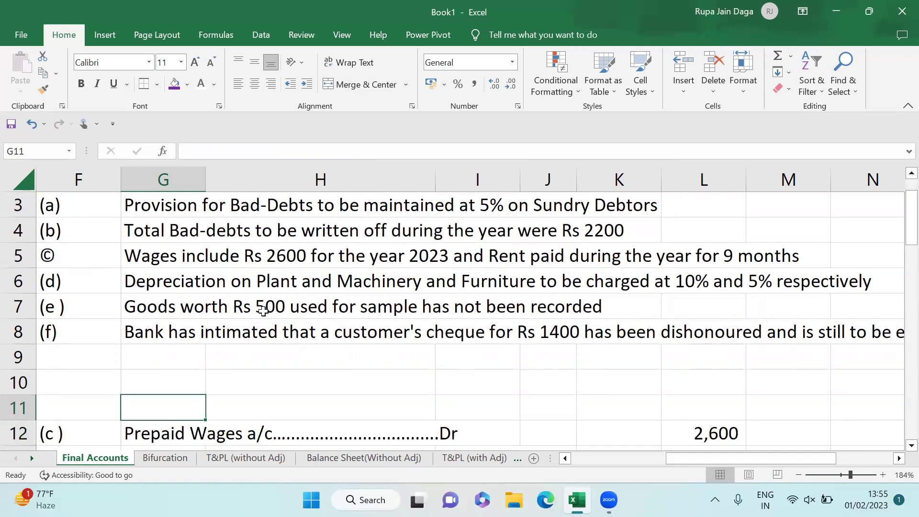
pyautogui.press('Up')
pyautogui.press('Right')
pyautogui.press('Right')
pyautogui.press('Right')
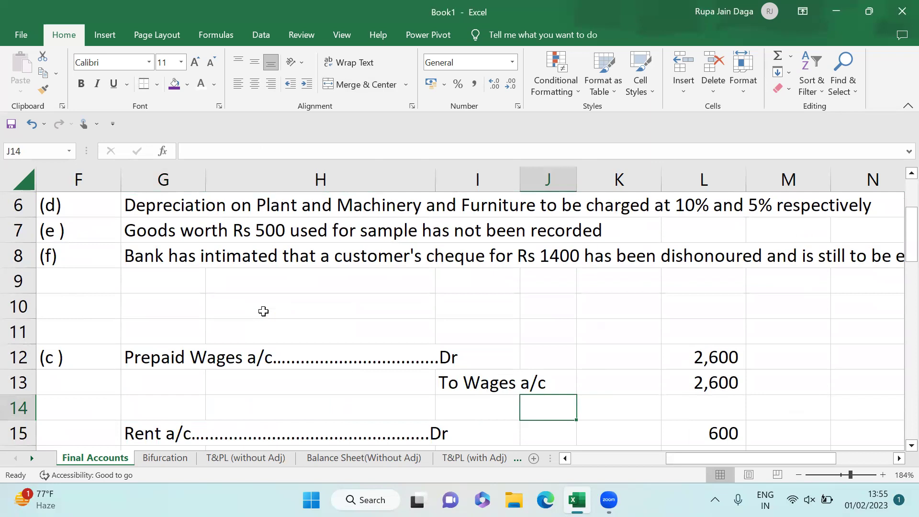
pyautogui.press('Up')
pyautogui.press('Left')
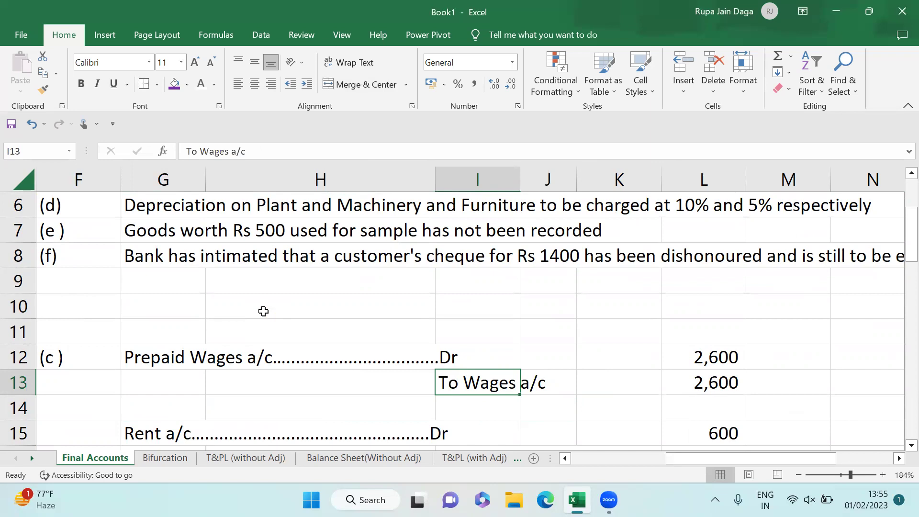
pyautogui.press('Up')
pyautogui.press('Left')
pyautogui.press('Left')
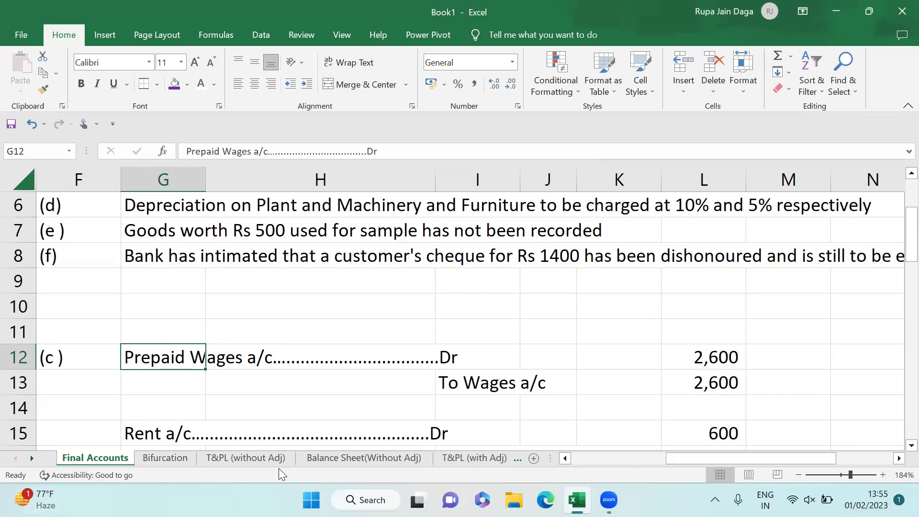
# - Open the T&PL (with Adj) sheet and examine the To Wages entry with its Less:- Prepaid deduction
pyautogui.click(479, 459)
pyautogui.press('Down')
pyautogui.press('Down')
pyautogui.press('Down')
pyautogui.press('Down')
pyautogui.press('Down')
pyautogui.press('Down')
pyautogui.press('Down')
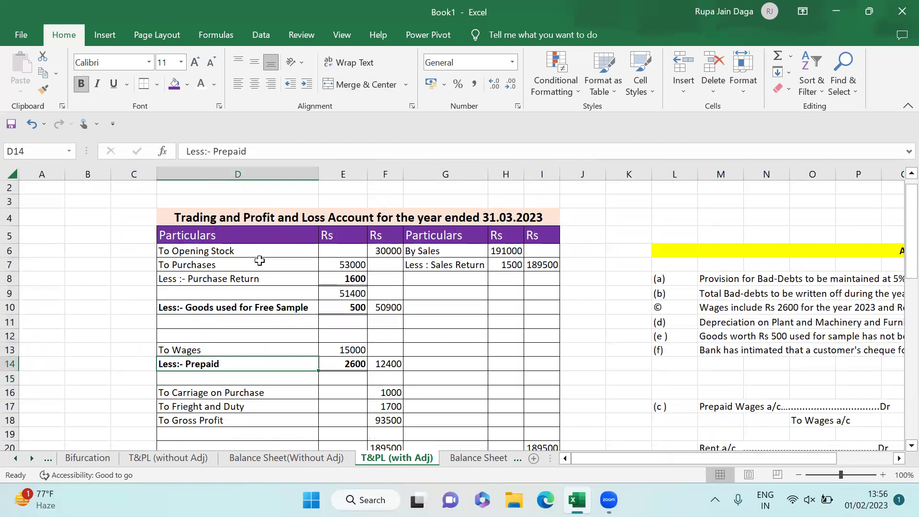
pyautogui.click(850, 475)
pyautogui.click(119, 309)
pyautogui.press('Left')
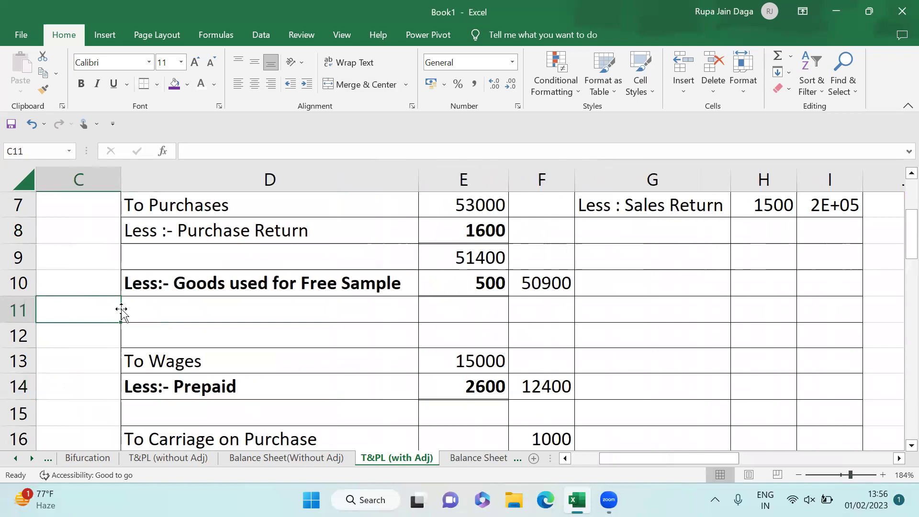
pyautogui.press('Down')
pyautogui.press('Down')
pyautogui.press('Right')
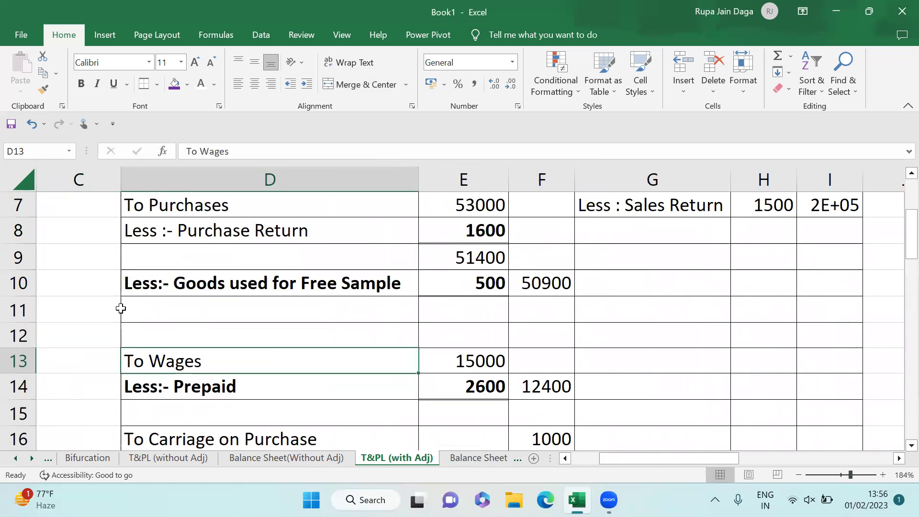
# - Fill the net wages amount beside Less:- Prepaid in the trading account with yellow
pyautogui.press('Down')
pyautogui.press('Down')
pyautogui.press('Down')
pyautogui.press('Up')
pyautogui.press('Up')
pyautogui.press('Right')
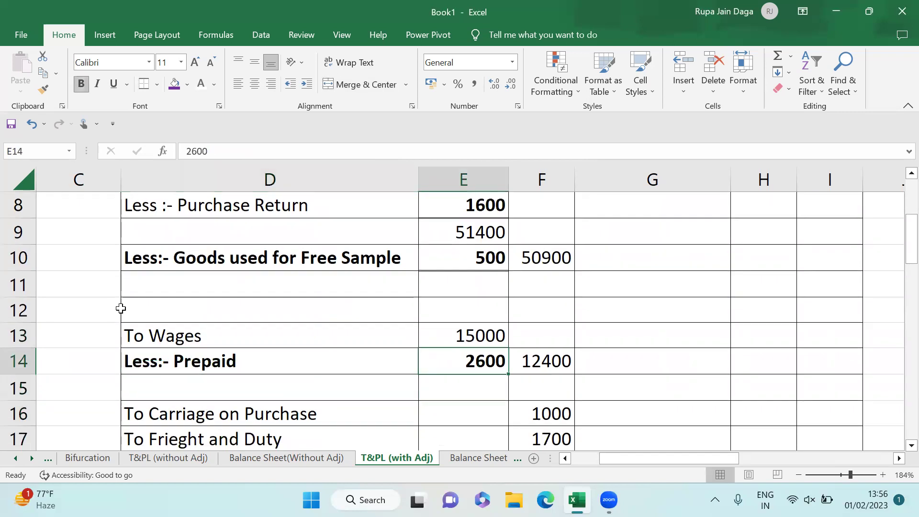
pyautogui.press('Up')
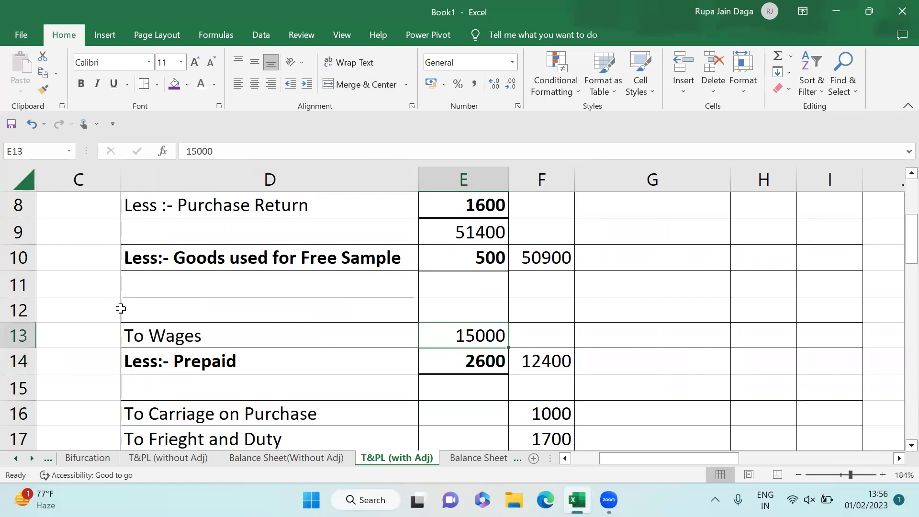
pyautogui.press('Right')
pyautogui.press('Down')
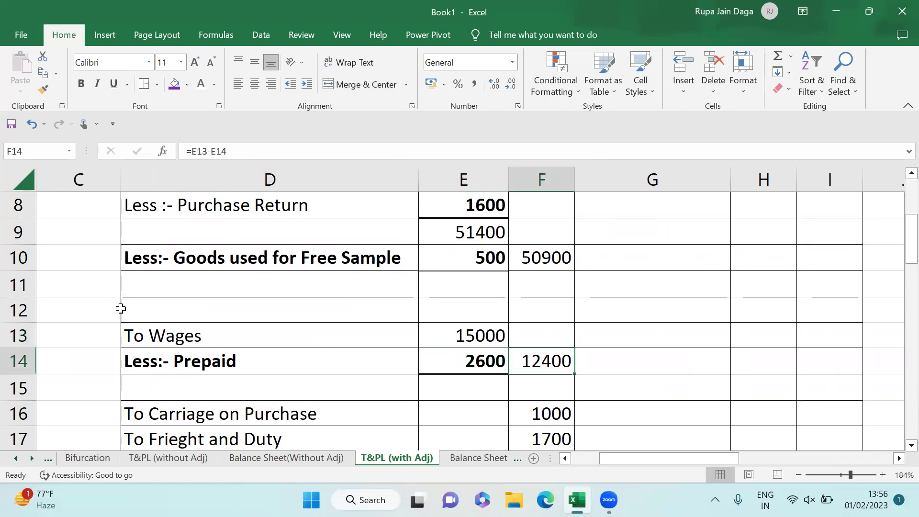
pyautogui.click(187, 84)
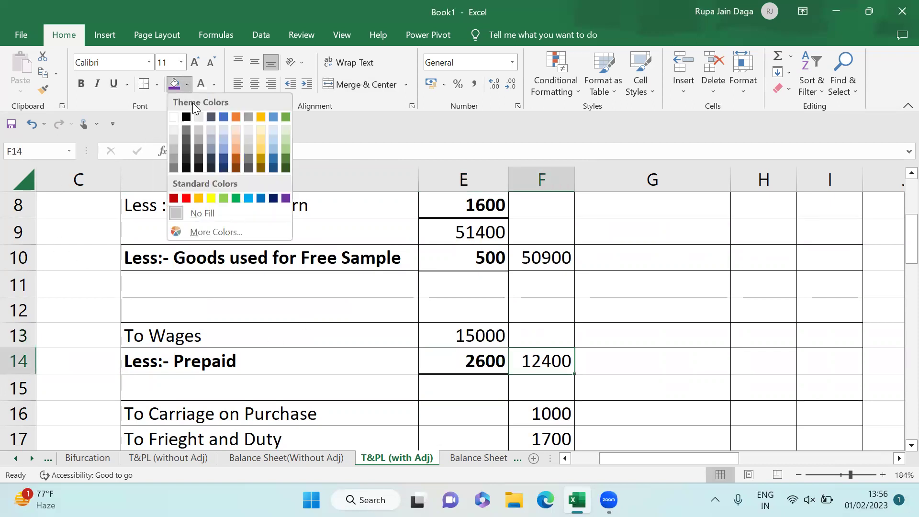
pyautogui.click(212, 198)
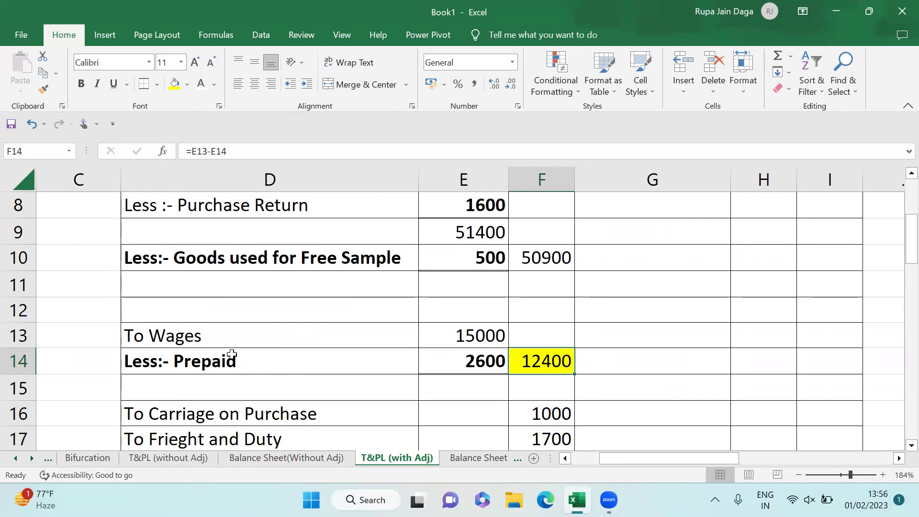
# - Highlight the Prepaid Wages row on the assets side of the Balance Sheet (With Adj) sheet in yellow
pyautogui.click(482, 459)
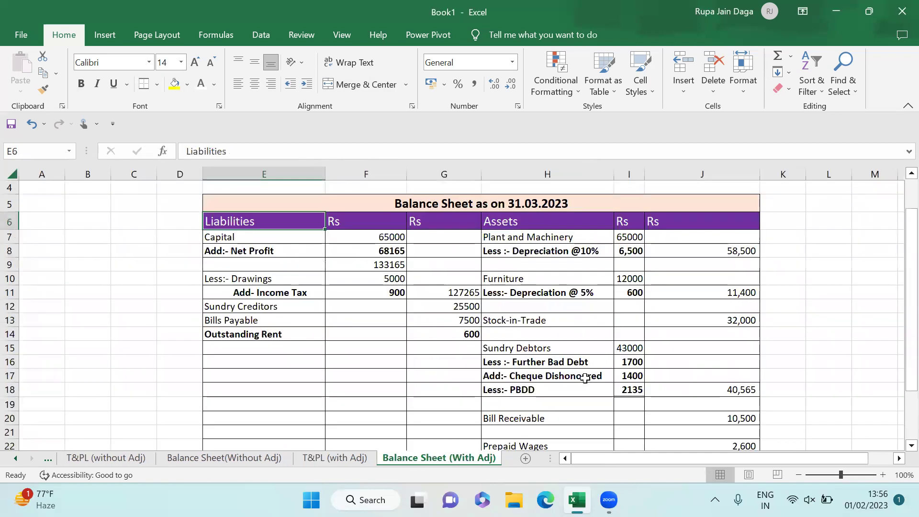
pyautogui.press('Down')
pyautogui.press('Down')
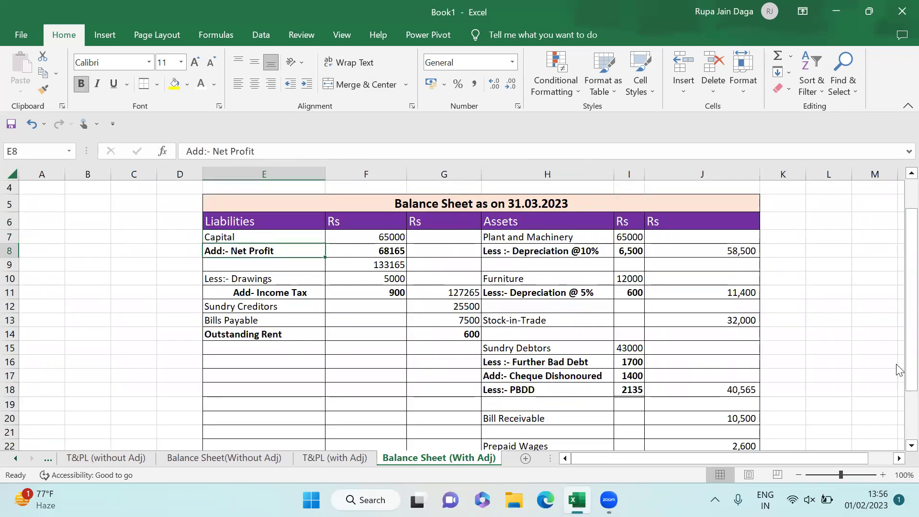
pyautogui.moveTo(897, 372); pyautogui.dragTo(899, 421)
pyautogui.moveTo(550, 371); pyautogui.dragTo(726, 367)
pyautogui.click(175, 85)
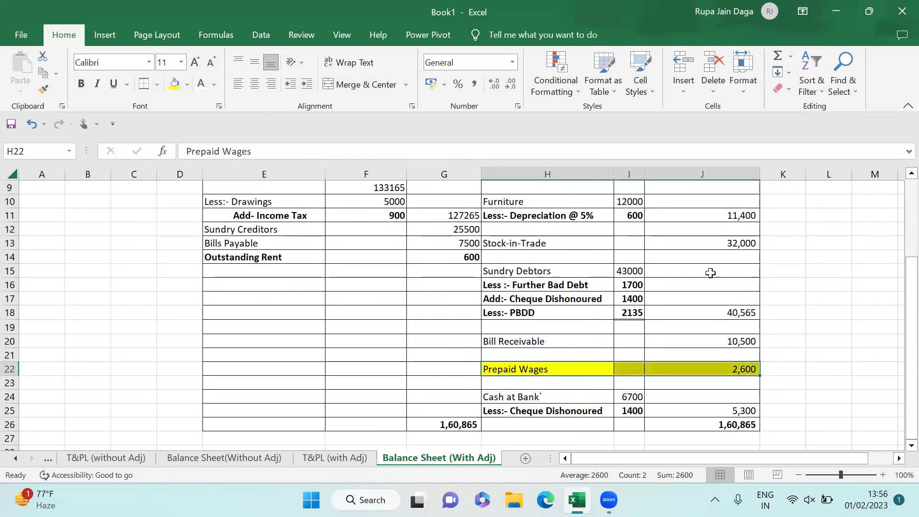
pyautogui.moveTo(841, 475); pyautogui.dragTo(853, 474)
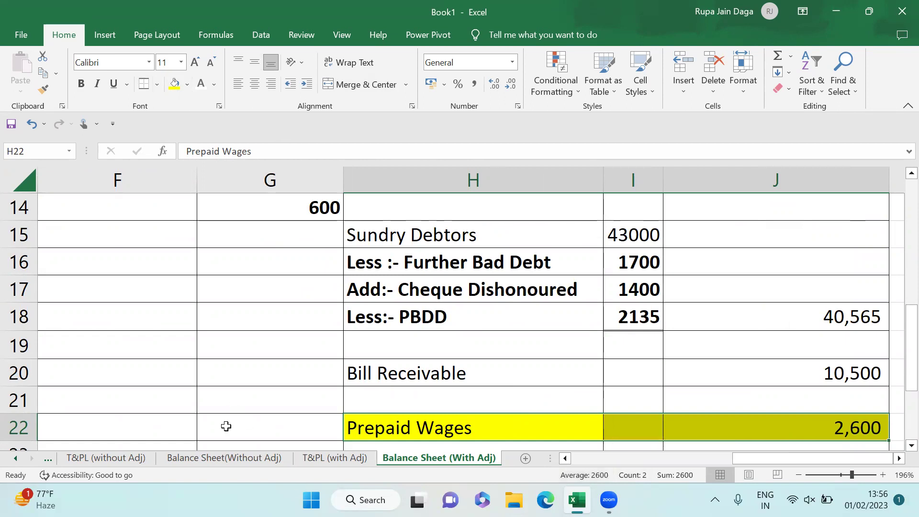
# - Return to the Final Accounts sheet and read the part of adjustment (c) on rent paid for 9 months
pyautogui.click(217, 461)
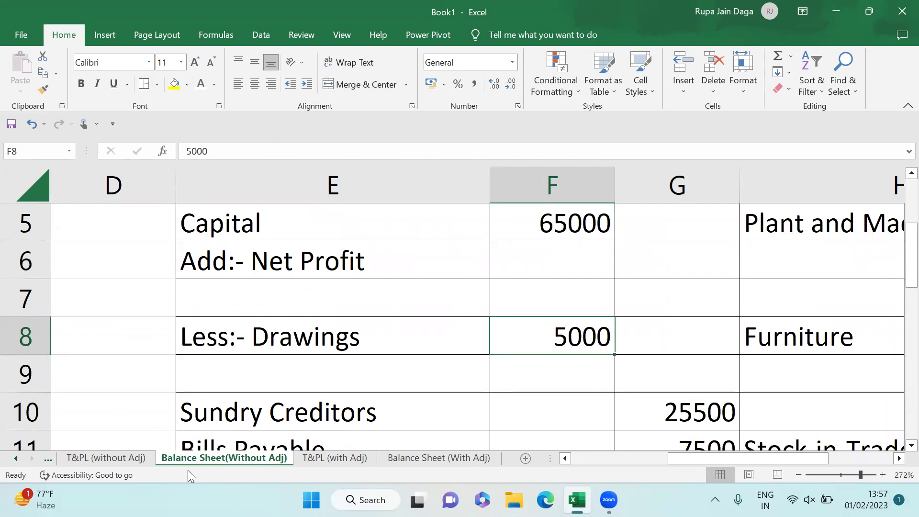
pyautogui.click(130, 463)
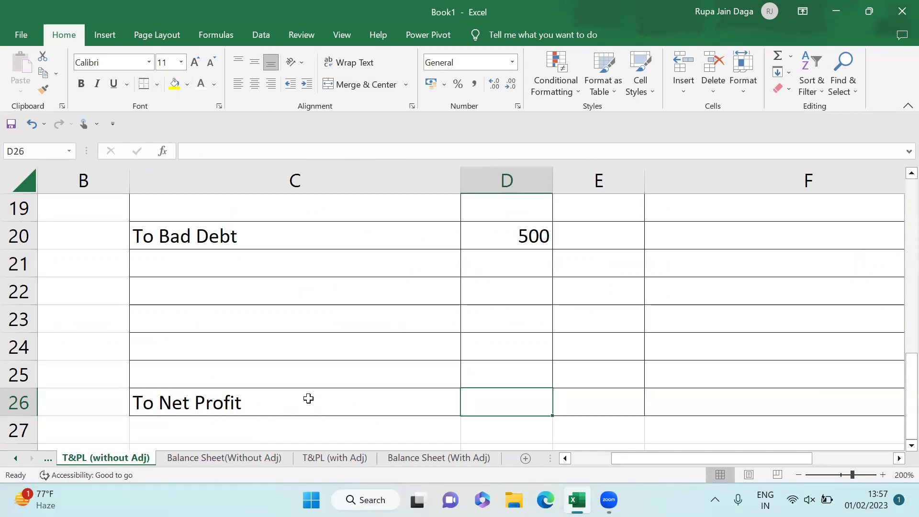
pyautogui.click(15, 461)
pyautogui.click(15, 461)
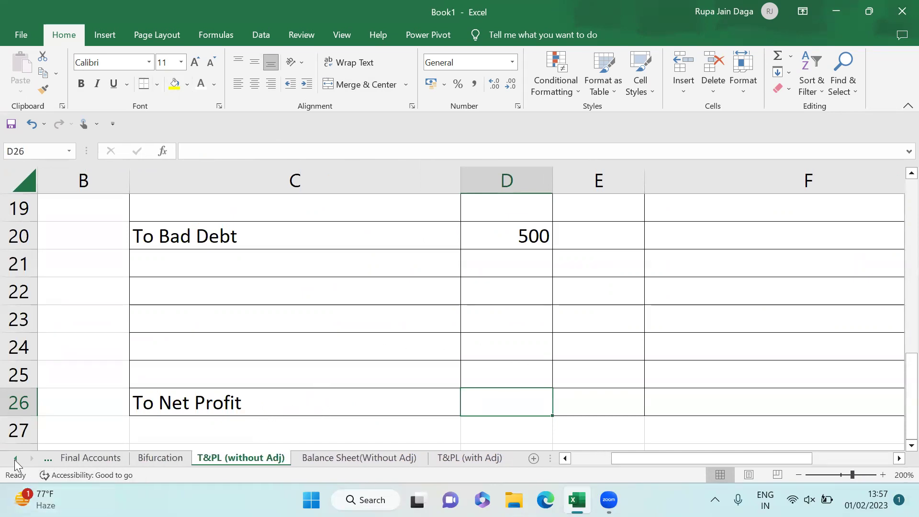
pyautogui.click(144, 461)
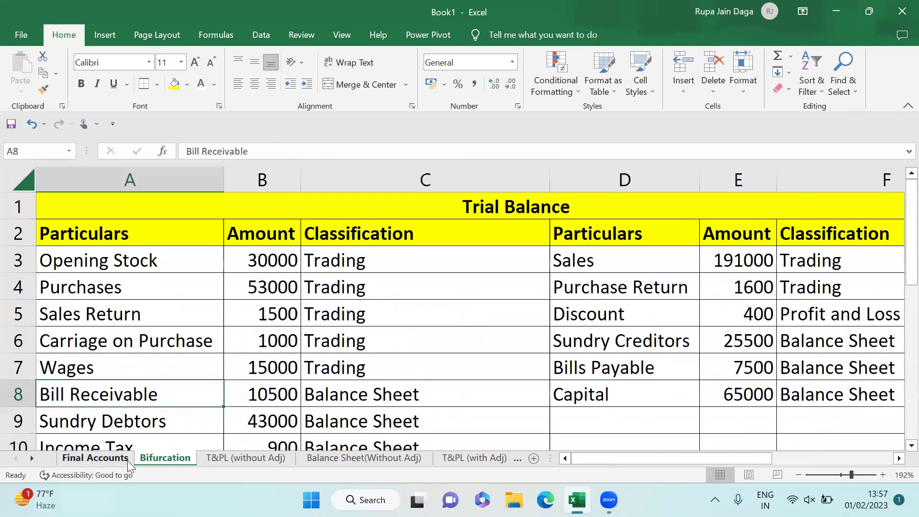
pyautogui.hotkey('ctrl', 'pageup')
pyautogui.press('Up')
pyautogui.press('Up')
pyautogui.press('Up')
pyautogui.press('Up')
pyautogui.press('Up')
pyautogui.press('Up')
pyautogui.press('Up')
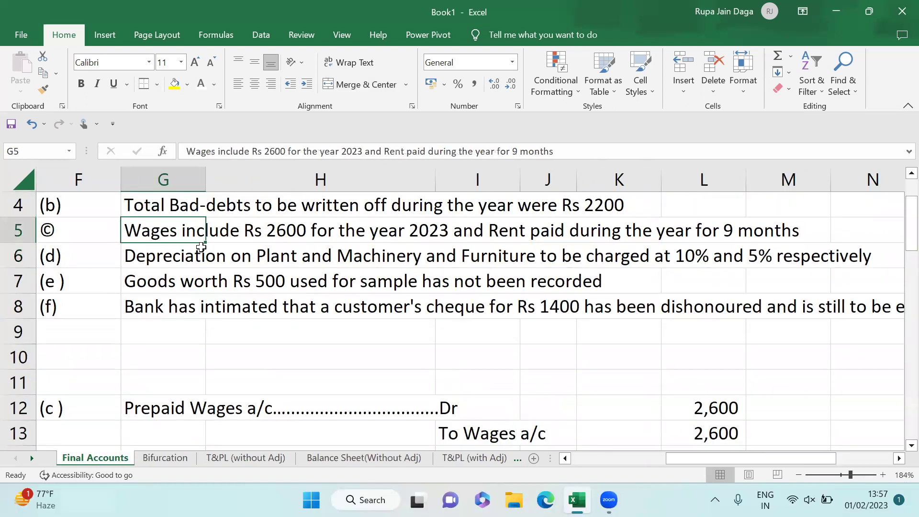
pyautogui.press('Right')
pyautogui.press('Right')
pyautogui.press('Right')
pyautogui.press('Right')
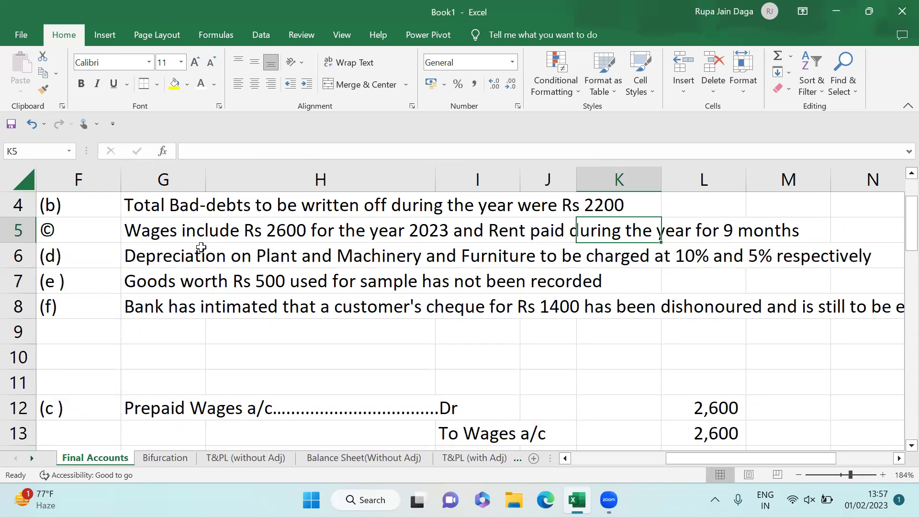
# - Examine the adjustment (c) journal entry that debits Rent a/c and credits Outstanding Rent a/c, including the formula behind its debit amount
pyautogui.press('Down')
pyautogui.press('Down')
pyautogui.press('Down')
pyautogui.press('Down')
pyautogui.press('Down')
pyautogui.press('Down')
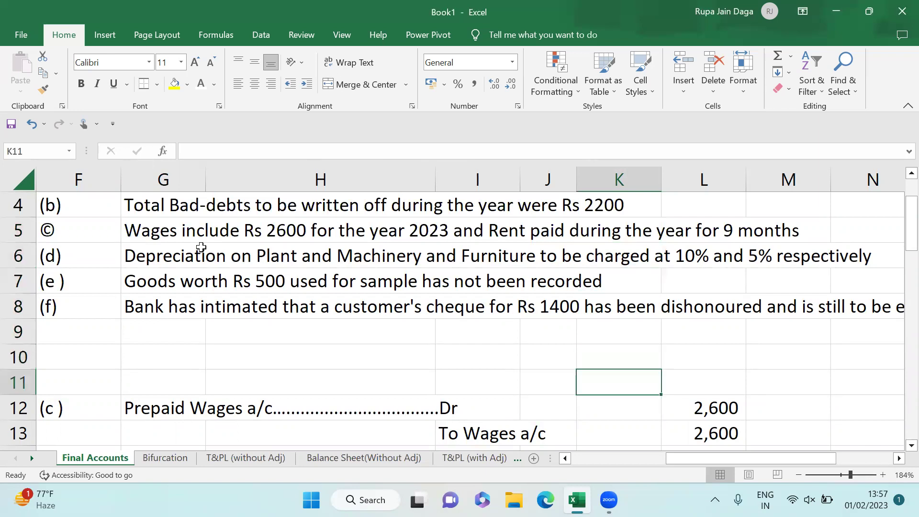
pyautogui.press('Down')
pyautogui.press('Down')
pyautogui.press('Down')
pyautogui.press('Down')
pyautogui.press('Down')
pyautogui.press('Down')
pyautogui.press('Up')
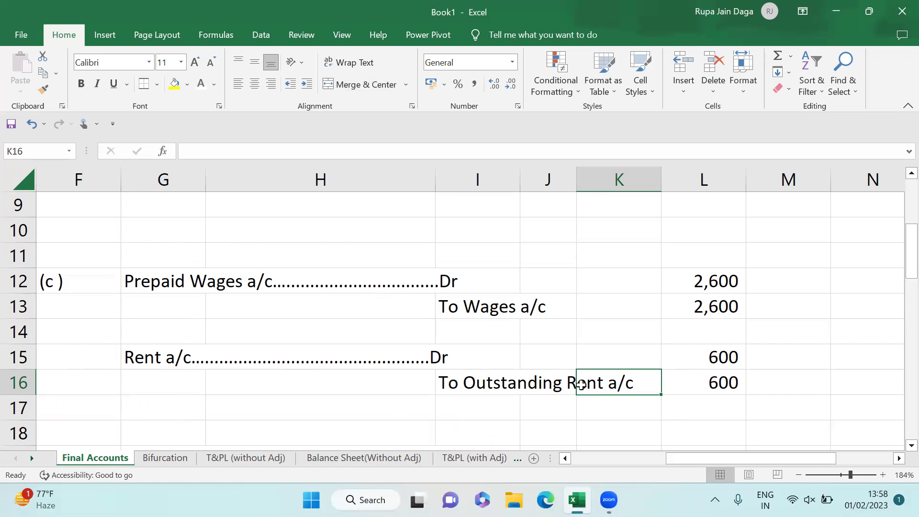
pyautogui.click(712, 352)
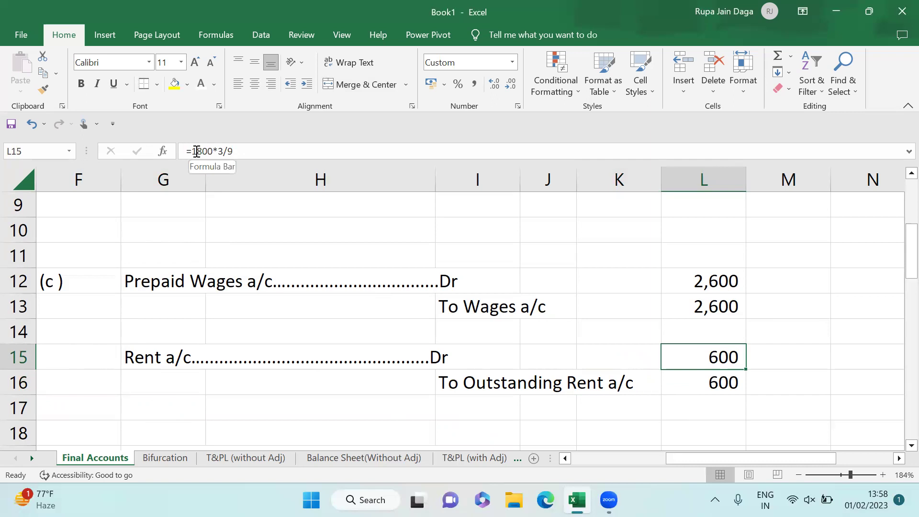
# - Look up the Rent amount among the debit items of the trial balance
pyautogui.press('Left')
pyautogui.press('Left')
pyautogui.press('Left')
pyautogui.press('Left')
pyautogui.press('Left')
pyautogui.press('Left')
pyautogui.press('Left')
pyautogui.press('Left')
pyautogui.press('Left')
pyautogui.press('Left')
pyautogui.press('Left')
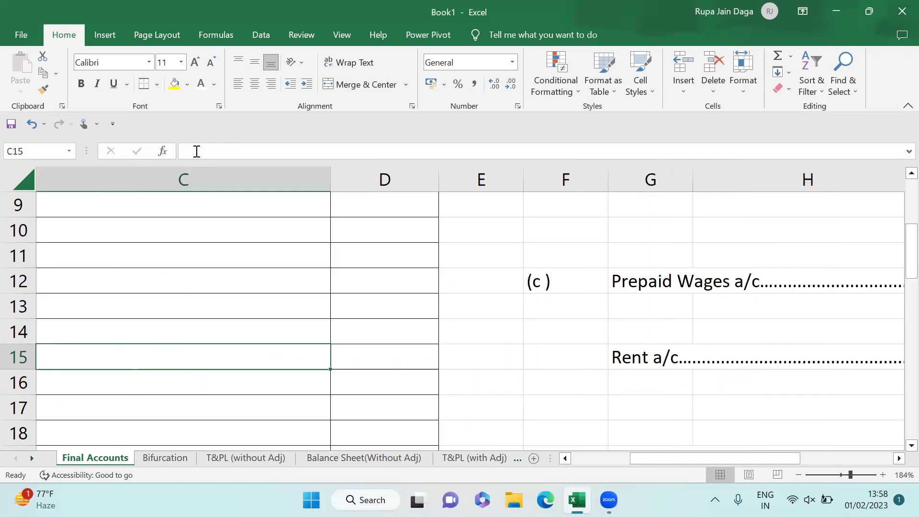
pyautogui.press('Up')
pyautogui.press('Up')
pyautogui.press('Up')
pyautogui.press('Up')
pyautogui.press('Down')
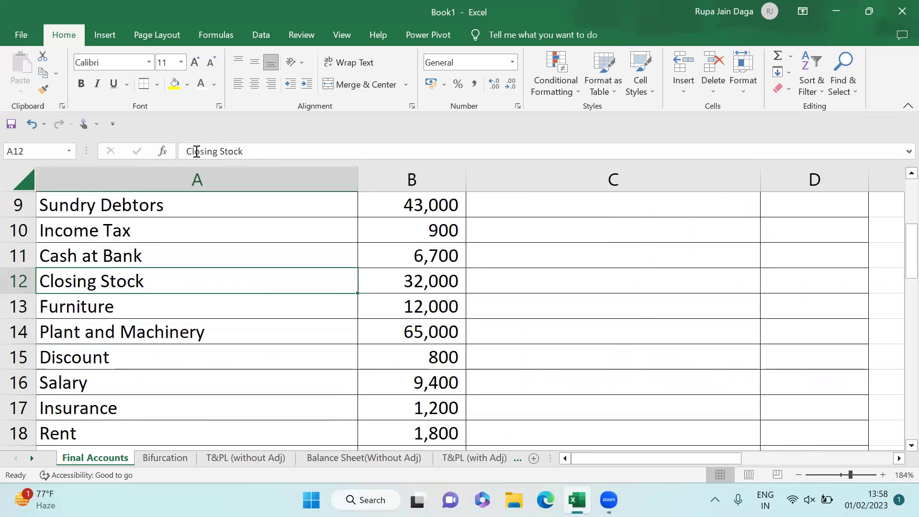
pyautogui.press('Down')
pyautogui.press('Down')
pyautogui.press('Down')
pyautogui.press('Down')
pyautogui.press('Down')
pyautogui.press('Down')
pyautogui.press('Down')
pyautogui.press('Down')
pyautogui.press('Down')
pyautogui.press('Down')
pyautogui.press('Up')
pyautogui.press('Up')
pyautogui.press('Up')
pyautogui.press('Up')
pyautogui.press('Right')
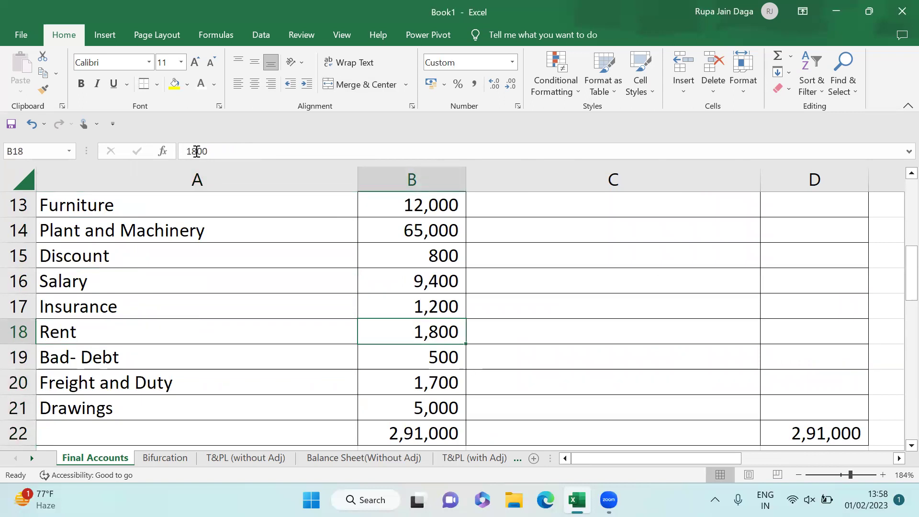
# - Go back to the Outstanding Rent journal entry and check how its amount is calculated for the 3 unpaid months
pyautogui.press('Right')
pyautogui.press('Right')
pyautogui.press('Right')
pyautogui.press('Right')
pyautogui.press('Right')
pyautogui.press('Right')
pyautogui.press('Right')
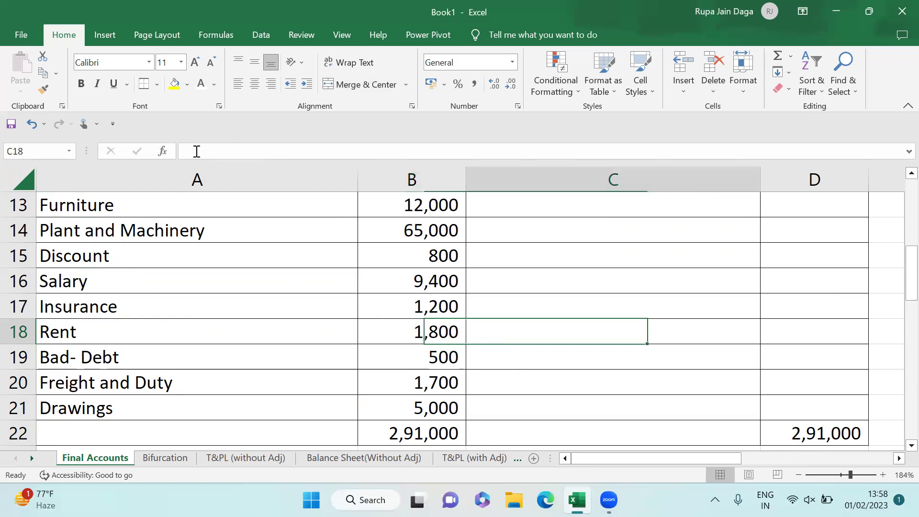
pyautogui.press('Right')
pyautogui.press('Right')
pyautogui.press('Right')
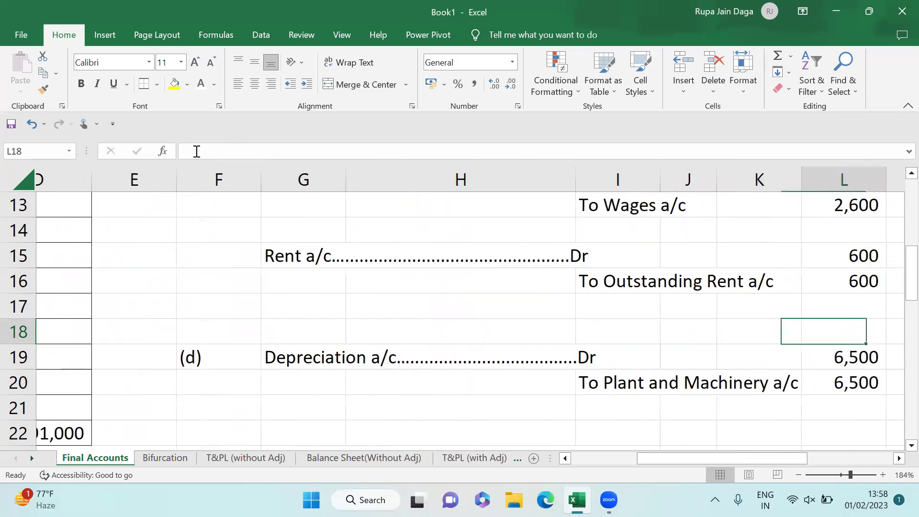
pyautogui.press('Right')
pyautogui.press('Up')
pyautogui.press('Left')
pyautogui.press('Up')
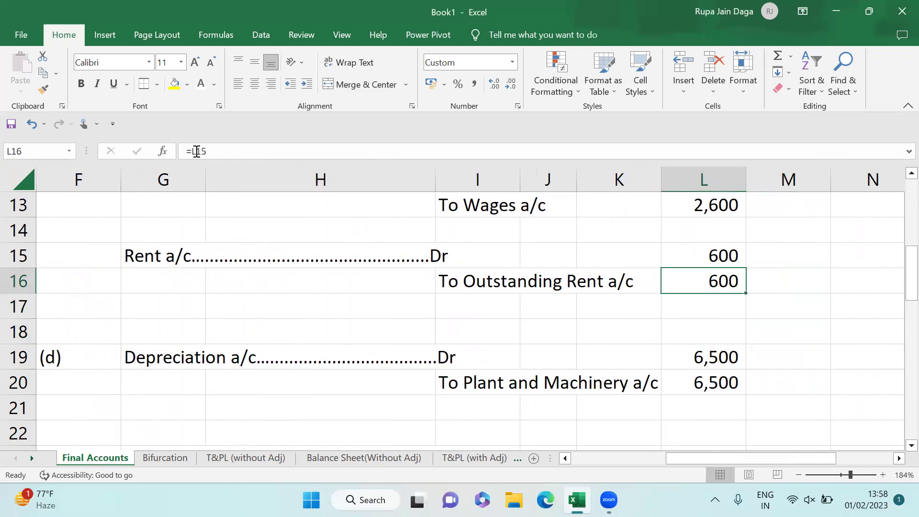
pyautogui.press('Up')
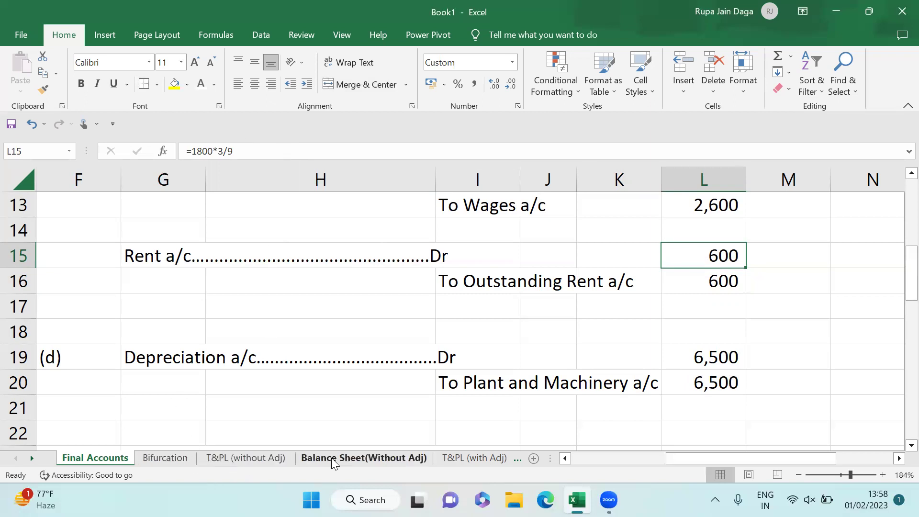
# - Open the T&PL (with Adj) sheet and examine the To Rent entry with its Add- Outstanding line
pyautogui.click(462, 456)
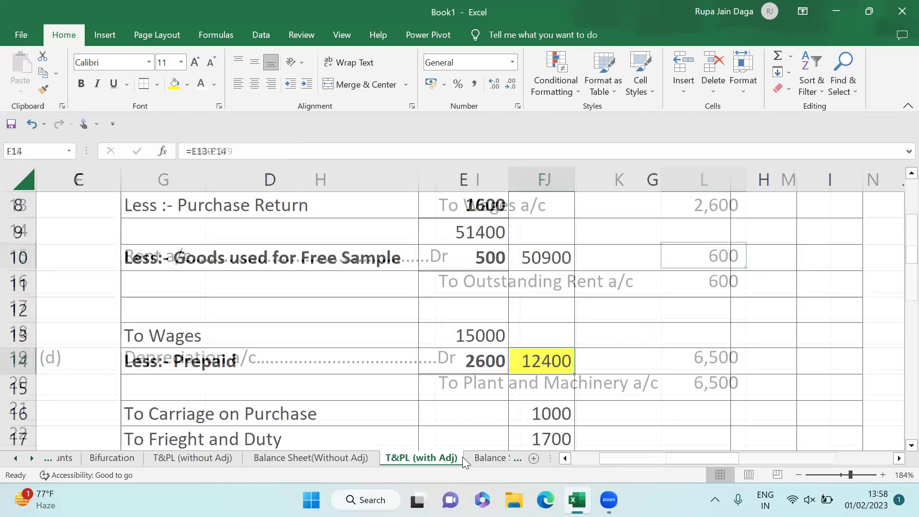
pyautogui.click(200, 318)
pyautogui.press('Down')
pyautogui.press('Down')
pyautogui.press('Down')
pyautogui.press('Down')
pyautogui.press('Down')
pyautogui.press('Down')
pyautogui.press('Down')
pyautogui.press('Down')
pyautogui.press('Down')
pyautogui.press('Down')
pyautogui.press('Down')
pyautogui.press('Down')
pyautogui.press('Down')
pyautogui.press('Down')
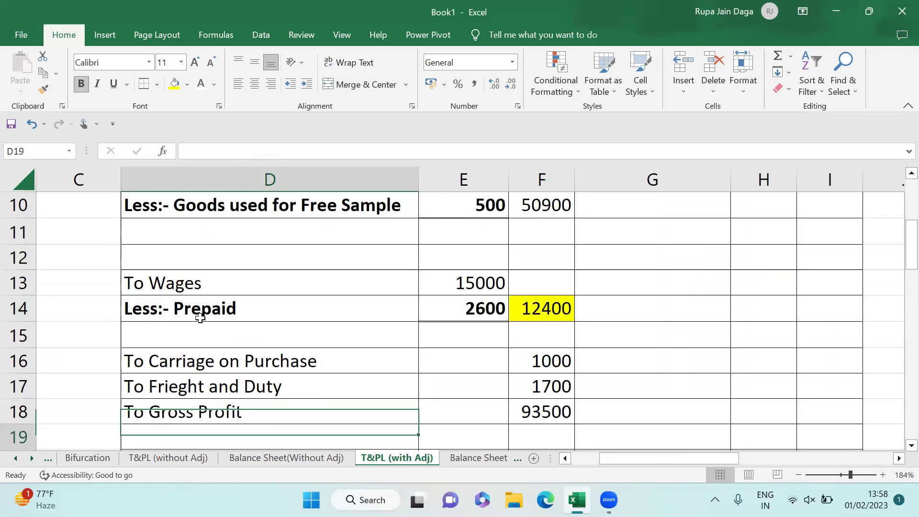
pyautogui.press('Up')
pyautogui.press('Up')
pyautogui.press('Down')
pyautogui.press('Down')
pyautogui.press('Down')
pyautogui.press('Down')
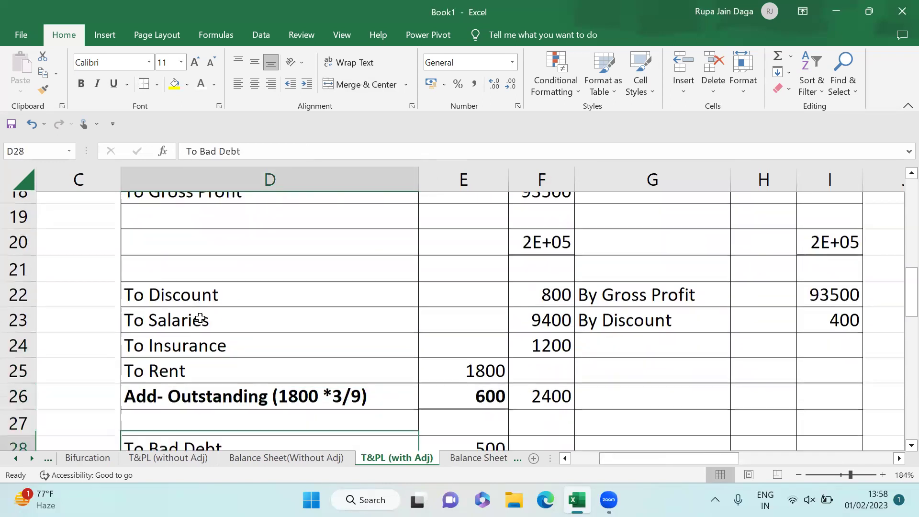
pyautogui.press('Up')
pyautogui.press('Up')
pyautogui.press('Up')
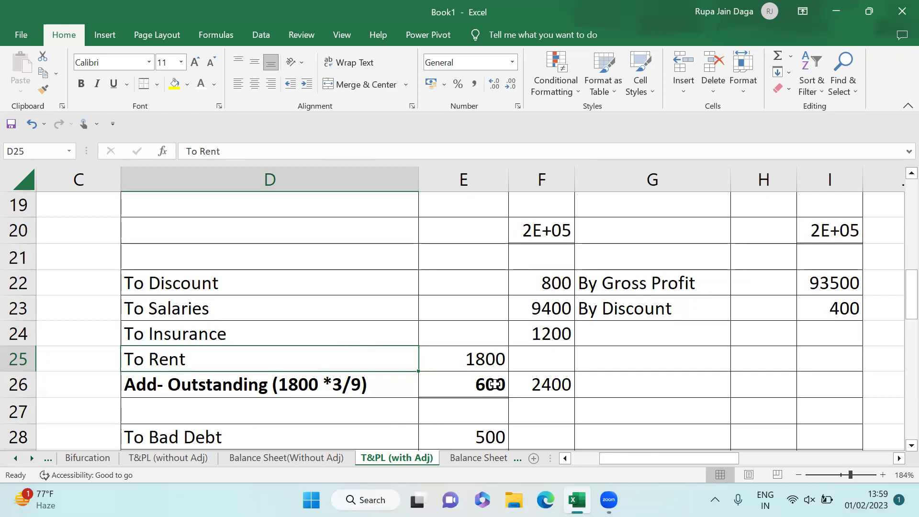
# - Open the Balance Sheet (With Adj) sheet and review its liabilities side from the Capital lines down
pyautogui.click(488, 460)
pyautogui.click(488, 323)
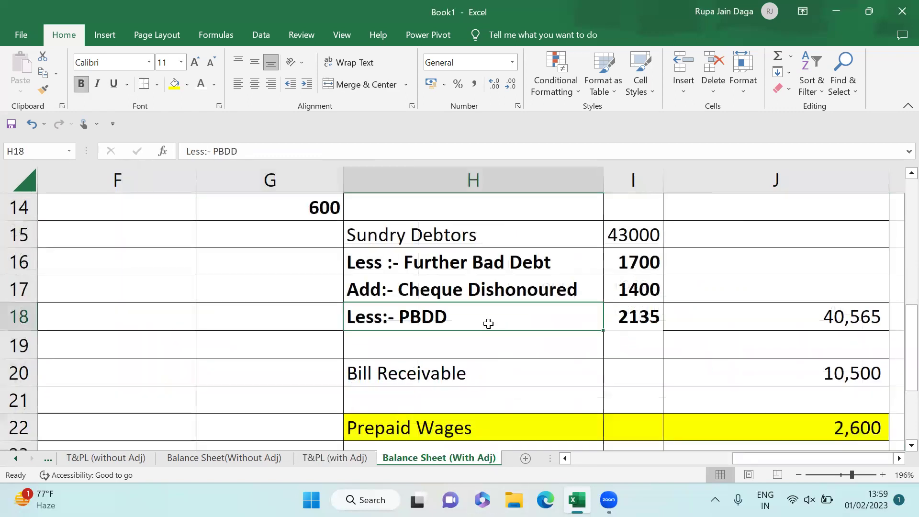
pyautogui.press('Left')
pyautogui.press('Left')
pyautogui.press('Left')
pyautogui.press('Left')
pyautogui.press('Left')
pyautogui.press('Left')
pyautogui.press('Up')
pyautogui.press('Up')
pyautogui.press('Up')
pyautogui.press('Up')
pyautogui.press('Up')
pyautogui.press('Up')
pyautogui.press('Up')
pyautogui.press('Up')
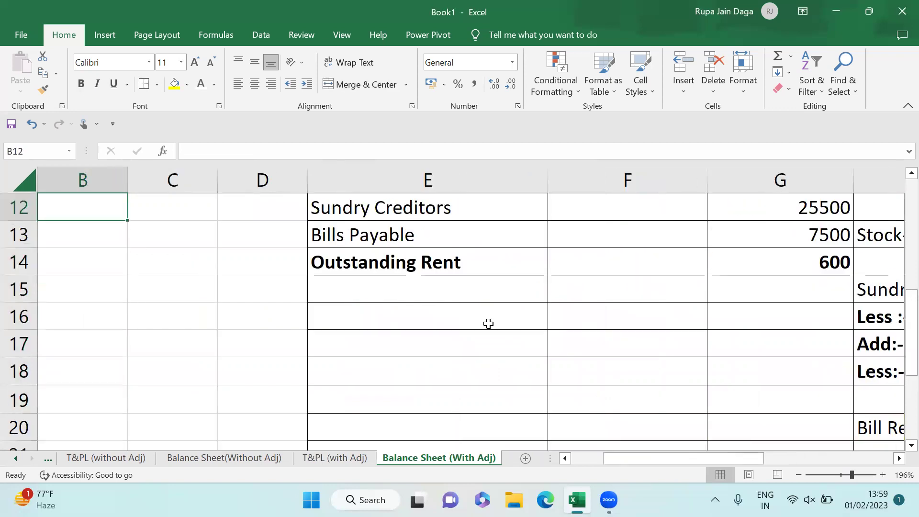
pyautogui.press('Up')
pyautogui.press('Up')
pyautogui.press('Up')
pyautogui.press('Up')
pyautogui.press('Up')
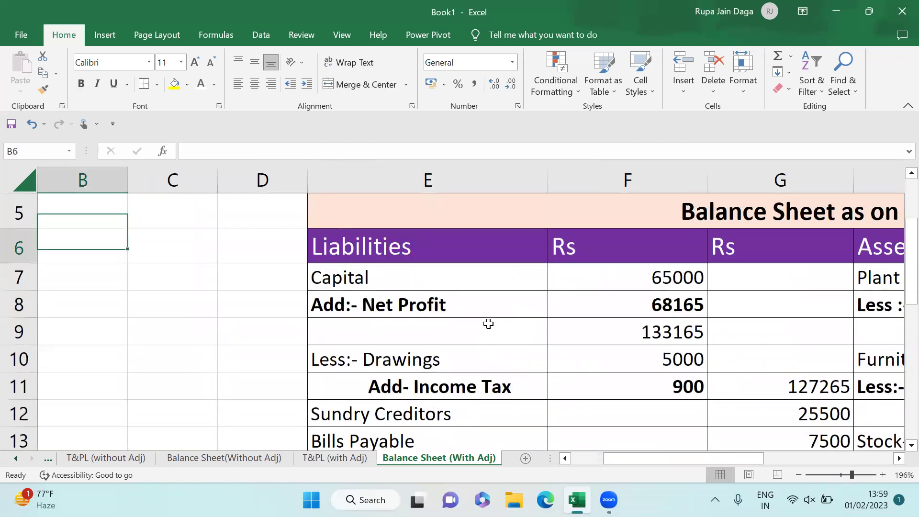
# - Examine the Outstanding Rent line under Liabilities in the context of both sides of the adjusted balance sheet
pyautogui.press('Down')
pyautogui.press('Down')
pyautogui.press('Down')
pyautogui.press('Down')
pyautogui.press('Down')
pyautogui.press('Down')
pyautogui.press('Down')
pyautogui.press('Down')
pyautogui.press('Down')
pyautogui.press('Down')
pyautogui.press('Down')
pyautogui.press('Right')
pyautogui.press('Right')
pyautogui.press('Right')
pyautogui.press('Right')
pyautogui.press('Up')
pyautogui.press('Left')
pyautogui.press('Left')
pyautogui.press('Up')
pyautogui.press('Right')
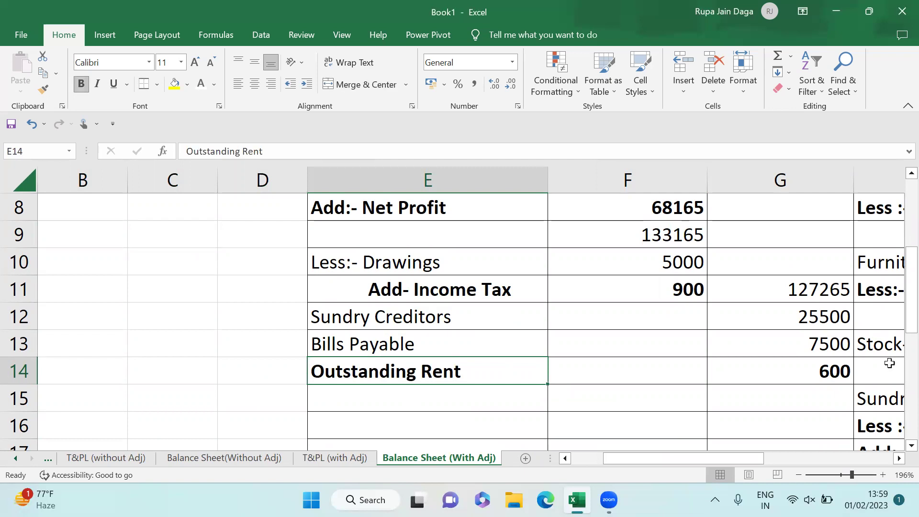
pyautogui.moveTo(851, 475); pyautogui.dragTo(844, 476)
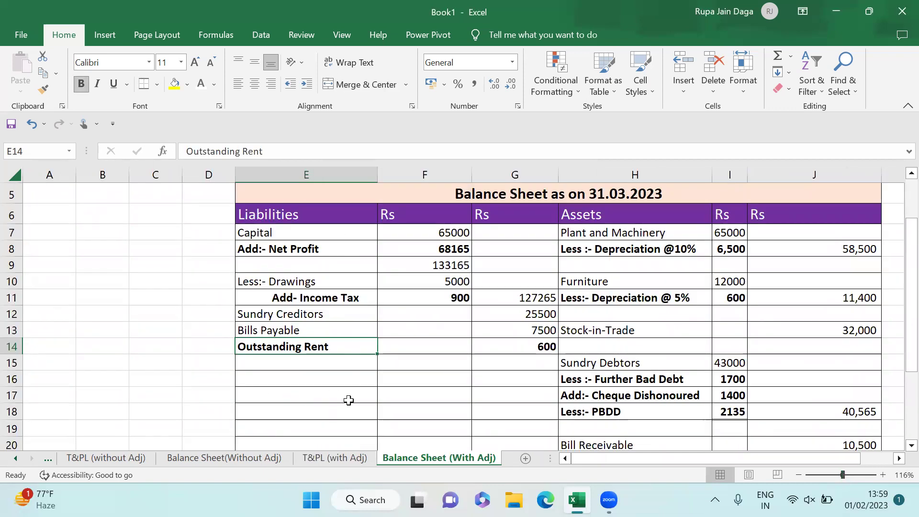
# - Return to the Final Accounts sheet and read adjustment (d) on depreciation of Plant and Machinery and Furniture
pyautogui.click(23, 460)
pyautogui.click(23, 460)
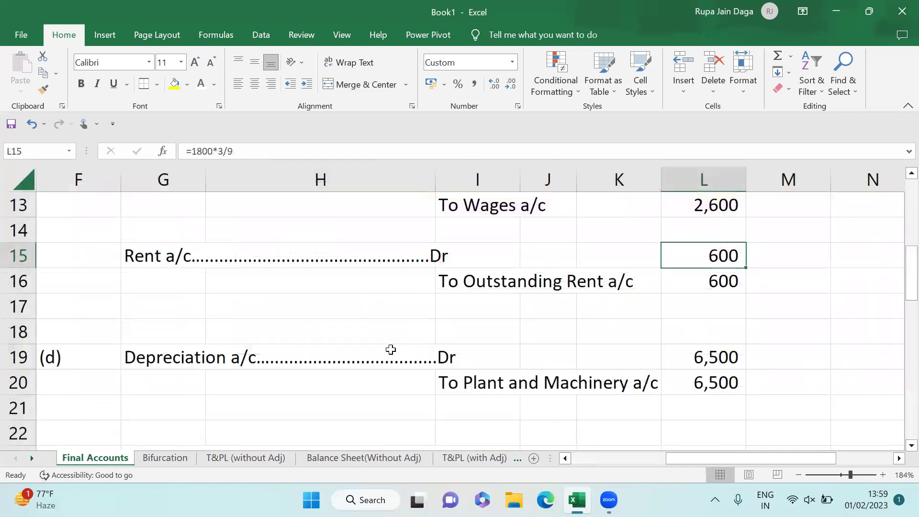
pyautogui.press('Up')
pyautogui.press('Up')
pyautogui.press('Up')
pyautogui.press('Up')
pyautogui.press('Up')
pyautogui.press('Up')
pyautogui.press('Up')
pyautogui.press('Up')
pyautogui.press('Up')
pyautogui.press('Up')
pyautogui.press('Up')
pyautogui.press('Up')
pyautogui.press('Up')
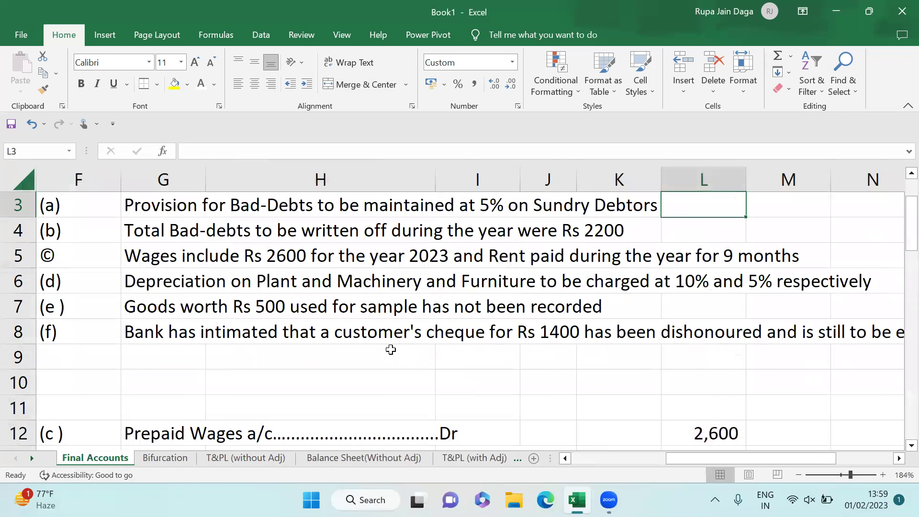
pyautogui.press('Down')
pyautogui.press('Down')
pyautogui.press('Up')
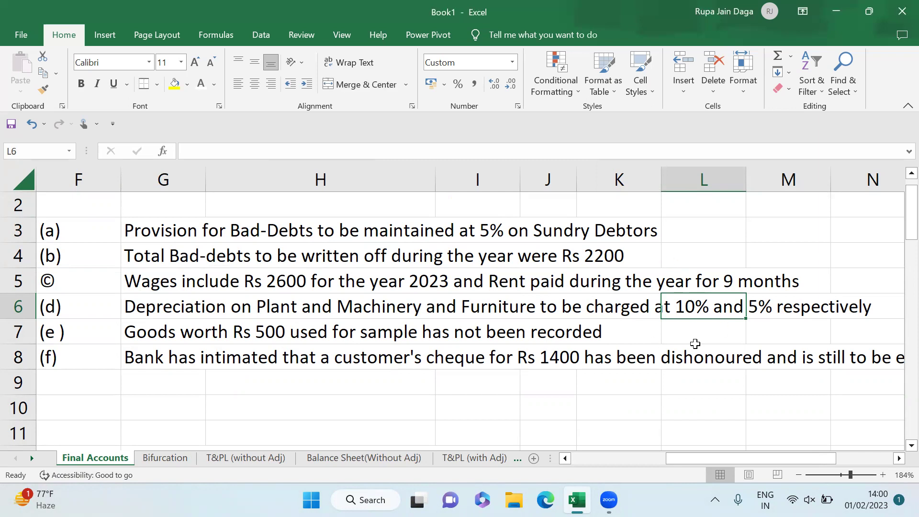
# - Examine the adjustment (d) journal entry for Plant and Machinery depreciation, including the formula behind its debit amount
pyautogui.press('Down')
pyautogui.press('Down')
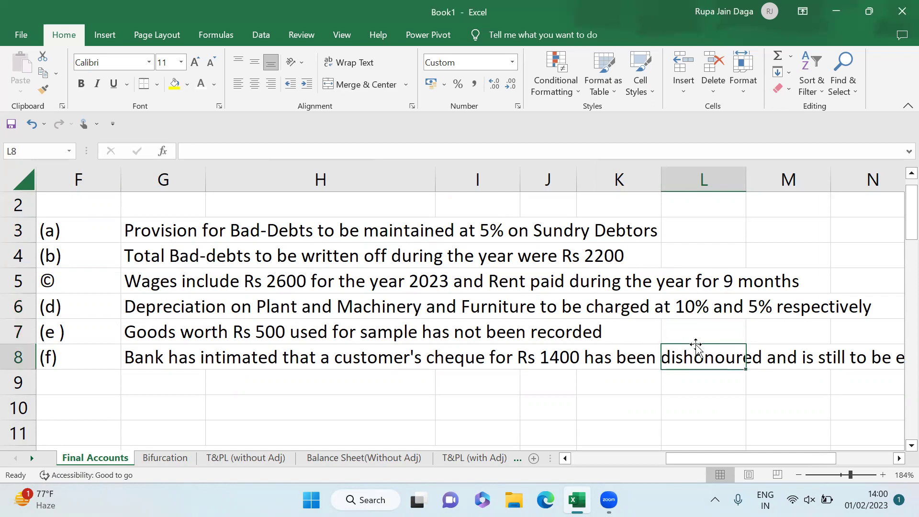
pyautogui.press('Down')
pyautogui.press('Down')
pyautogui.press('Down')
pyautogui.press('Down')
pyautogui.press('Down')
pyautogui.press('Down')
pyautogui.press('Down')
pyautogui.press('Down')
pyautogui.press('Down')
pyautogui.press('Down')
pyautogui.press('Down')
pyautogui.press('Down')
pyautogui.press('Down')
pyautogui.press('Down')
pyautogui.press('Up')
pyautogui.press('Up')
pyautogui.press('Up')
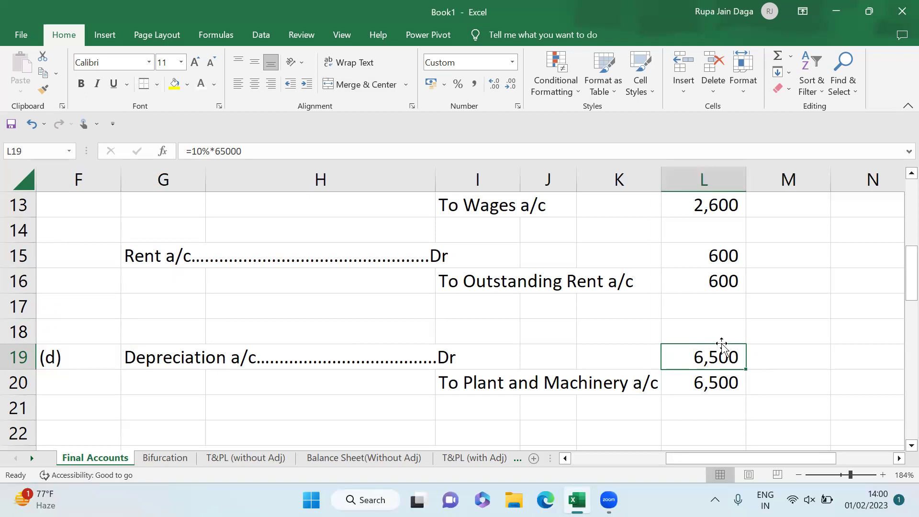
# - Look up the Plant and Machinery amount among the debit items of the trial balance
pyautogui.press('Left')
pyautogui.press('Left')
pyautogui.press('Left')
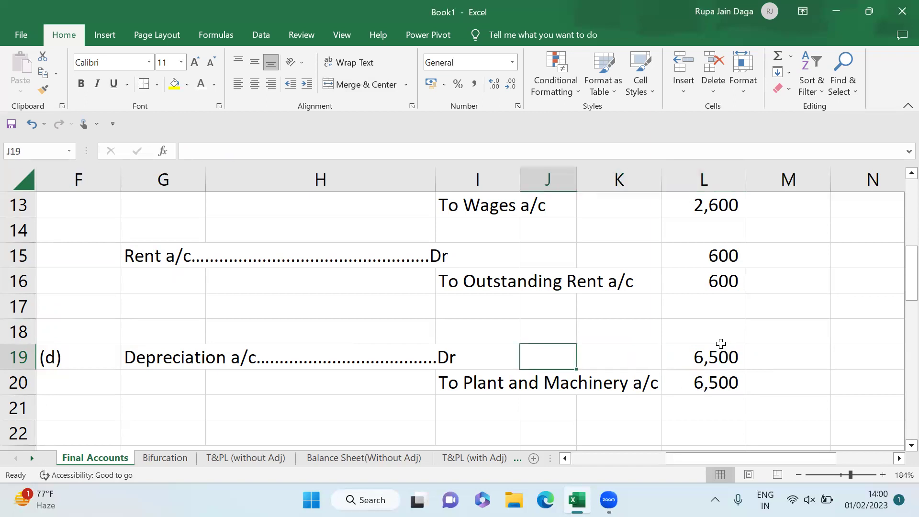
pyautogui.press('Home')
pyautogui.press('Up')
pyautogui.press('Up')
pyautogui.press('Up')
pyautogui.press('Up')
pyautogui.press('Up')
pyautogui.press('Up')
pyautogui.press('Up')
pyautogui.press('Up')
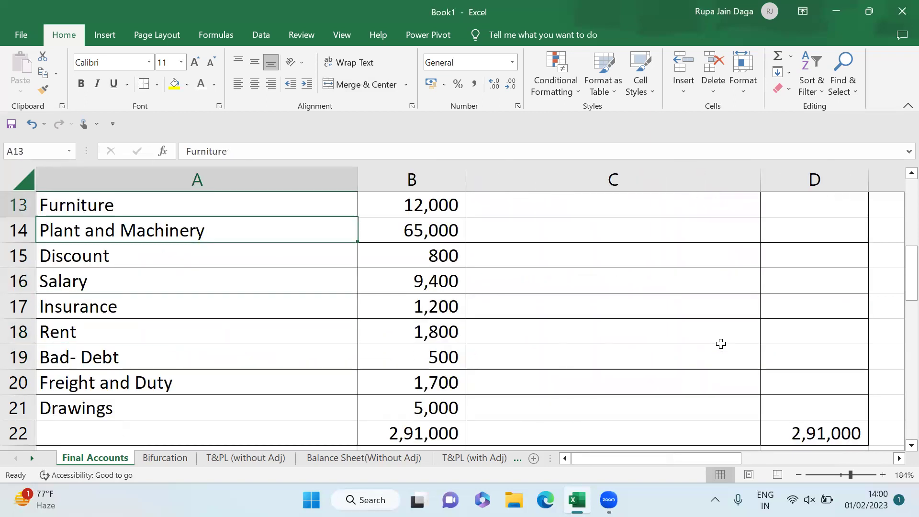
pyautogui.press('Down')
pyautogui.press('Down')
pyautogui.press('Down')
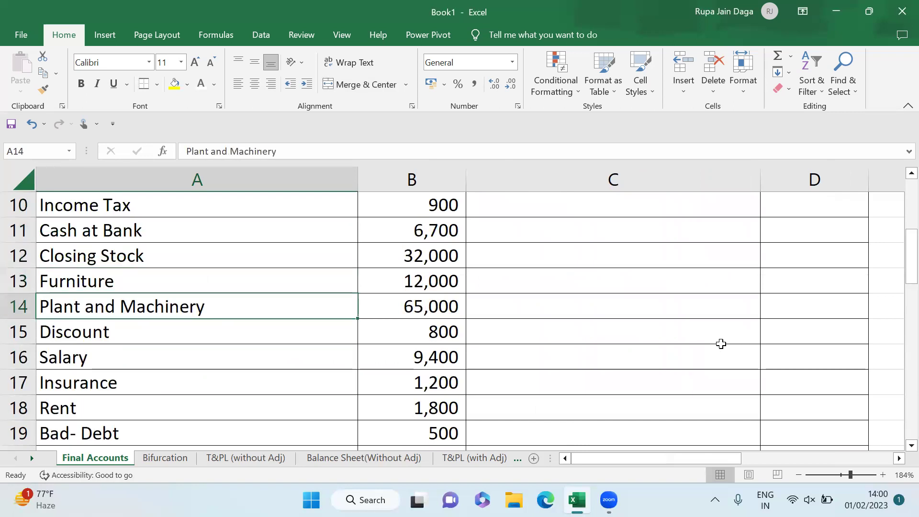
pyautogui.press('Right')
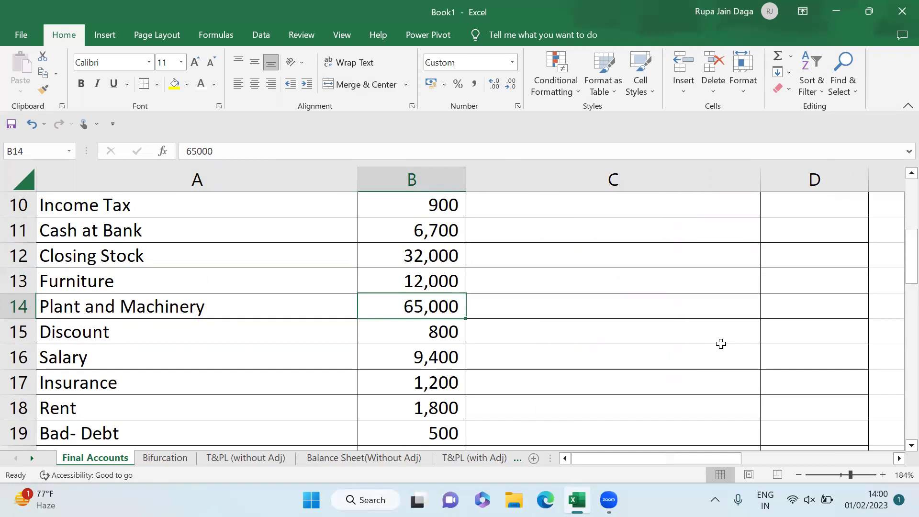
# - Go back to the Plant and Machinery depreciation entry and check how its credit amount is calculated
pyautogui.press('Right')
pyautogui.press('Right')
pyautogui.press('Right')
pyautogui.press('Right')
pyautogui.press('Right')
pyautogui.press('Right')
pyautogui.press('Right')
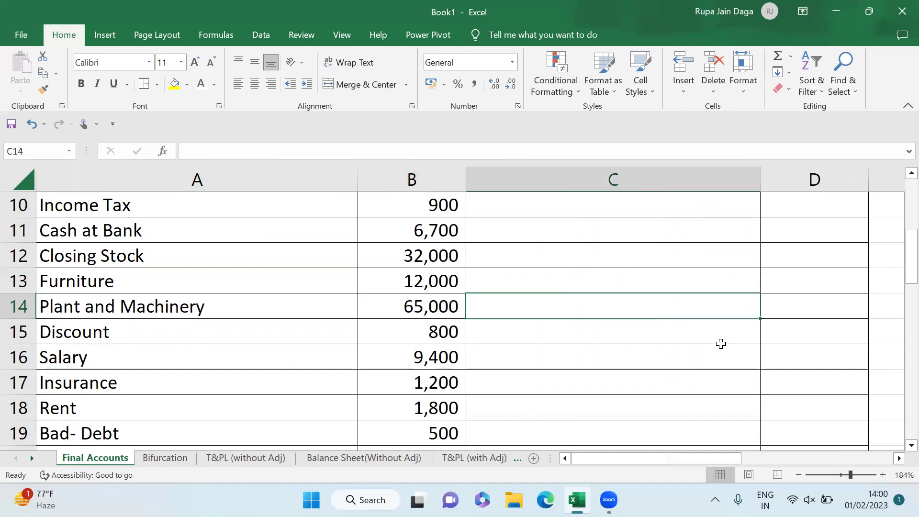
pyautogui.press('Down')
pyautogui.press('Down')
pyautogui.press('Down')
pyautogui.press('Down')
pyautogui.press('Down')
pyautogui.press('Down')
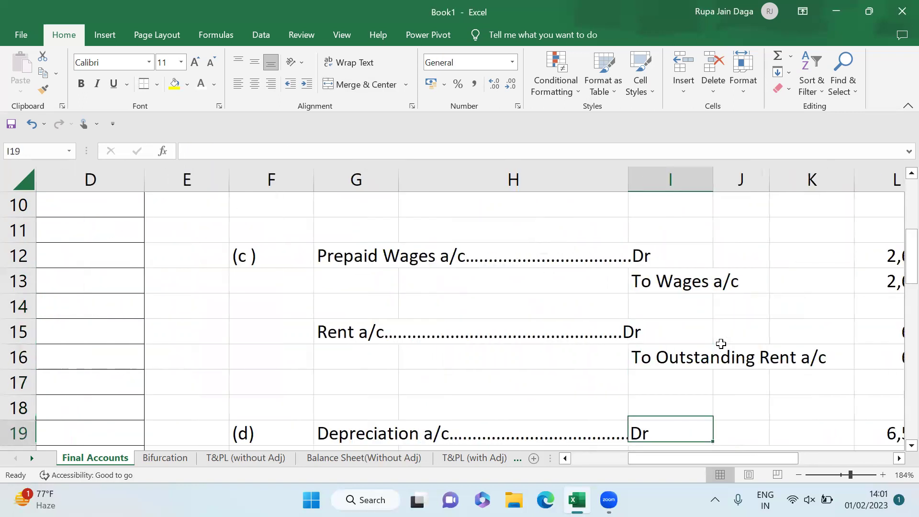
pyautogui.press('Right')
pyautogui.press('Right')
pyautogui.press('Right')
pyautogui.press('Right')
pyautogui.press('Left')
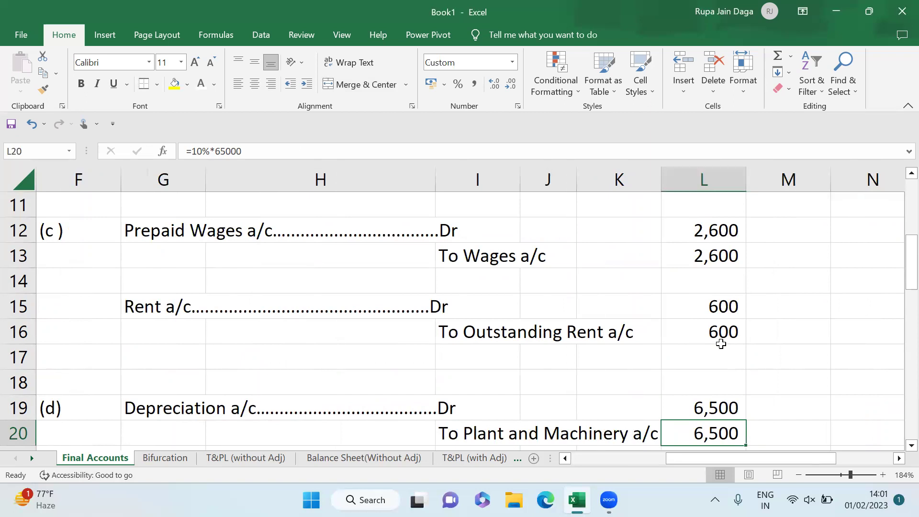
# - Examine the second adjustment (d) journal entry, which debits Depreciation a/c and credits Furniture a/c
pyautogui.press('Down')
pyautogui.press('Down')
pyautogui.press('Down')
pyautogui.press('Down')
pyautogui.press('Down')
pyautogui.press('Down')
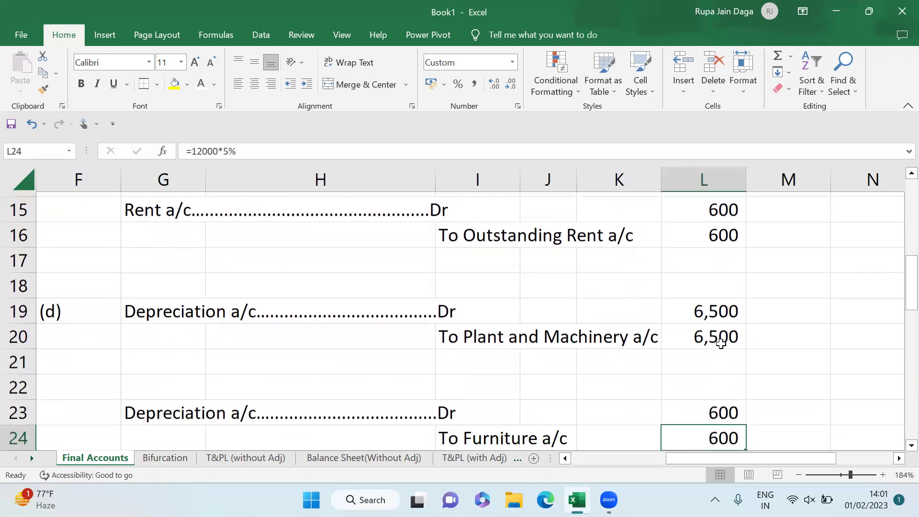
pyautogui.press('Up')
# - Look up the Furniture amount among the debit items of the trial balance
pyautogui.press('Left')
pyautogui.press('Left')
pyautogui.press('Left')
pyautogui.press('Left')
pyautogui.press('Left')
pyautogui.press('Left')
pyautogui.press('Left')
pyautogui.press('Left')
pyautogui.press('Left')
pyautogui.press('Left')
pyautogui.press('Left')
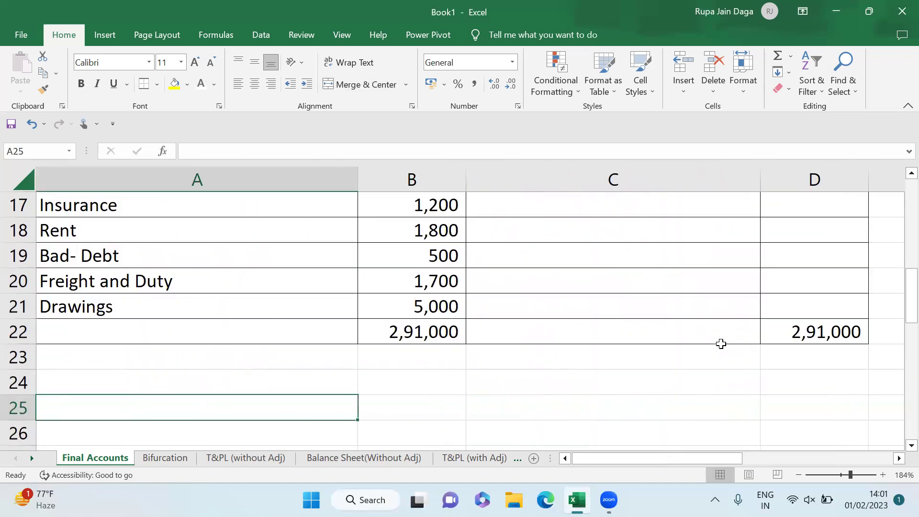
pyautogui.press('Up')
pyautogui.press('Up')
pyautogui.press('Up')
pyautogui.press('Up')
pyautogui.press('Up')
pyautogui.press('Up')
pyautogui.press('Up')
pyautogui.press('Up')
pyautogui.press('Up')
pyautogui.press('Up')
pyautogui.press('Up')
pyautogui.press('Up')
pyautogui.press('Up')
pyautogui.press('Up')
pyautogui.press('Up')
pyautogui.press('Up')
pyautogui.press('Down')
pyautogui.press('Down')
pyautogui.press('Down')
pyautogui.press('Down')
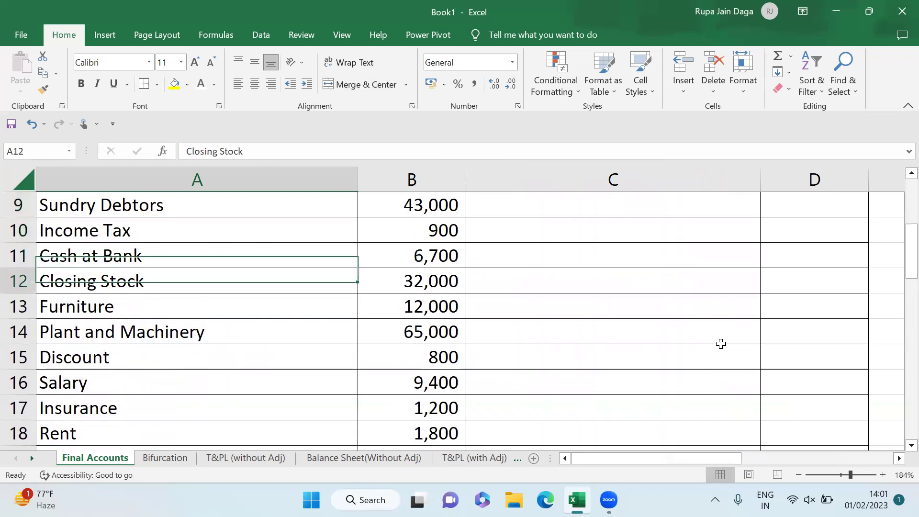
pyautogui.press('Right')
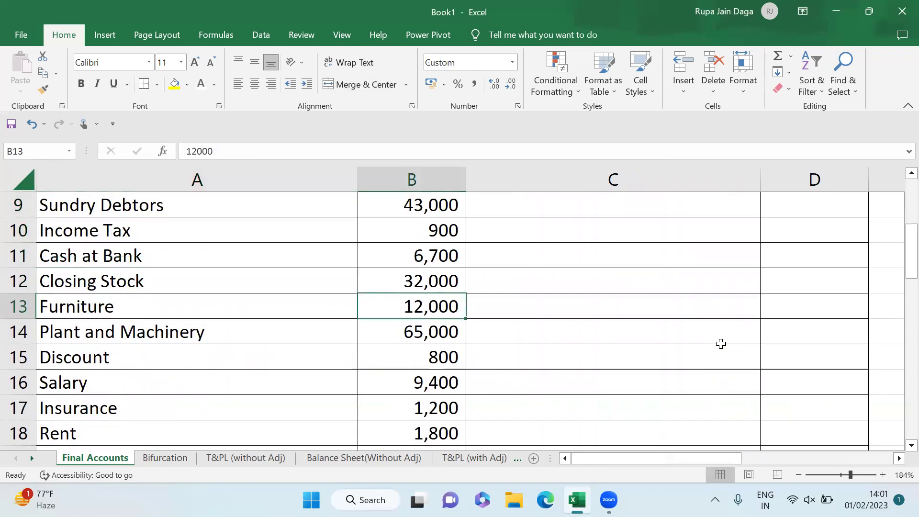
# - Go back to the Furniture depreciation journal entry and check how its debit amount is calculated
pyautogui.press('Right')
pyautogui.press('Right')
pyautogui.press('Right')
pyautogui.press('Right')
pyautogui.press('Right')
pyautogui.press('Right')
pyautogui.press('Right')
pyautogui.press('Right')
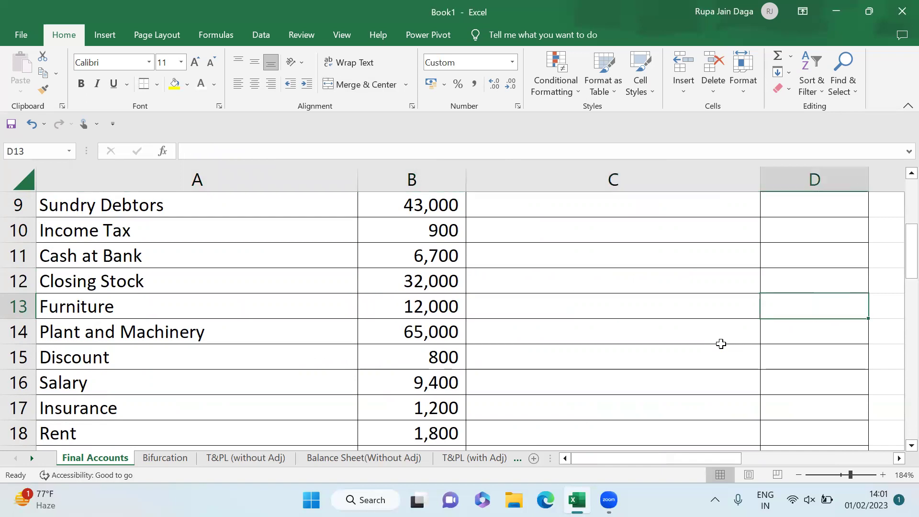
pyautogui.press('Right')
pyautogui.press('Right')
pyautogui.press('Right')
pyautogui.press('Down')
pyautogui.press('Down')
pyautogui.press('Down')
pyautogui.press('Up')
pyautogui.press('Left')
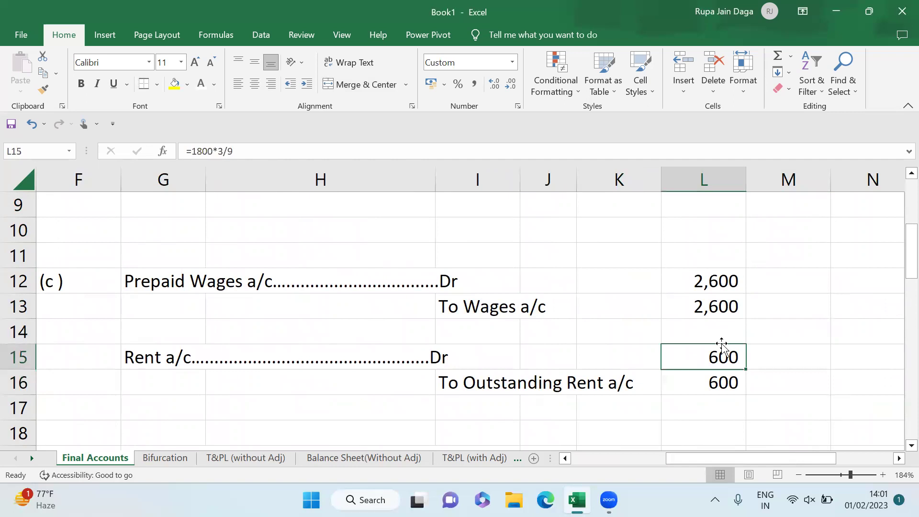
pyautogui.press('Down')
pyautogui.press('Down')
pyautogui.press('Down')
pyautogui.press('Down')
pyautogui.press('Down')
pyautogui.press('Down')
pyautogui.press('Down')
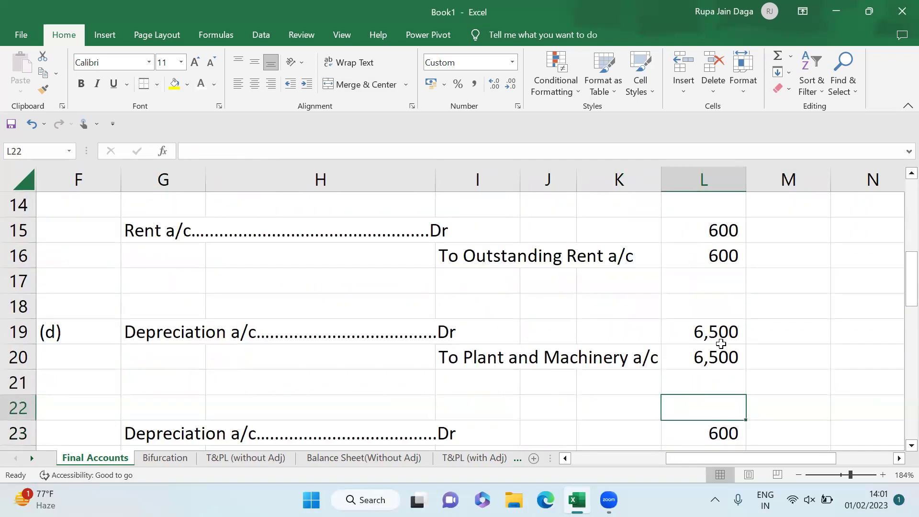
pyautogui.press('Down')
pyautogui.press('Down')
pyautogui.press('Up')
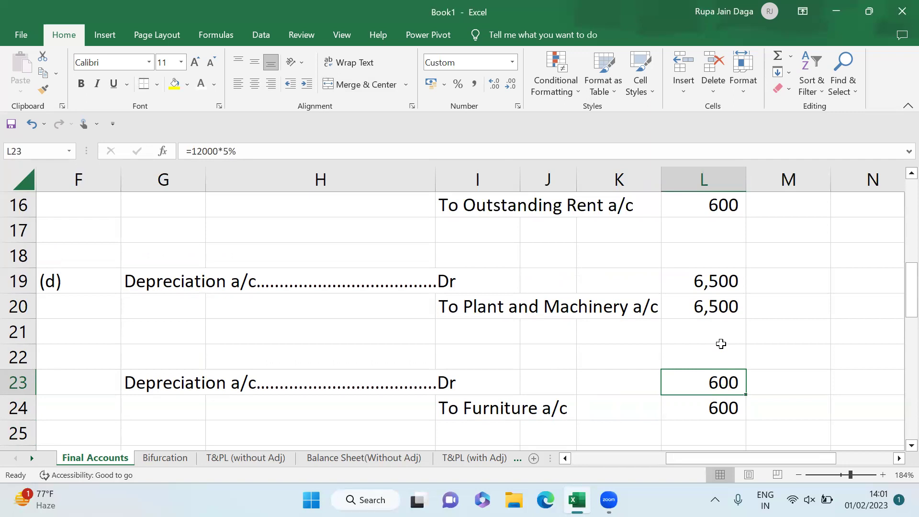
# - Examine the Plant and Machinery and Furniture amounts under To Depreciation in the T&PL (with Adj) sheet
pyautogui.click(497, 461)
pyautogui.click(263, 405)
pyautogui.press('Down')
pyautogui.press('Down')
pyautogui.press('Down')
pyautogui.press('Down')
pyautogui.press('Down')
pyautogui.press('Down')
pyautogui.press('Up')
pyautogui.press('Down')
pyautogui.press('Down')
pyautogui.press('Down')
pyautogui.press('Down')
pyautogui.press('Down')
pyautogui.press('Up')
pyautogui.press('Up')
pyautogui.press('Up')
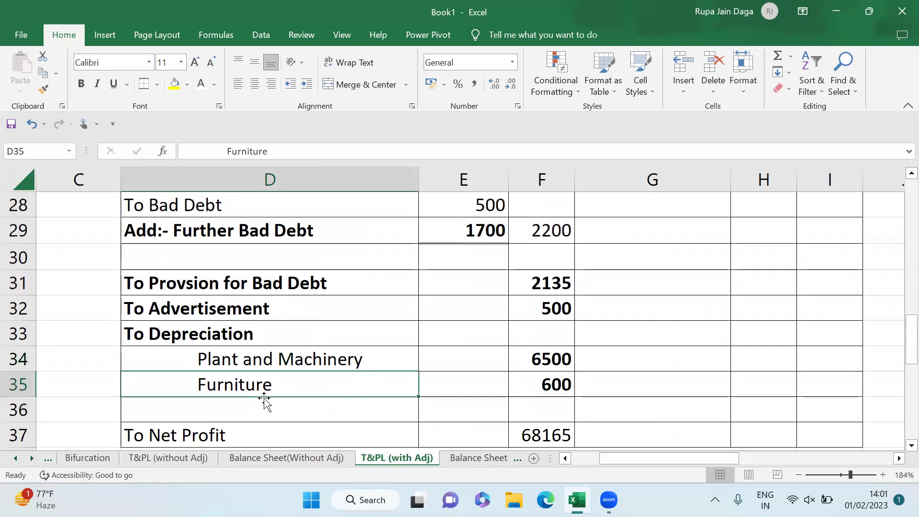
pyautogui.press('Right')
pyautogui.press('Right')
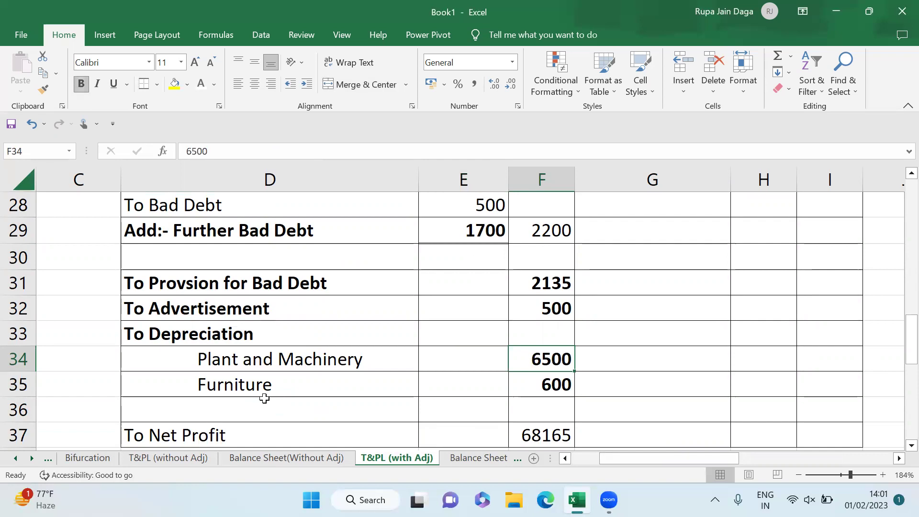
# - Examine the depreciation deducted from Plant and Machinery and Furniture on the assets side of the Balance Sheet (With Adj)
pyautogui.click(472, 461)
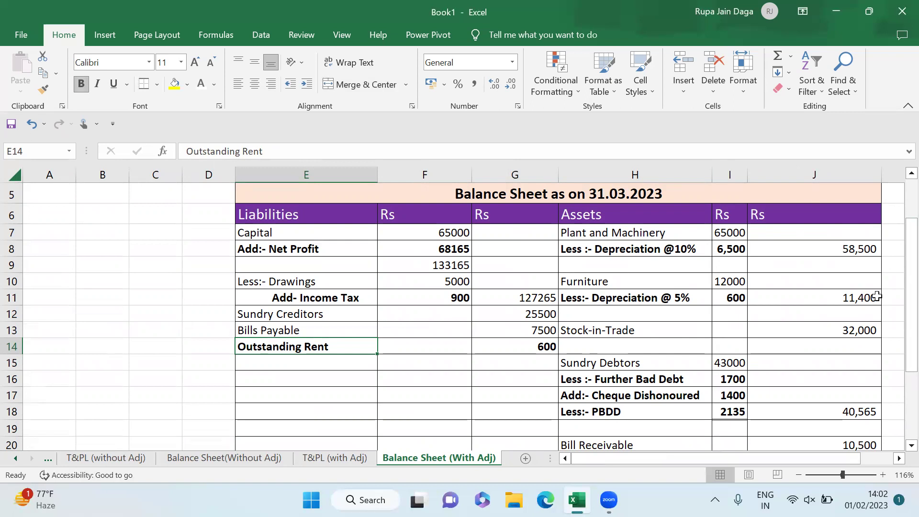
pyautogui.hotkey('ctrl', 'y')
# - Return to the adjustments list in Final Accounts and read adjustment (e) on goods worth Rs 500 used for sample
pyautogui.click(14, 458)
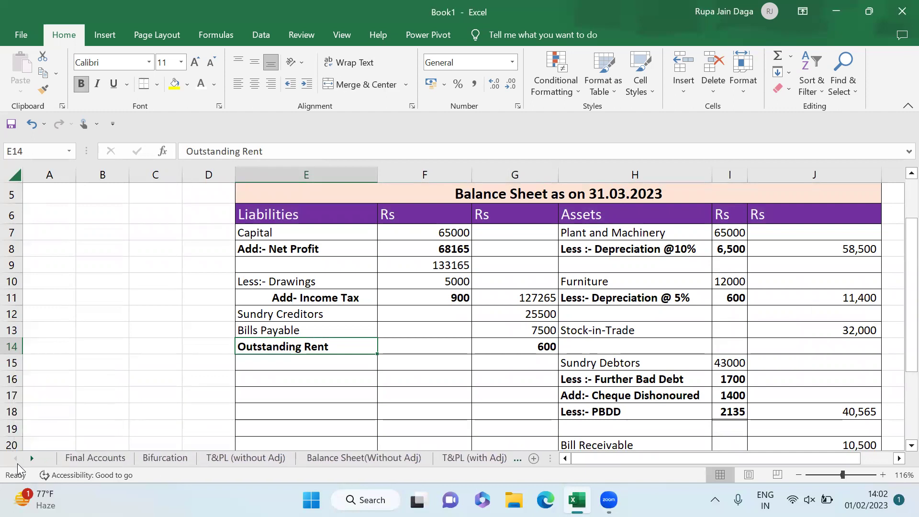
pyautogui.click(82, 459)
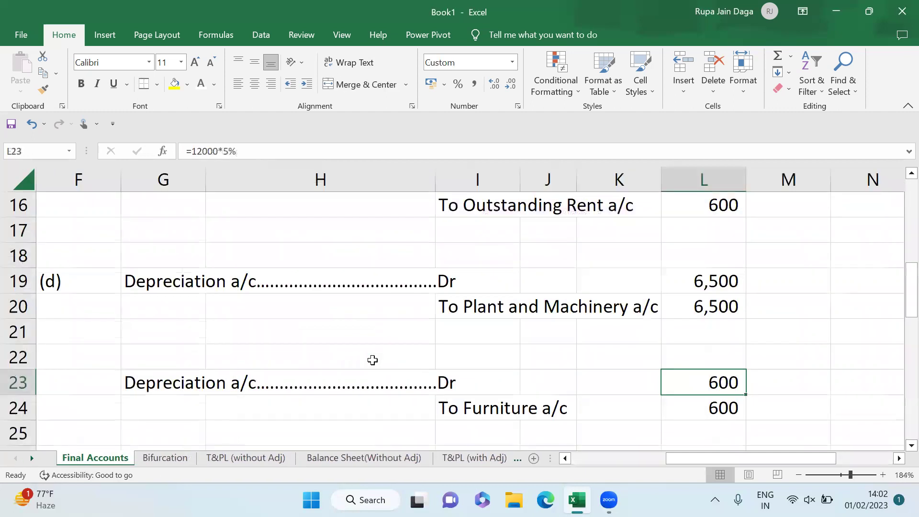
pyautogui.press('Up')
pyautogui.press('Up')
pyautogui.press('Up')
pyautogui.press('Up')
pyautogui.press('Up')
pyautogui.press('Up')
pyautogui.press('Up')
pyautogui.press('Up')
pyautogui.press('Up')
pyautogui.press('Up')
pyautogui.press('Up')
pyautogui.press('Up')
pyautogui.press('Up')
pyautogui.press('Up')
pyautogui.press('Up')
pyautogui.press('Up')
pyautogui.press('Up')
pyautogui.press('Up')
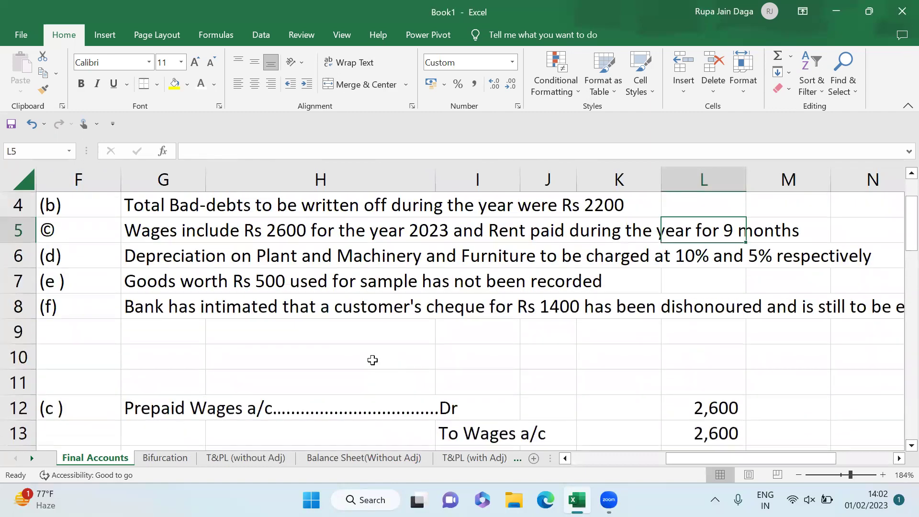
pyautogui.press('Down')
pyautogui.press('Down')
pyautogui.press('Left')
pyautogui.press('Left')
pyautogui.press('Left')
pyautogui.press('Left')
pyautogui.press('Left')
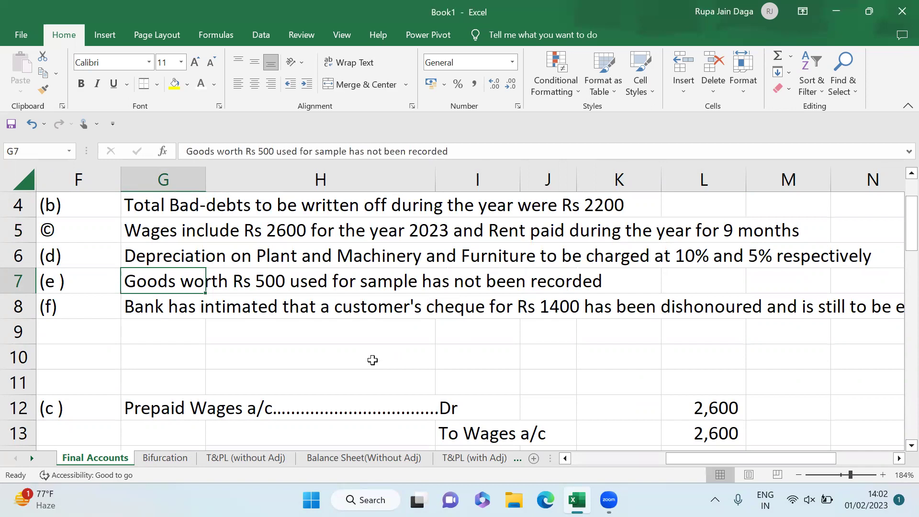
pyautogui.press('Up')
pyautogui.press('Down')
pyautogui.press('Down')
pyautogui.press('Up')
pyautogui.press('Down')
pyautogui.press('Down')
pyautogui.press('Up')
pyautogui.press('Up')
# - Examine the adjustment (e) journal entry, which debits Advertisement a/c and credits Purchases a/c
pyautogui.press('Down')
pyautogui.press('Down')
pyautogui.press('Down')
pyautogui.press('Down')
pyautogui.press('Down')
pyautogui.press('Down')
pyautogui.press('Down')
pyautogui.press('Down')
pyautogui.press('Down')
pyautogui.press('Down')
pyautogui.press('Down')
pyautogui.press('Down')
pyautogui.press('Down')
pyautogui.press('Down')
pyautogui.press('Down')
pyautogui.press('Down')
pyautogui.press('Down')
pyautogui.press('Down')
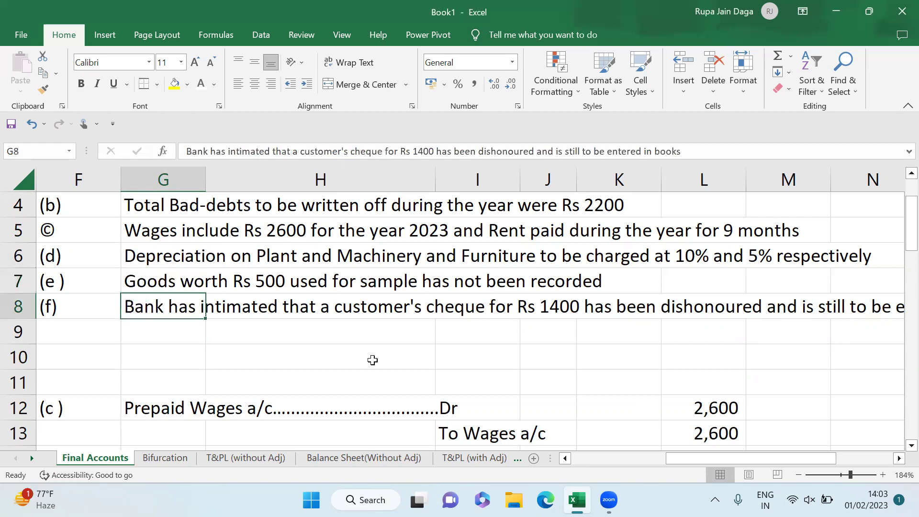
pyautogui.scroll(-1, 372, 361)
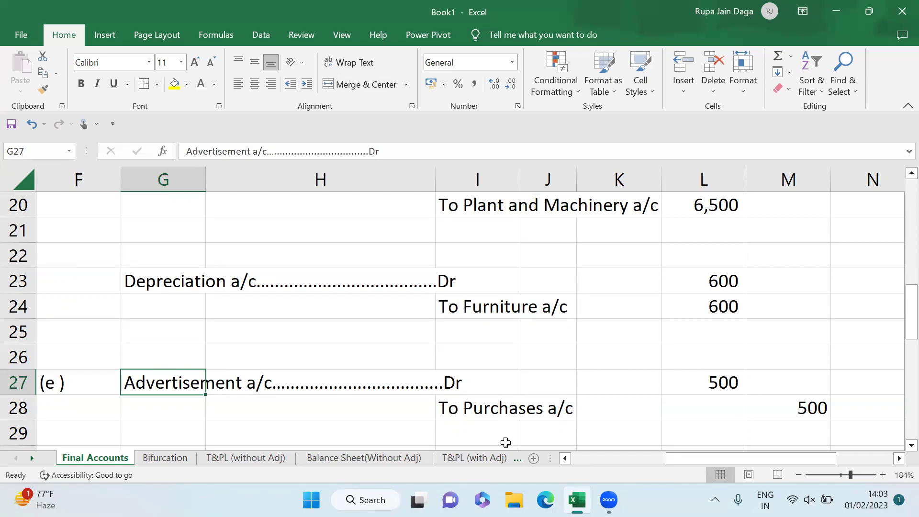
# - Find the Goods used for Free Sample deduction under Purchases in the T&PL (with Adj) sheet
pyautogui.click(487, 458)
pyautogui.press('Up')
pyautogui.press('Up')
pyautogui.press('Up')
pyautogui.press('Up')
pyautogui.press('Up')
pyautogui.press('Up')
pyautogui.press('Up')
pyautogui.press('Up')
pyautogui.press('Up')
pyautogui.press('Up')
pyautogui.press('Up')
pyautogui.press('Up')
pyautogui.press('Up')
pyautogui.press('Up')
pyautogui.press('Up')
pyautogui.press('Up')
pyautogui.press('Up')
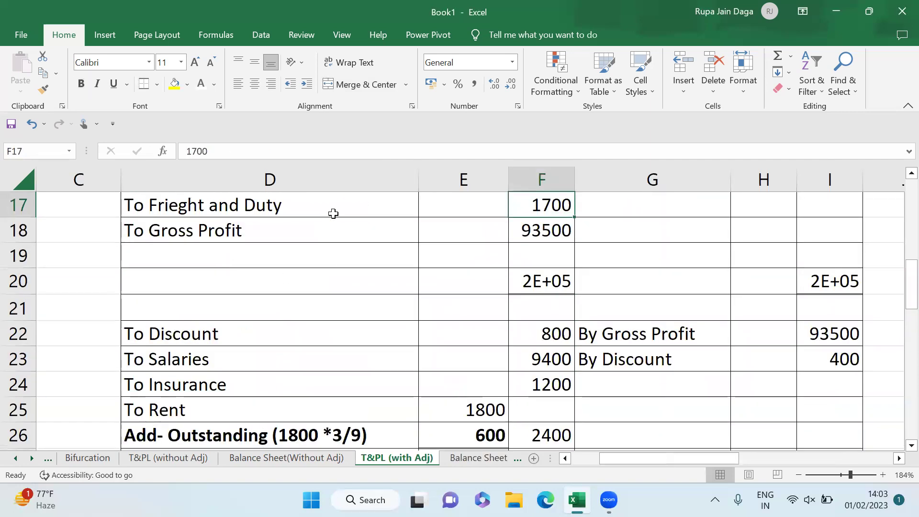
pyautogui.press('Up')
pyautogui.press('Up')
pyautogui.press('Up')
pyautogui.press('Up')
pyautogui.press('Up')
pyautogui.press('Up')
pyautogui.press('Up')
pyautogui.press('Up')
pyautogui.press('Up')
pyautogui.press('Up')
pyautogui.press('Up')
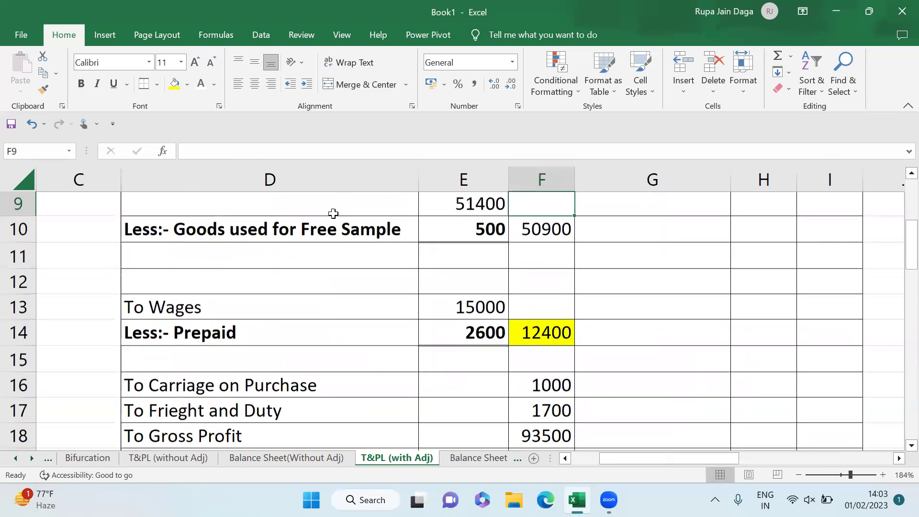
pyautogui.press('Down')
pyautogui.press('Down')
pyautogui.press('Down')
pyautogui.press('Down')
pyautogui.press('Left')
pyautogui.press('Left')
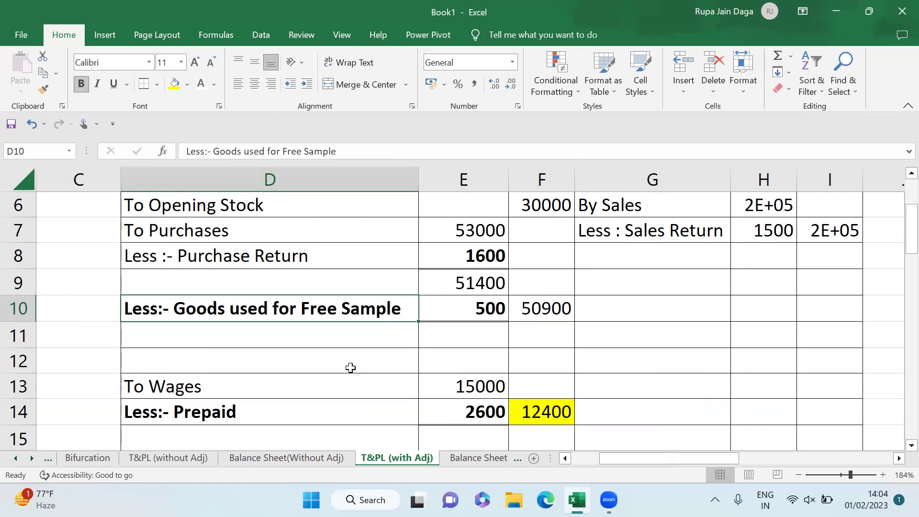
# - Highlight the Goods used for Free Sample amount in cell E10 with a yellow fill
pyautogui.moveTo(536, 298); pyautogui.dragTo(478, 309)
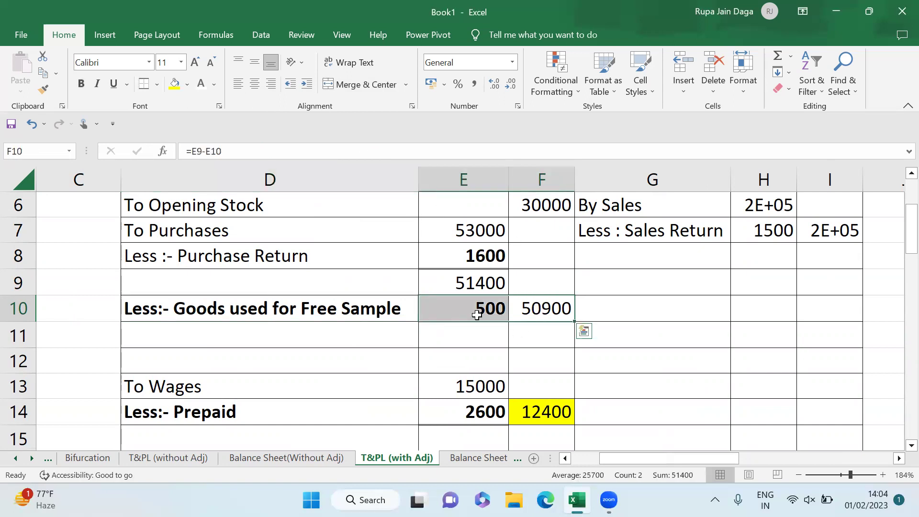
pyautogui.click(478, 309)
pyautogui.click(174, 84)
# - Highlight the Advertisement amount in cell F32 of the T&PL (with Adj) sheet with a yellow fill
pyautogui.press('Down')
pyautogui.press('Down')
pyautogui.press('Down')
pyautogui.press('Down')
pyautogui.press('Down')
pyautogui.press('Down')
pyautogui.press('Down')
pyautogui.press('Down')
pyautogui.press('Down')
pyautogui.press('Down')
pyautogui.press('Down')
pyautogui.press('Down')
pyautogui.press('Down')
pyautogui.press('Down')
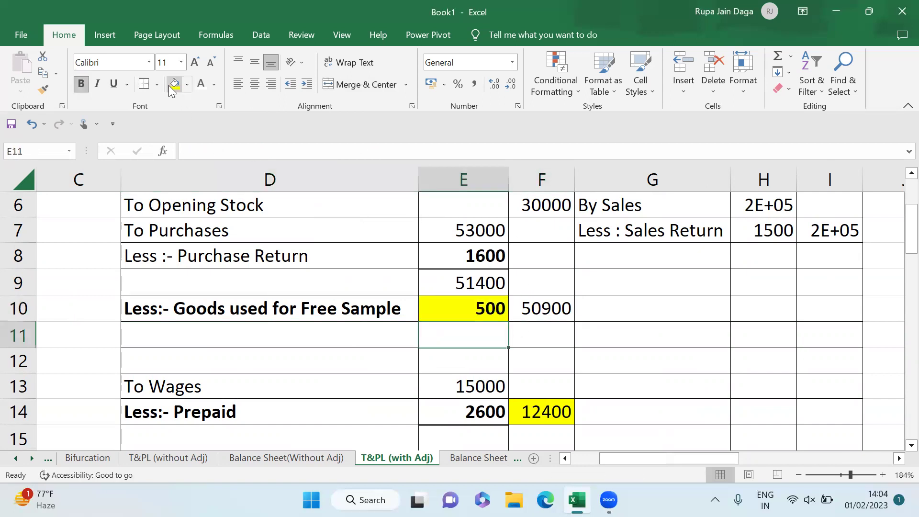
pyautogui.press('Down')
pyautogui.press('Down')
pyautogui.press('Down')
pyautogui.press('Down')
pyautogui.press('Down')
pyautogui.press('Down')
pyautogui.press('Down')
pyautogui.press('Down')
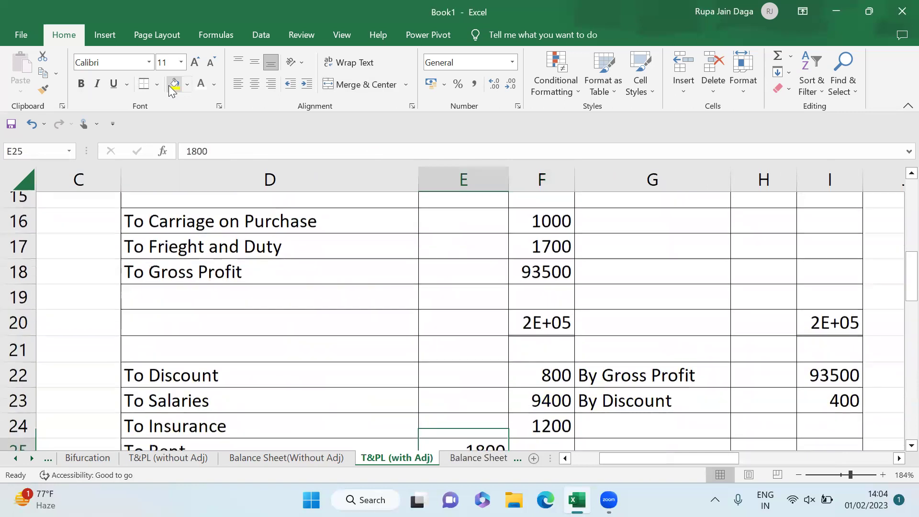
pyautogui.press('Down')
pyautogui.press('Down')
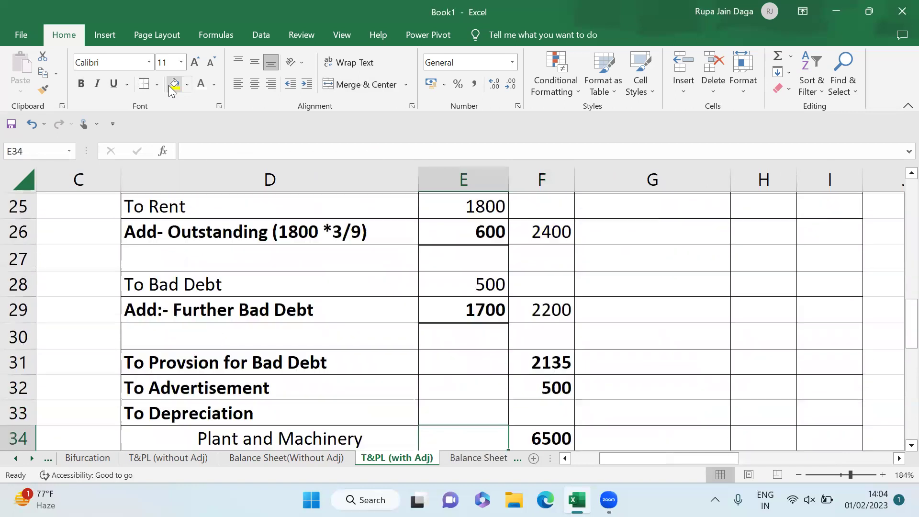
pyautogui.press('Up')
pyautogui.press('Up')
pyautogui.press('Right')
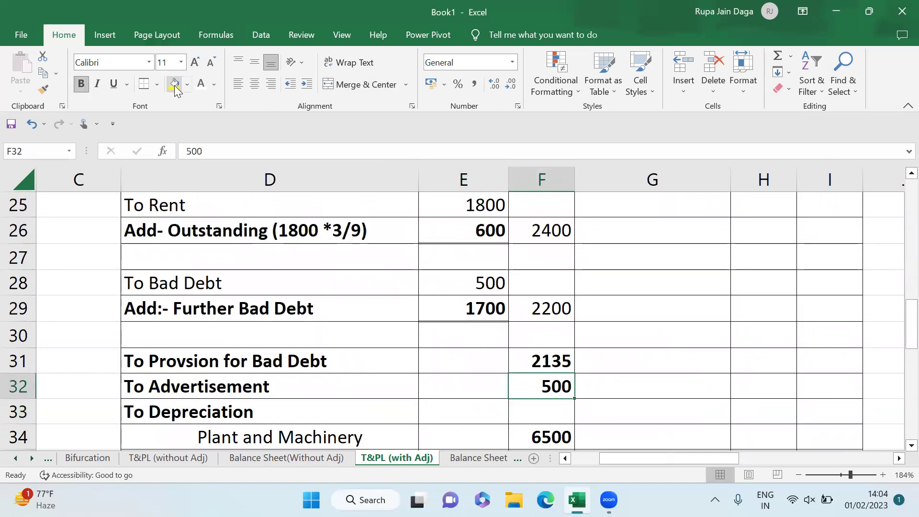
pyautogui.click(175, 87)
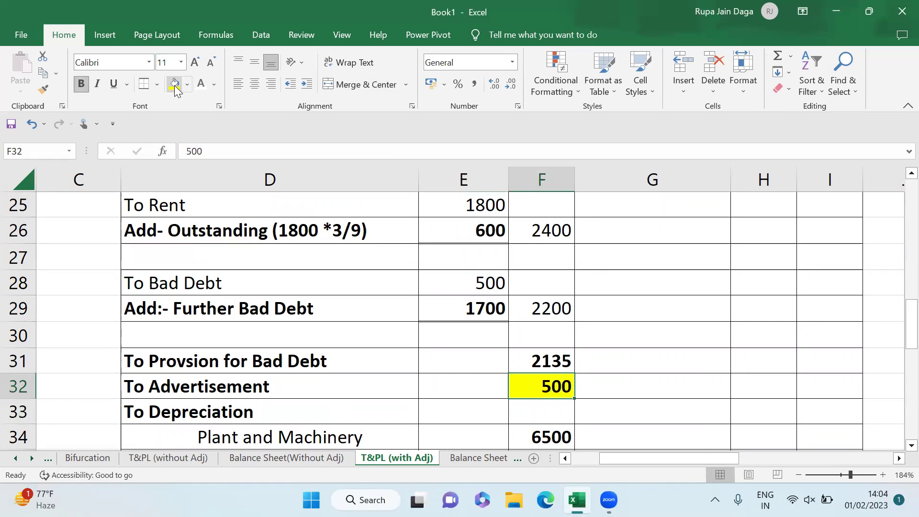
# - Review the Goods used for Free Sample deduction under Purchases alongside the other trading account entries
pyautogui.click(843, 474)
pyautogui.press('Up')
pyautogui.press('Up')
pyautogui.press('Up')
pyautogui.press('Up')
pyautogui.press('Up')
pyautogui.press('Up')
pyautogui.press('Up')
pyautogui.press('Up')
pyautogui.press('Up')
pyautogui.press('Up')
pyautogui.press('Up')
pyautogui.press('Up')
pyautogui.press('Up')
pyautogui.press('Up')
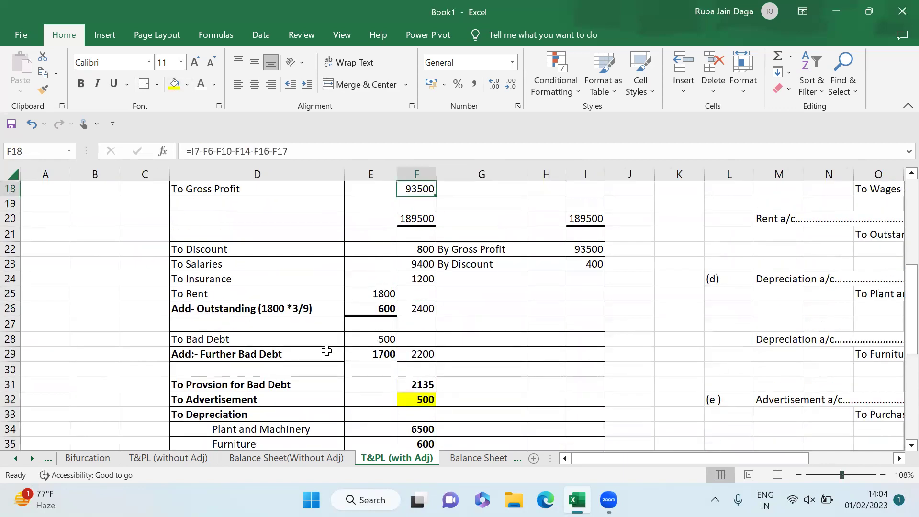
pyautogui.press('Up')
pyautogui.press('Up')
pyautogui.press('Up')
pyautogui.press('Up')
pyautogui.press('Up')
pyautogui.press('Up')
pyautogui.press('Up')
pyautogui.press('Up')
pyautogui.press('Up')
pyautogui.press('Up')
pyautogui.press('Up')
pyautogui.press('Up')
pyautogui.press('Up')
pyautogui.press('Up')
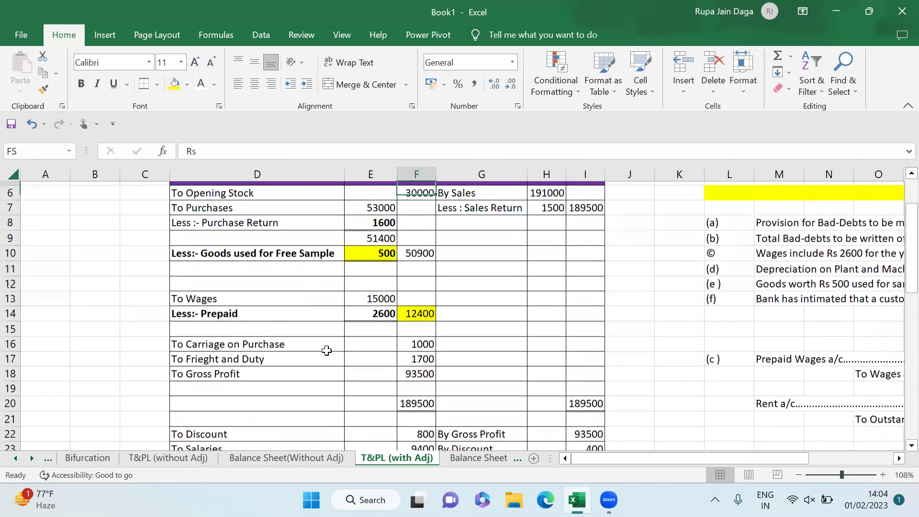
pyautogui.press('Down')
pyautogui.press('Down')
pyautogui.press('Down')
pyautogui.press('Down')
pyautogui.press('Down')
pyautogui.press('Down')
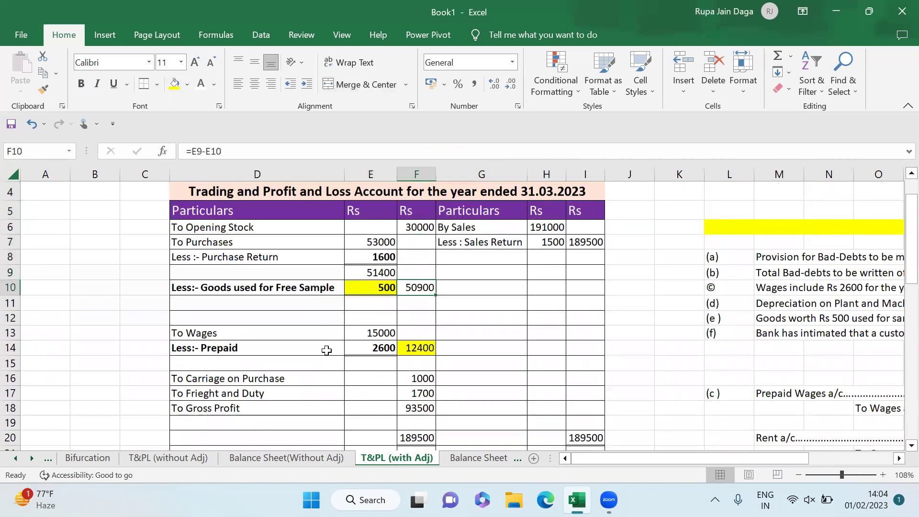
pyautogui.press('Left')
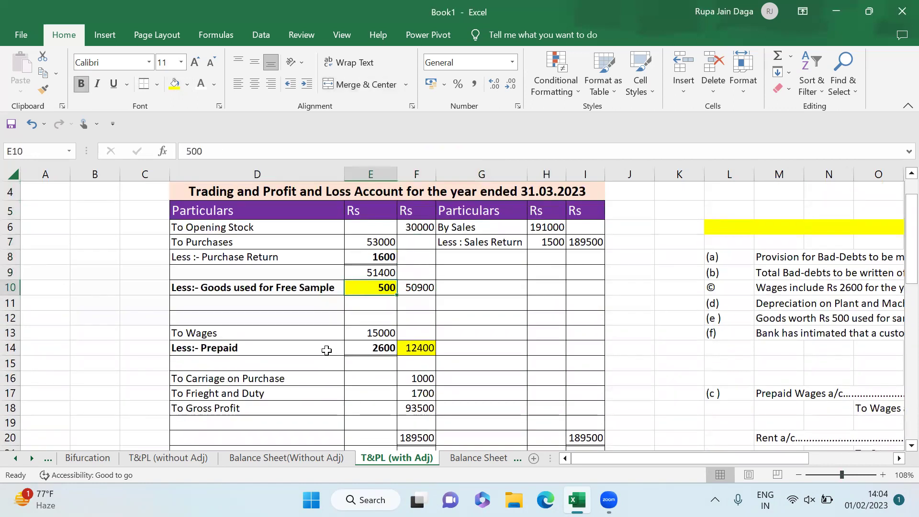
pyautogui.click(846, 475)
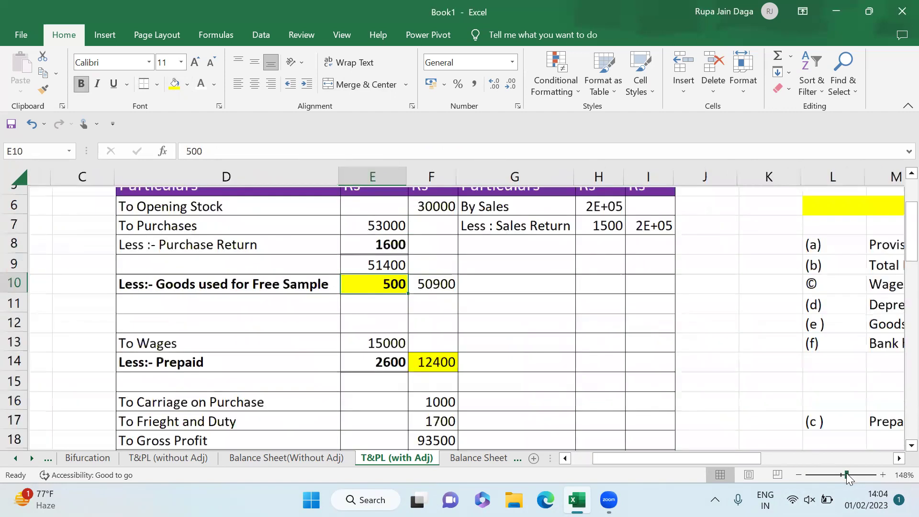
# - Return to the adjustments list in Final Accounts and locate adjustment (f) in row 8
pyautogui.click(15, 459)
pyautogui.click(112, 458)
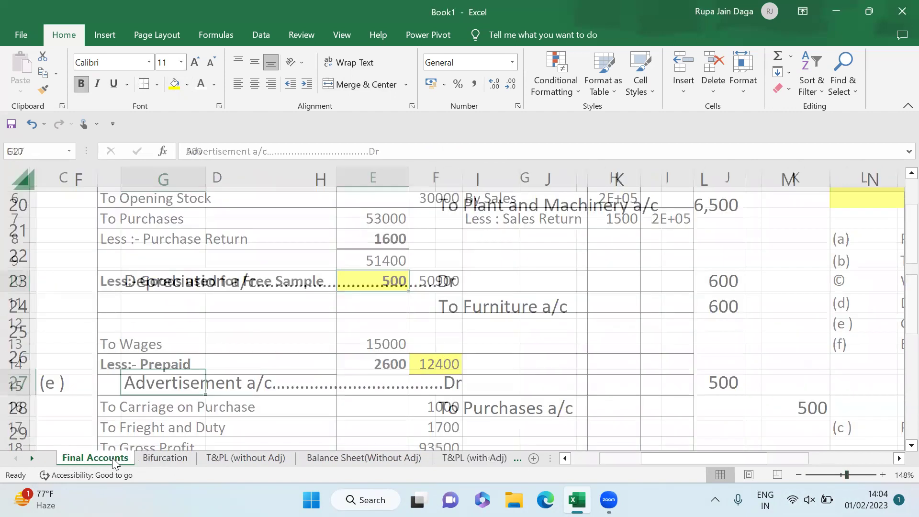
pyautogui.press('Up')
pyautogui.press('Up')
pyautogui.press('Up')
pyautogui.press('Up')
pyautogui.press('Up')
pyautogui.press('Up')
pyautogui.press('Up')
pyautogui.press('Up')
pyautogui.press('Up')
pyautogui.press('Up')
pyautogui.press('Up')
pyautogui.press('Up')
pyautogui.press('Up')
pyautogui.press('Up')
pyautogui.press('Up')
pyautogui.press('Up')
pyautogui.press('Up')
pyautogui.press('Up')
pyautogui.press('Up')
pyautogui.press('Up')
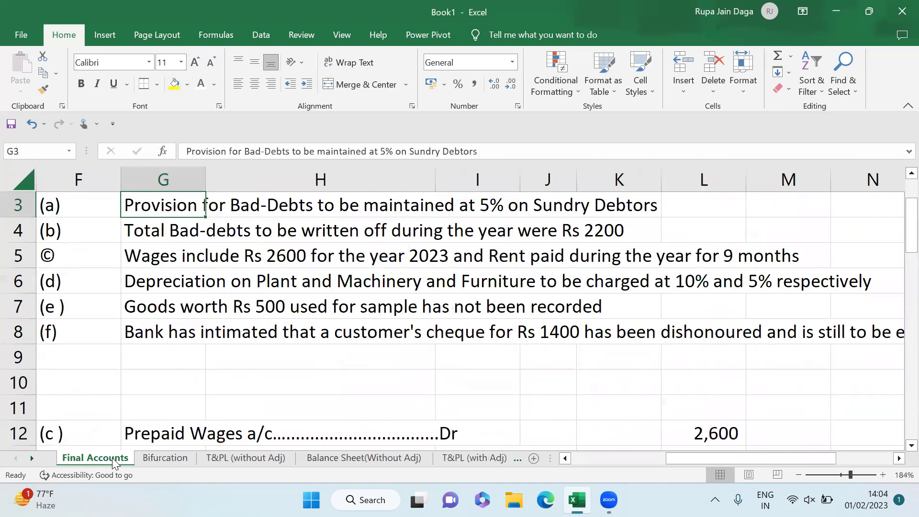
pyautogui.press('Down')
pyautogui.press('Down')
pyautogui.press('Down')
pyautogui.press('Down')
pyautogui.press('Down')
pyautogui.press('Down')
pyautogui.press('Down')
pyautogui.press('Up')
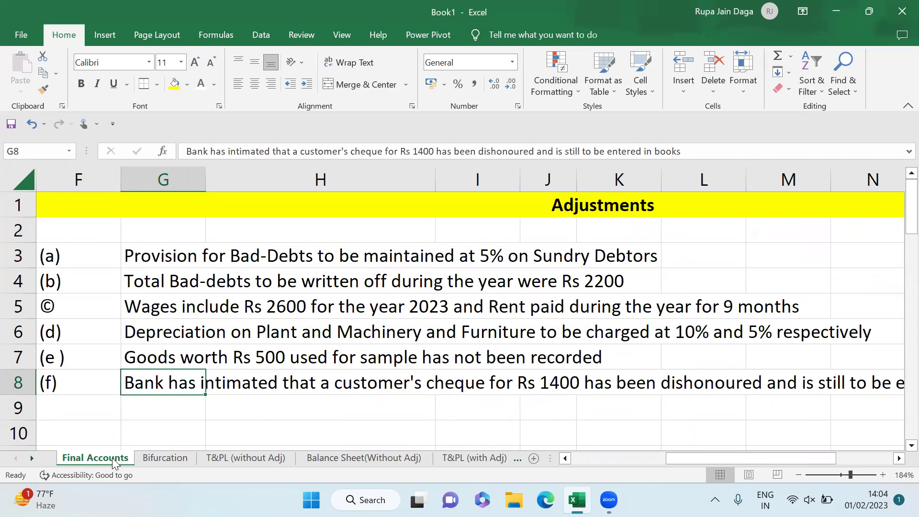
# - Read the full text of adjustment (f) on the dishonoured customer's cheque for Rs 1400
pyautogui.press('Right')
pyautogui.press('Right')
pyautogui.press('Right')
pyautogui.press('Right')
pyautogui.press('Right')
pyautogui.press('Right')
pyautogui.press('Right')
pyautogui.press('Right')
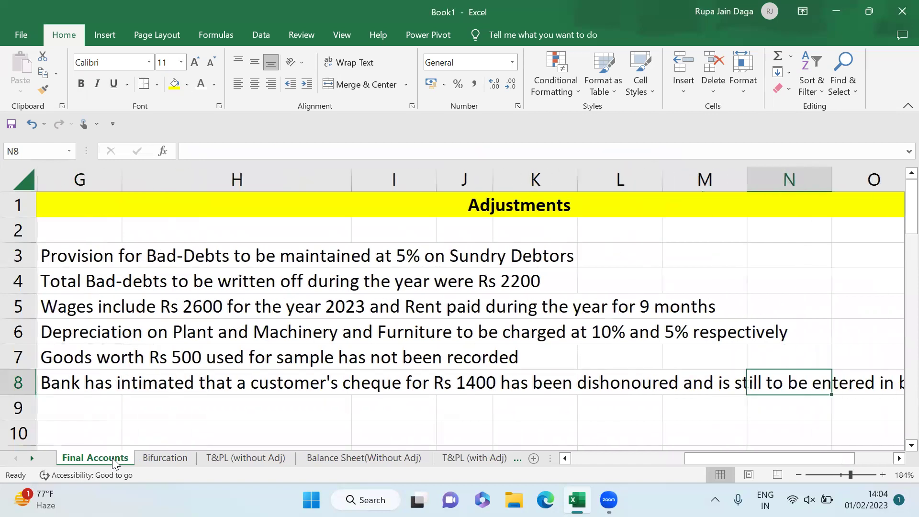
pyautogui.press('Left')
pyautogui.press('Left')
pyautogui.press('Left')
pyautogui.press('Left')
pyautogui.press('Left')
pyautogui.press('Left')
pyautogui.press('Left')
pyautogui.press('Left')
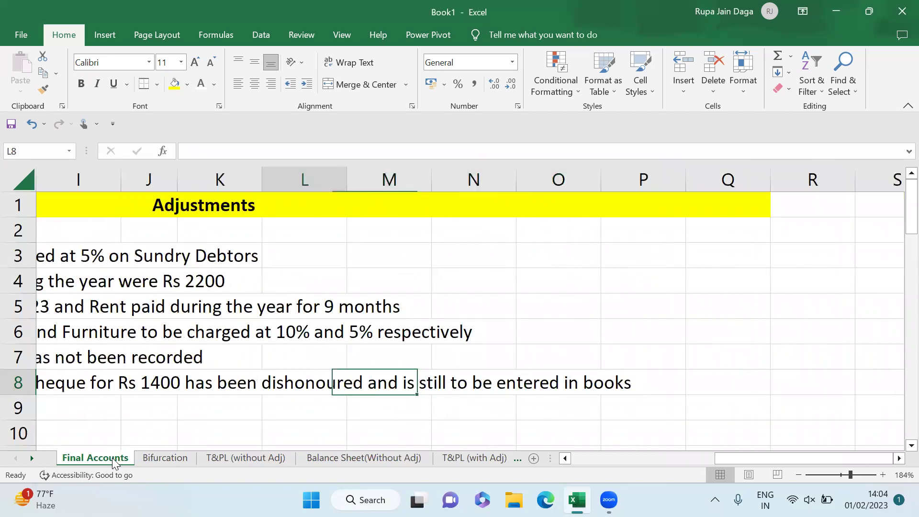
pyautogui.press('Left')
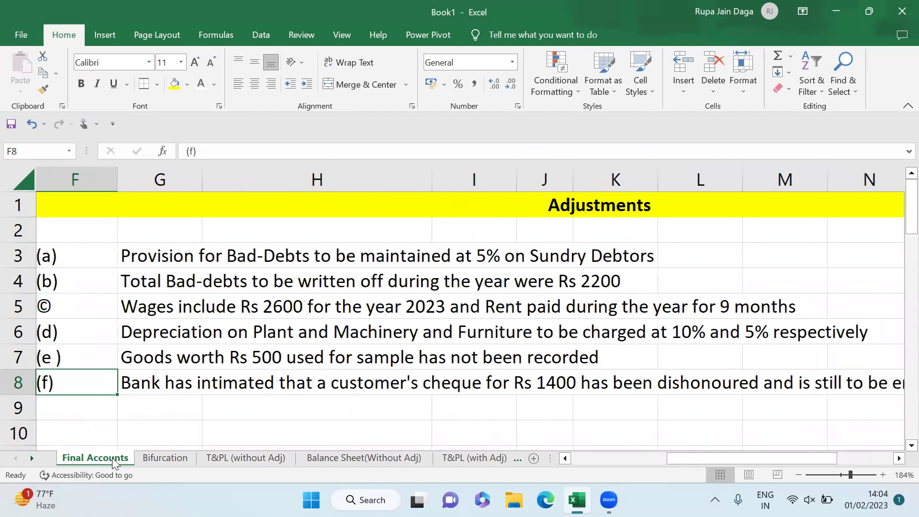
pyautogui.press('Right')
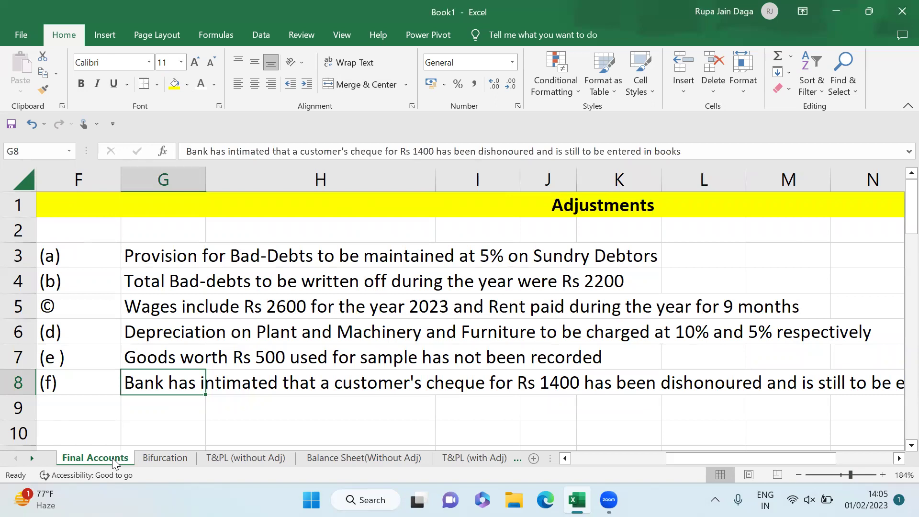
# - Find the journal entry for adjustment (f) below the other adjustment entries in Final Accounts
pyautogui.press('Down')
pyautogui.press('Down')
pyautogui.press('Down')
pyautogui.press('Down')
pyautogui.press('Down')
pyautogui.press('Down')
pyautogui.press('Down')
pyautogui.press('Down')
pyautogui.press('Down')
pyautogui.press('Down')
pyautogui.press('Down')
pyautogui.press('Down')
pyautogui.press('Down')
pyautogui.press('Down')
pyautogui.press('Down')
pyautogui.press('Down')
pyautogui.press('Down')
pyautogui.press('Down')
pyautogui.press('Down')
pyautogui.press('Down')
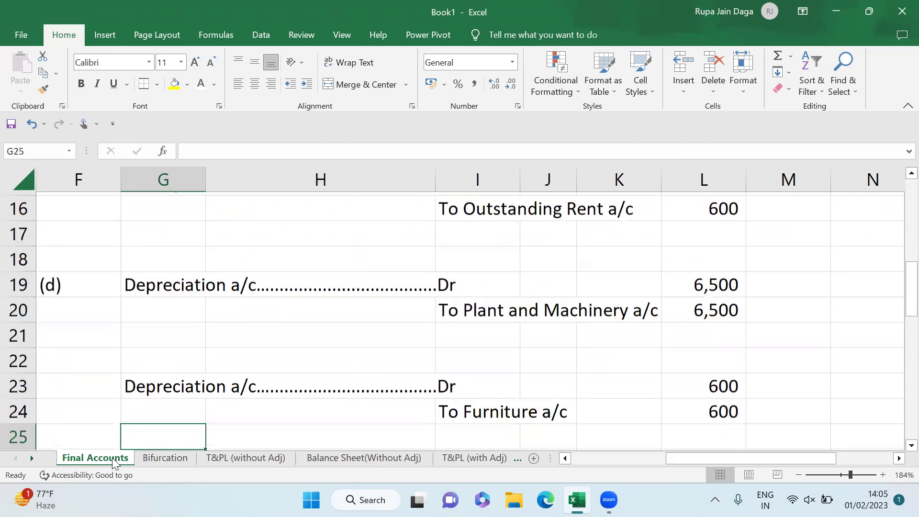
pyautogui.press('Down')
pyautogui.press('Down')
pyautogui.press('Down')
pyautogui.press('Down')
pyautogui.press('Down')
pyautogui.press('Down')
pyautogui.press('Down')
pyautogui.press('Down')
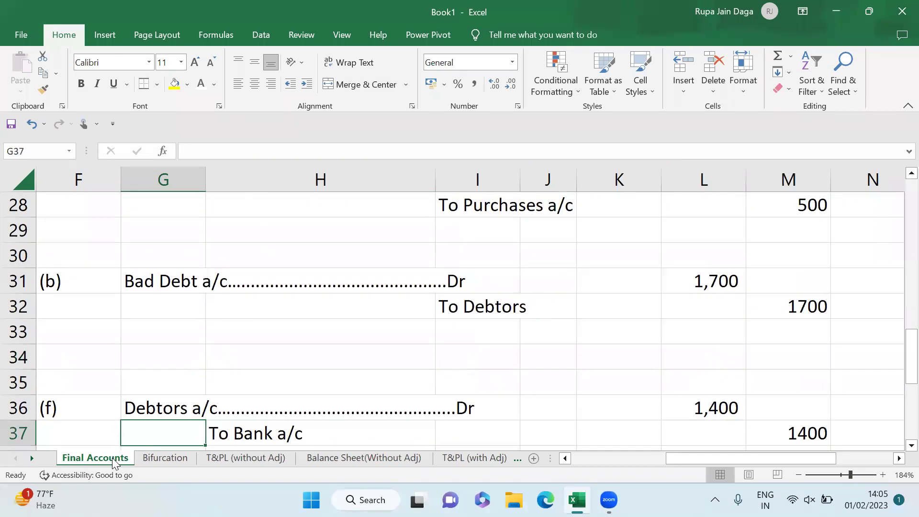
pyautogui.press('Up')
pyautogui.press('Up')
pyautogui.press('Up')
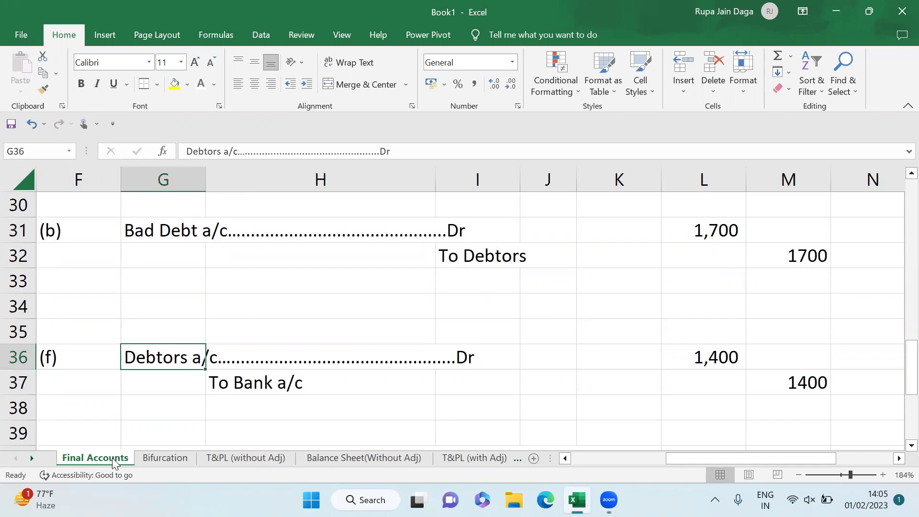
# - Examine the adjustment (f) entry's Debtors debit and Bank credit, and the Debtors balance before Provision working below it
pyautogui.press('Right')
pyautogui.press('Right')
pyautogui.press('Down')
pyautogui.press('Down')
pyautogui.press('Down')
pyautogui.press('Down')
pyautogui.press('Down')
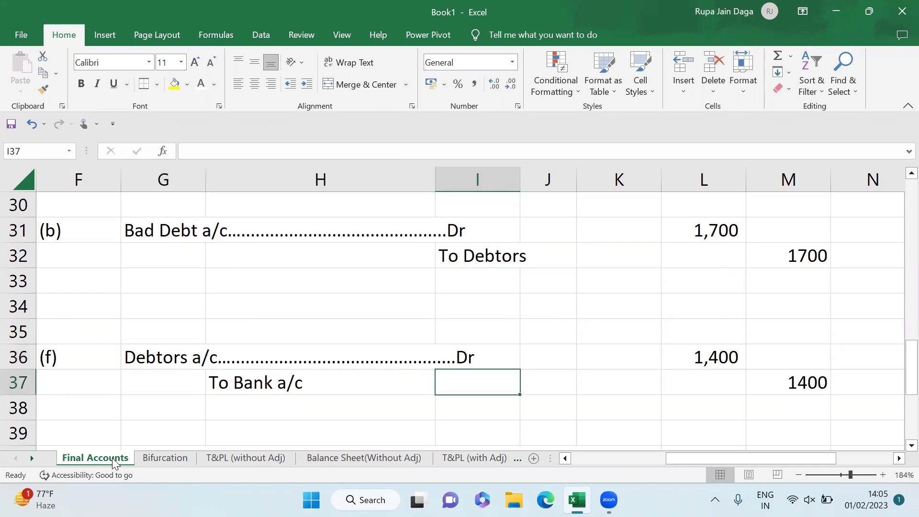
pyautogui.press('Up')
pyautogui.press('Up')
pyautogui.press('Up')
pyautogui.press('Up')
pyautogui.press('Up')
pyautogui.press('Up')
pyautogui.press('Up')
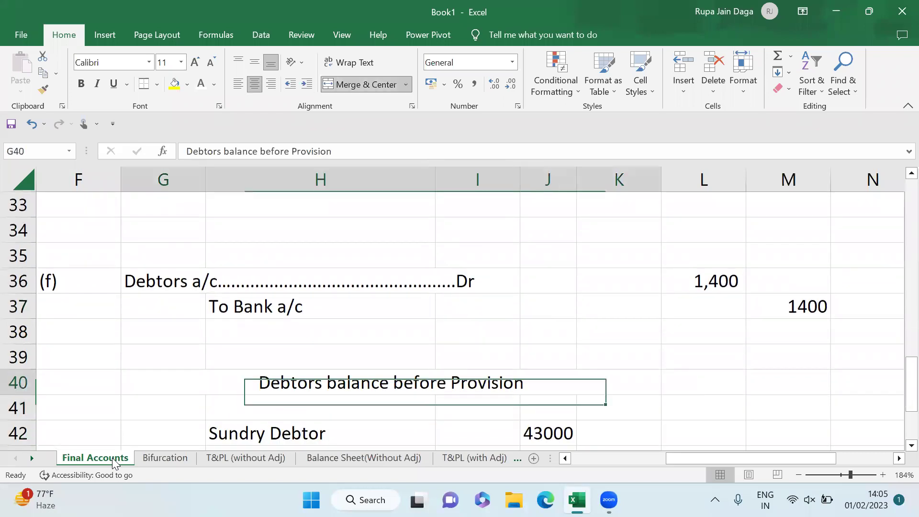
# - Check the debit and credit amounts of the dishonoured cheque entry (f) in Final Accounts
pyautogui.press('Down')
pyautogui.press('Down')
pyautogui.press('Down')
pyautogui.press('Right')
pyautogui.press('Right')
pyautogui.press('Right')
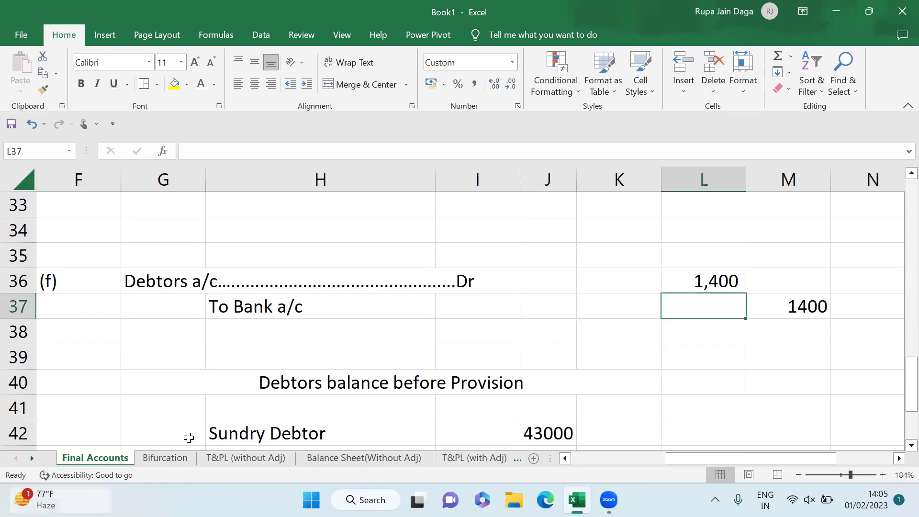
# - Open the Balance Sheet (With Adj) sheet and locate the Sundry Debtors amount among the assets
pyautogui.click(517, 458)
pyautogui.click(516, 458)
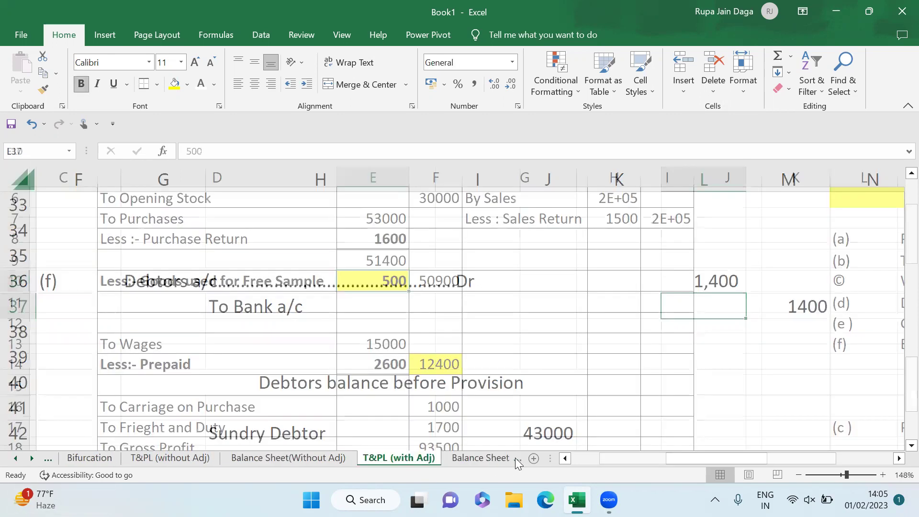
pyautogui.click(517, 458)
pyautogui.press('Down')
pyautogui.press('Right')
pyautogui.press('Right')
pyautogui.press('Right')
pyautogui.press('Right')
pyautogui.press('Right')
pyautogui.press('Right')
pyautogui.press('Right')
pyautogui.press('Right')
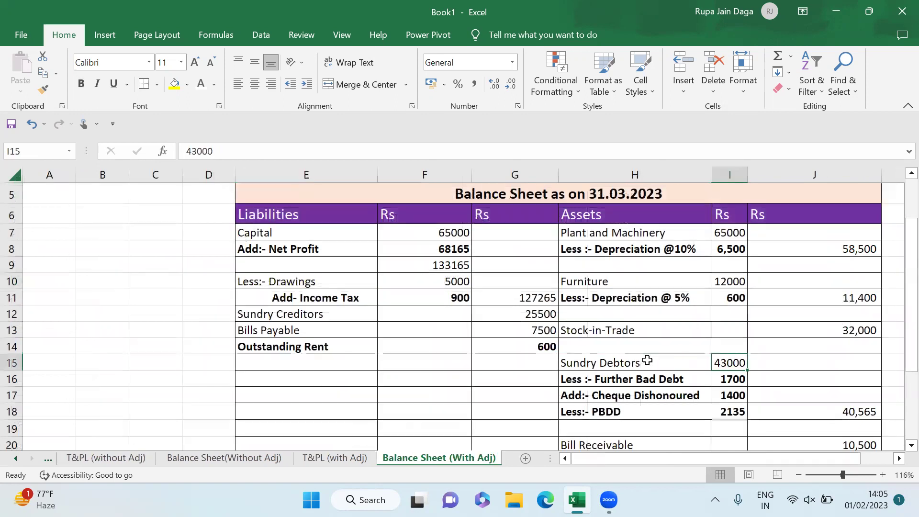
# - Highlight the "Add:- Cheque Dishonoured" label and its amount under Sundry Debtors in yellow
pyautogui.press('Down')
pyautogui.press('Down')
pyautogui.press('Left')
pyautogui.press('Left')
pyautogui.press('Left')
pyautogui.press('Left')
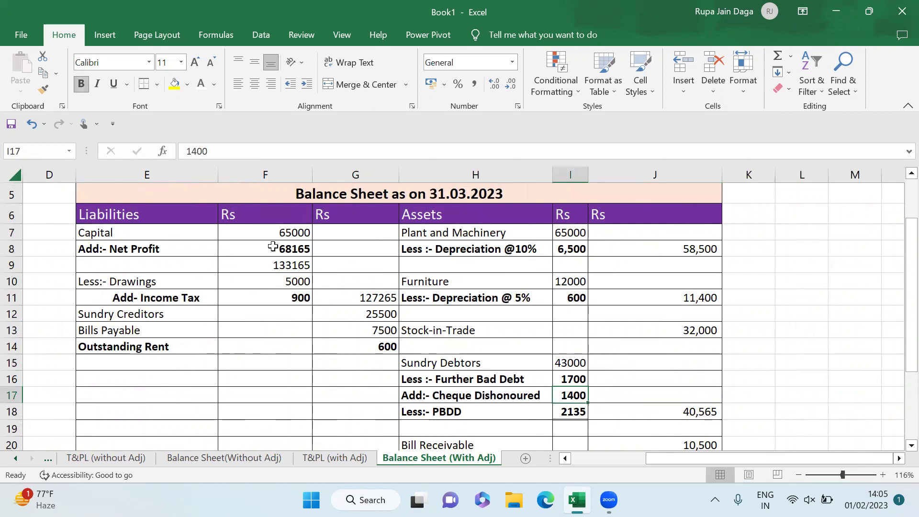
pyautogui.click(175, 84)
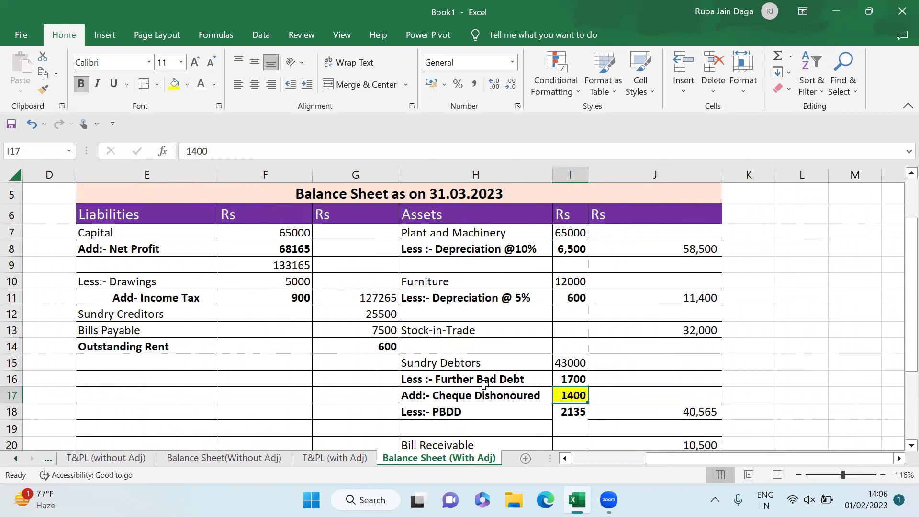
pyautogui.moveTo(465, 395); pyautogui.dragTo(571, 396)
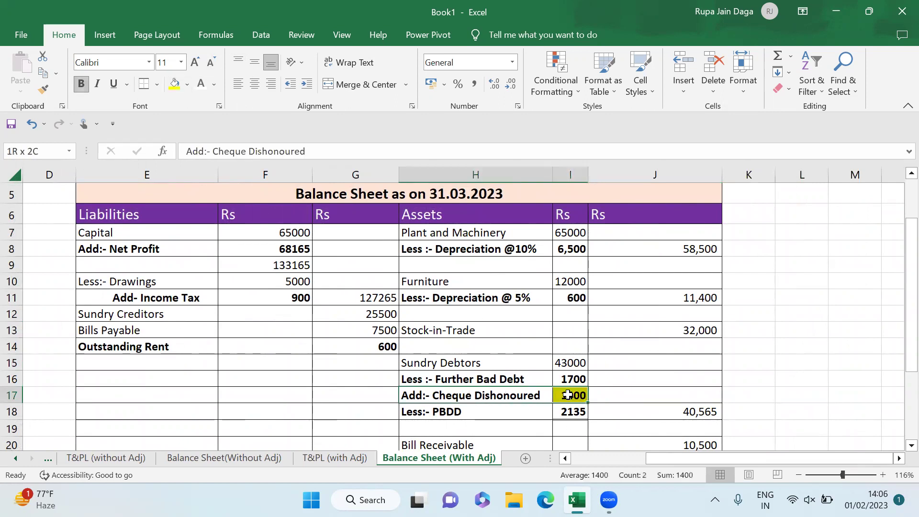
pyautogui.click(175, 85)
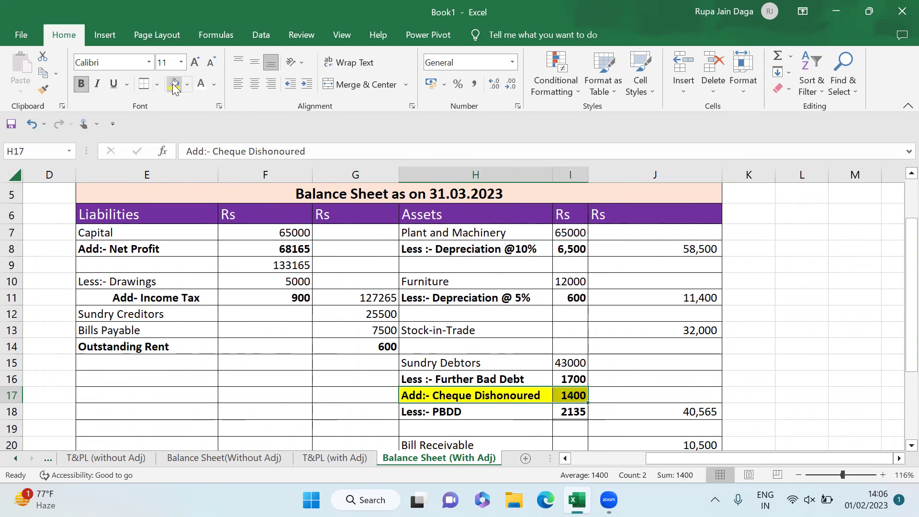
# - Highlight the "Less:- Cheque Dishonoured" label and its amount under Cash at Bank in yellow
pyautogui.press('Down')
pyautogui.press('Down')
pyautogui.press('Down')
pyautogui.press('Down')
pyautogui.press('Down')
pyautogui.press('Down')
pyautogui.press('Down')
pyautogui.press('Down')
pyautogui.press('Down')
pyautogui.press('Down')
pyautogui.press('Down')
pyautogui.press('Down')
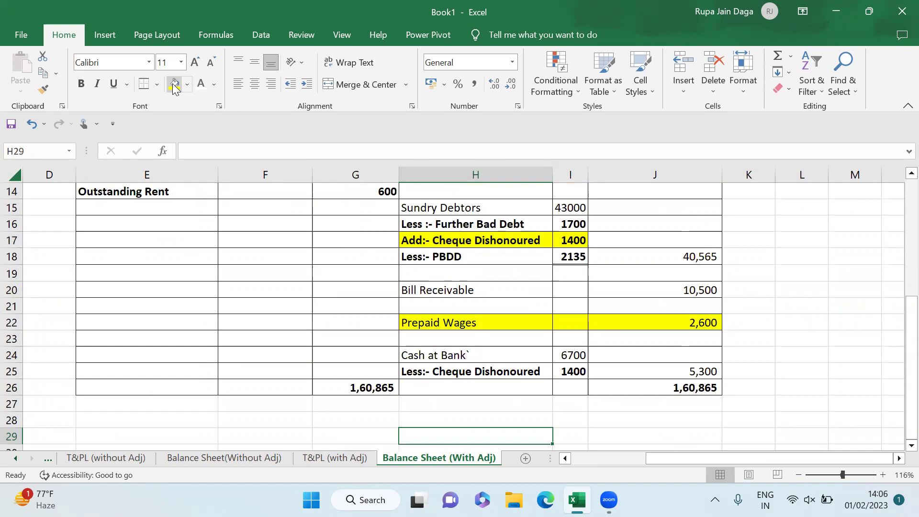
pyautogui.click(450, 374)
pyautogui.moveTo(523, 368); pyautogui.dragTo(587, 379)
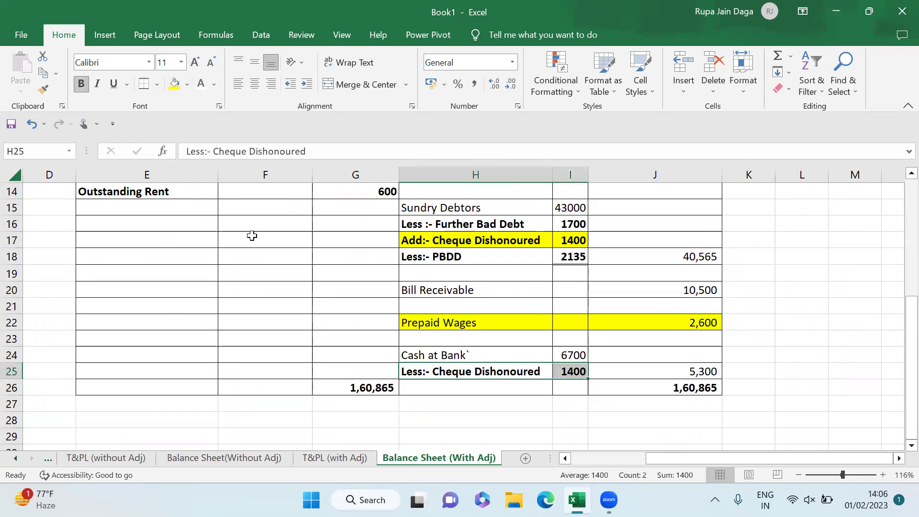
pyautogui.click(174, 85)
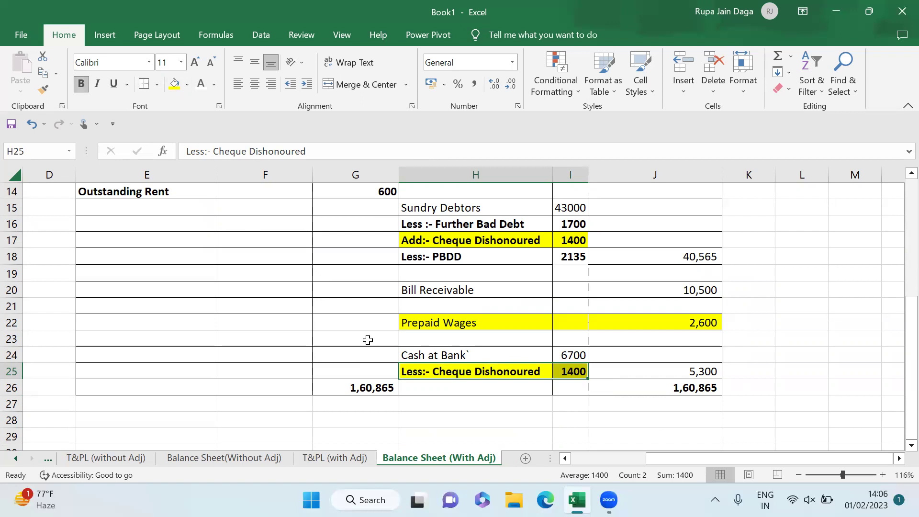
pyautogui.click(476, 403)
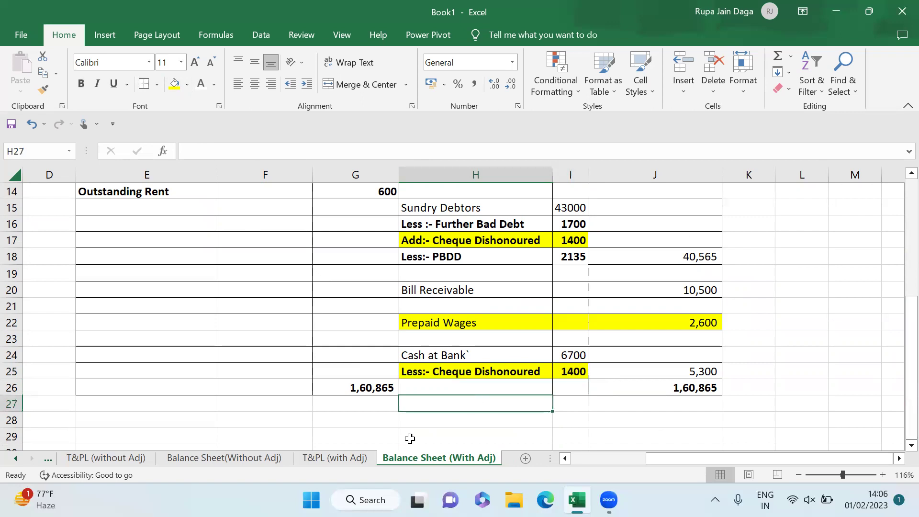
# - Return to the Final Accounts sheet and go back up to the list of adjustments
pyautogui.click(12, 459)
pyautogui.click(13, 460)
pyautogui.click(111, 458)
pyautogui.press('Up')
pyautogui.press('Up')
pyautogui.press('Up')
pyautogui.press('Up')
pyautogui.press('Up')
pyautogui.press('Up')
pyautogui.press('Up')
pyautogui.press('Up')
pyautogui.press('Up')
pyautogui.press('Up')
pyautogui.press('Up')
pyautogui.press('Up')
pyautogui.press('Up')
pyautogui.press('Up')
pyautogui.press('Up')
pyautogui.press('Up')
pyautogui.press('Up')
pyautogui.press('Up')
pyautogui.press('Up')
pyautogui.press('Up')
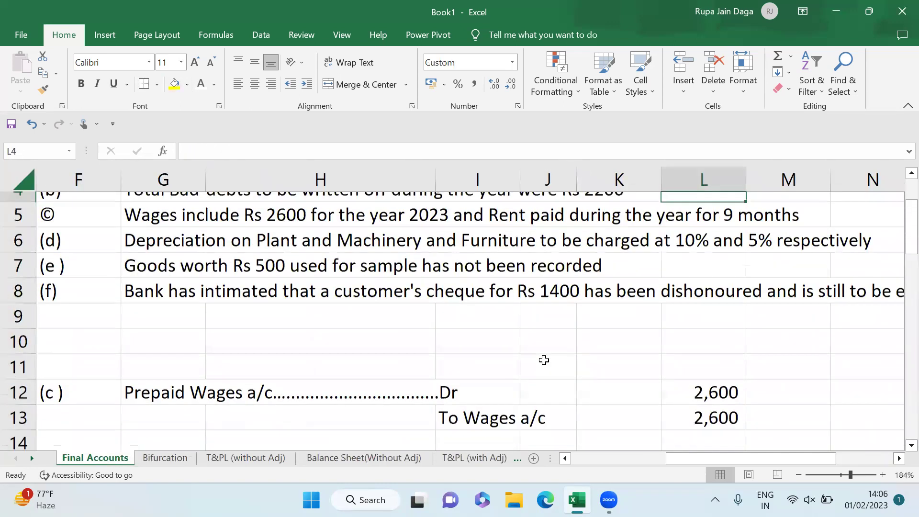
pyautogui.press('Up')
pyautogui.press('Up')
pyautogui.press('Up')
# - Read adjustment (b) on the total bad debts of Rs 2200 written off during the year
pyautogui.click(208, 288)
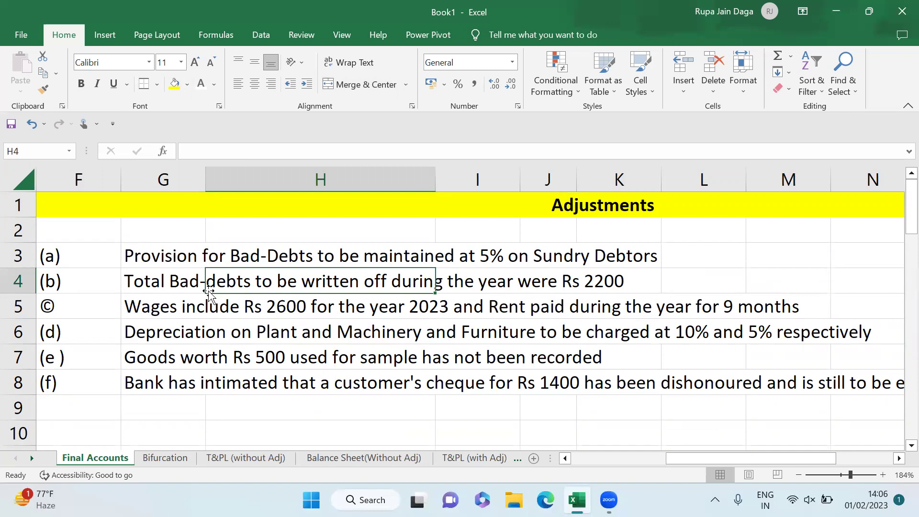
pyautogui.press('Left')
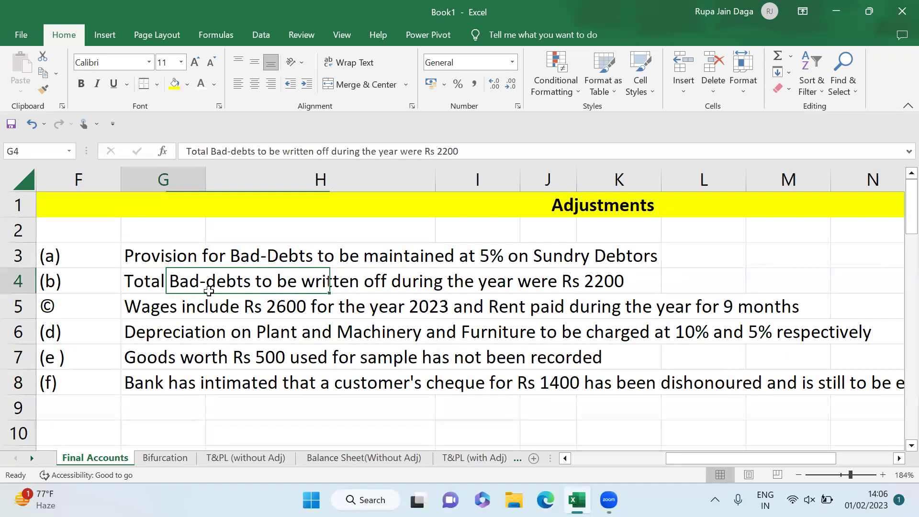
pyautogui.press('Left')
pyautogui.press('Left')
pyautogui.press('Left')
pyautogui.press('Left')
pyautogui.press('Left')
pyautogui.press('Left')
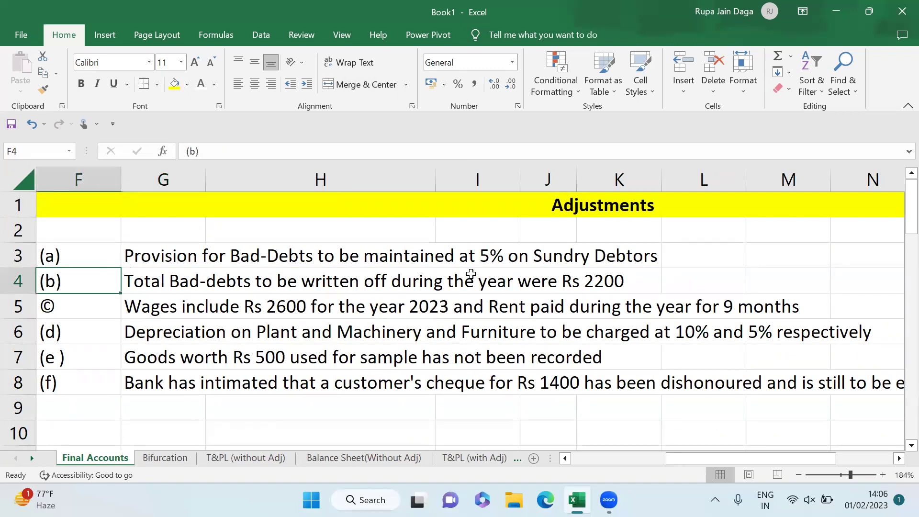
# - Find the Bad-Debt amount already recorded in the trial balance in Final Accounts
pyautogui.press('Down')
pyautogui.press('Down')
pyautogui.press('Down')
pyautogui.press('Down')
pyautogui.press('Down')
pyautogui.press('Down')
pyautogui.press('Down')
pyautogui.press('Down')
pyautogui.press('Down')
pyautogui.press('Down')
pyautogui.press('Down')
pyautogui.press('Down')
pyautogui.press('Down')
pyautogui.press('Down')
pyautogui.press('Down')
pyautogui.press('Down')
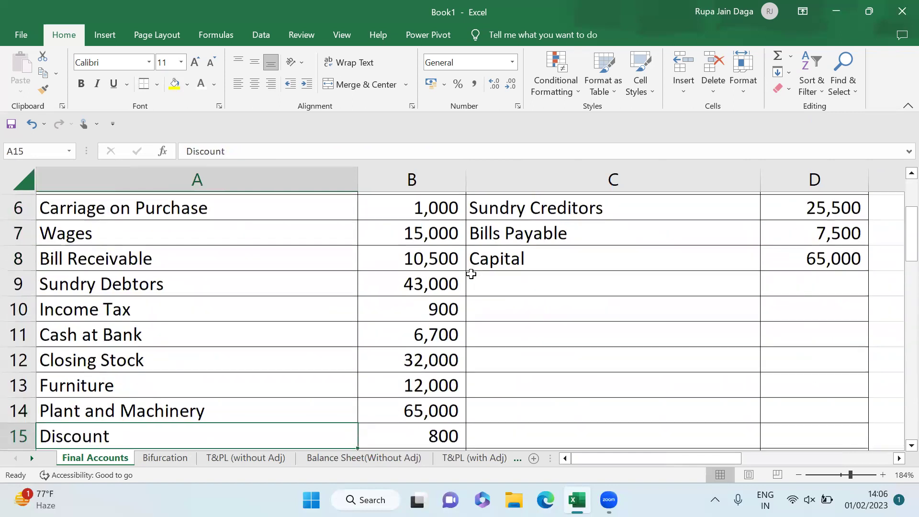
pyautogui.press('Up')
pyautogui.press('Right')
pyautogui.hotkey('shift', 'Right')
pyautogui.hotkey('shift', 'Left')
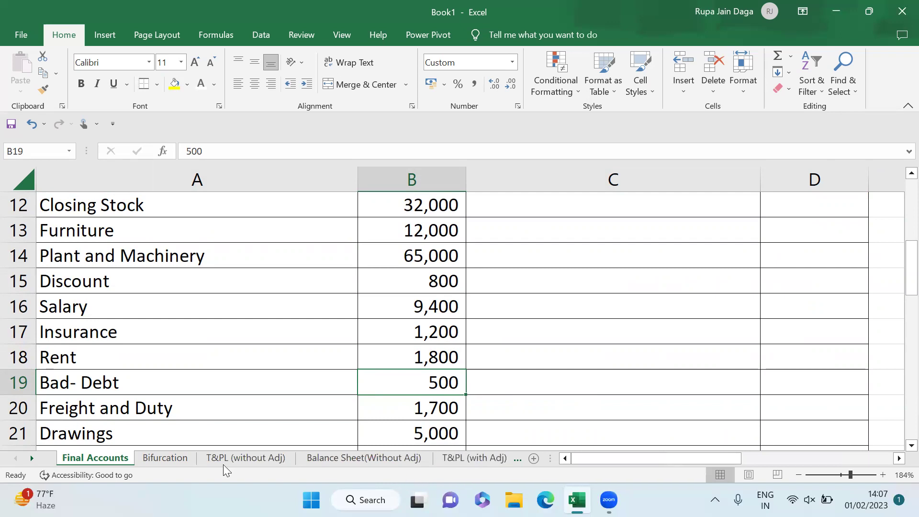
# - Highlight the "Add:- Further Bad Debt" amount in yellow on the T&PL (with Adj) sheet
pyautogui.click(475, 458)
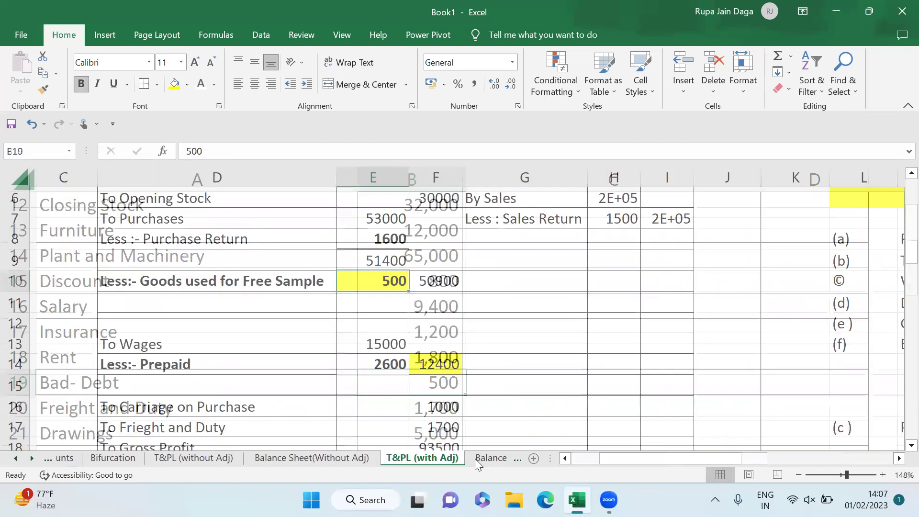
pyautogui.click(204, 404)
pyautogui.press('Down')
pyautogui.press('Down')
pyautogui.press('Down')
pyautogui.press('Down')
pyautogui.press('Down')
pyautogui.press('Down')
pyautogui.press('Down')
pyautogui.press('Down')
pyautogui.press('Down')
pyautogui.press('Down')
pyautogui.press('Down')
pyautogui.press('Down')
pyautogui.press('Down')
pyautogui.press('Down')
pyautogui.press('Down')
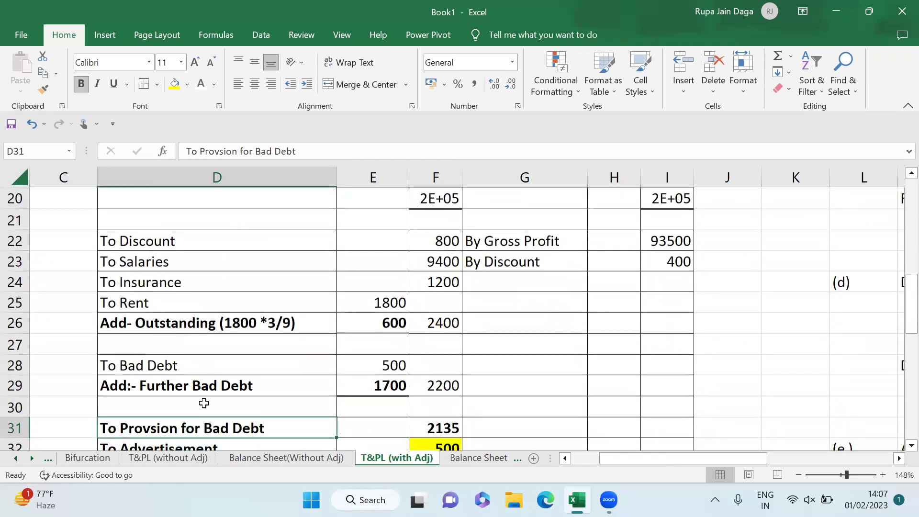
pyautogui.press('Up')
pyautogui.press('Up')
pyautogui.press('Right')
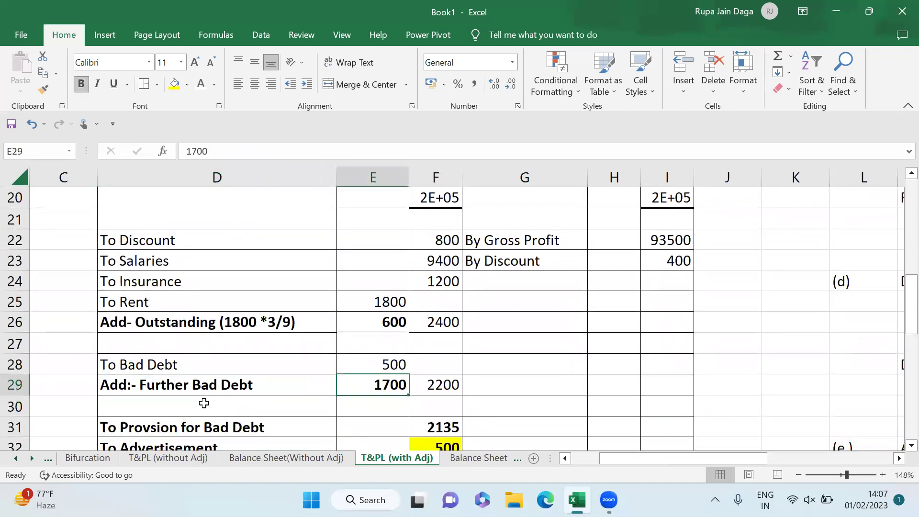
pyautogui.click(174, 83)
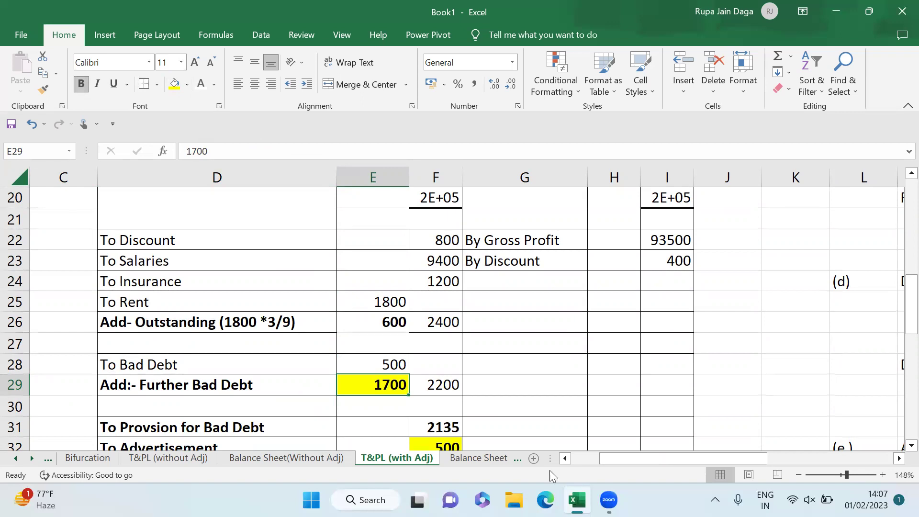
# - Highlight the "Less :- Further Bad Debt" label and amount under Sundry Debtors in yellow on Balance Sheet (With Adj)
pyautogui.click(476, 458)
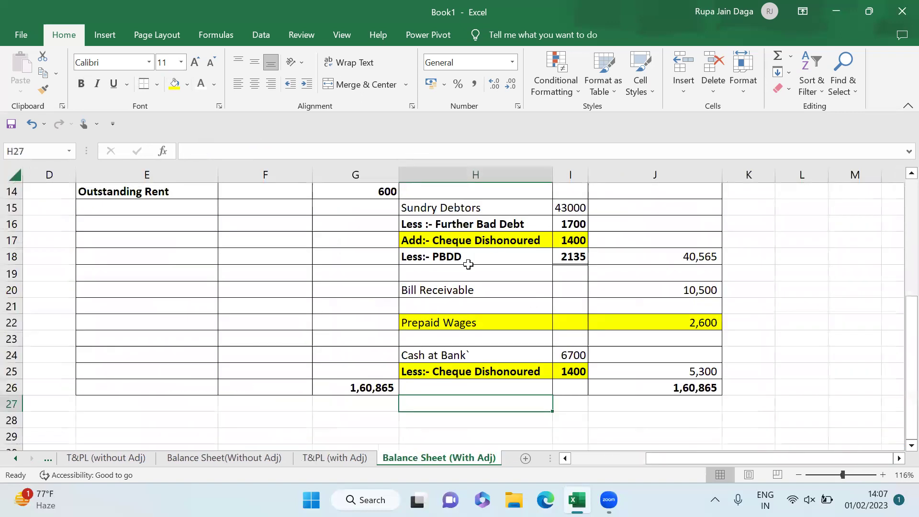
pyautogui.click(483, 219)
pyautogui.moveTo(483, 218); pyautogui.dragTo(567, 225)
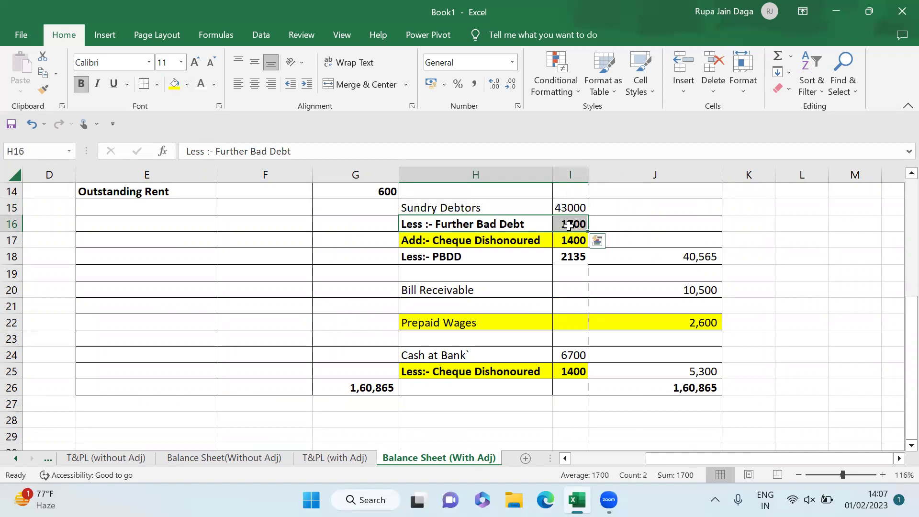
pyautogui.click(172, 89)
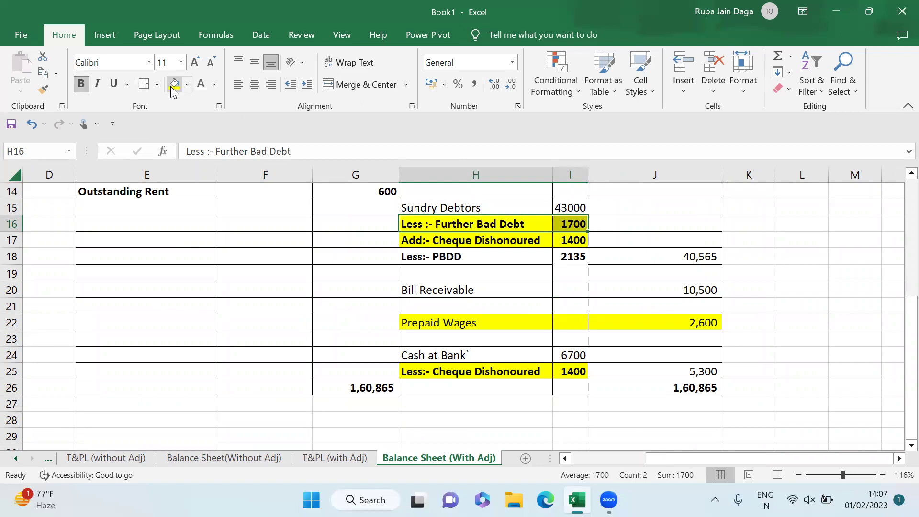
# - Read adjustment (a) on the provision for bad debts on Sundry Debtors in the Final Accounts sheet
pyautogui.click(21, 457)
pyautogui.click(21, 458)
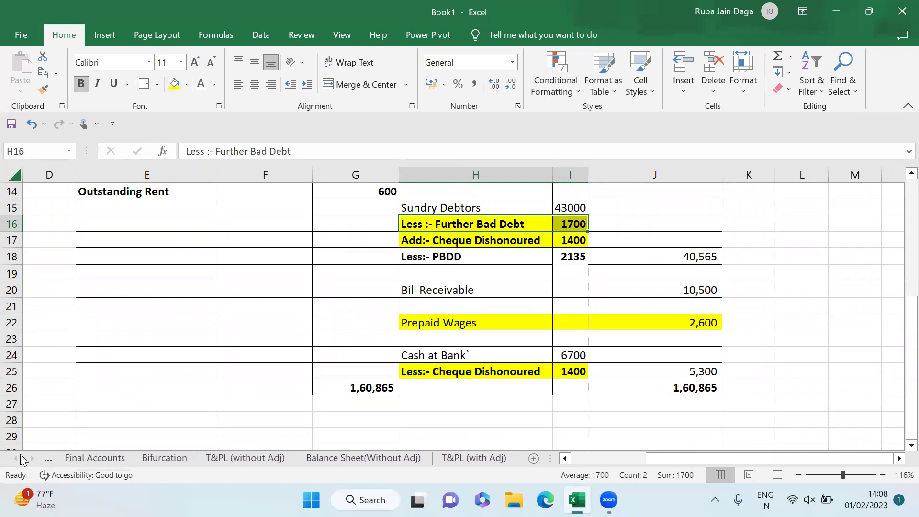
pyautogui.click(164, 455)
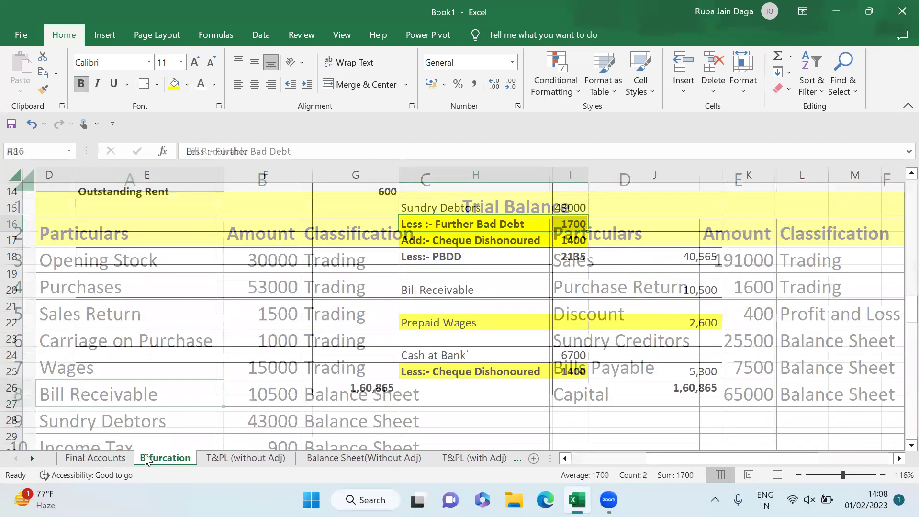
pyautogui.click(95, 458)
pyautogui.click(597, 298)
pyautogui.click(599, 291)
pyautogui.press('Up')
pyautogui.press('Up')
pyautogui.press('Up')
pyautogui.press('Up')
pyautogui.press('Up')
pyautogui.press('Up')
pyautogui.press('Up')
pyautogui.press('Up')
pyautogui.press('Up')
pyautogui.press('Up')
pyautogui.press('Up')
pyautogui.press('Up')
pyautogui.press('Up')
pyautogui.press('Up')
pyautogui.press('Right')
pyautogui.press('Right')
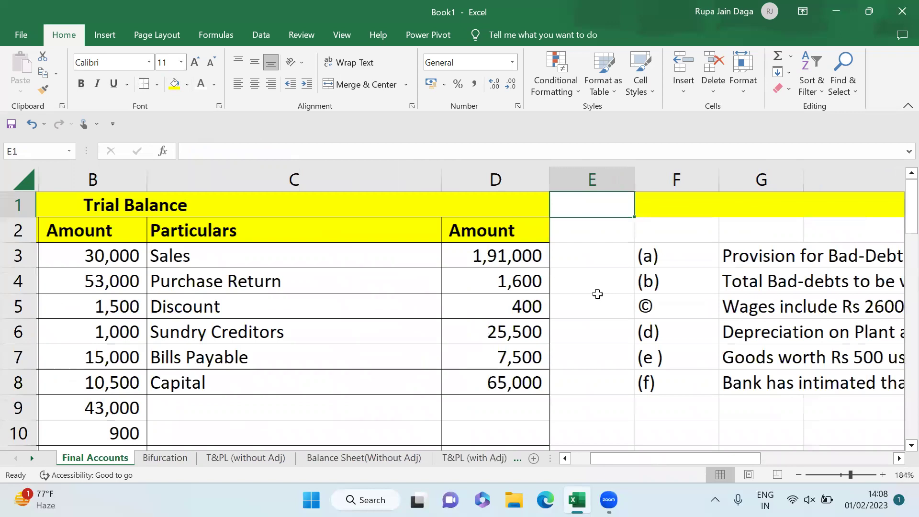
pyautogui.press('Right')
pyautogui.press('Right')
pyautogui.press('Right')
pyautogui.press('Right')
pyautogui.press('Right')
pyautogui.press('Right')
pyautogui.press('Right')
pyautogui.press('Right')
pyautogui.press('Right')
pyautogui.press('Right')
pyautogui.press('Right')
pyautogui.press('Right')
pyautogui.press('Right')
pyautogui.press('Down')
pyautogui.press('Down')
pyautogui.press('Left')
pyautogui.press('Left')
pyautogui.press('Left')
pyautogui.press('Left')
pyautogui.press('Left')
pyautogui.press('Left')
pyautogui.press('Left')
pyautogui.press('Left')
pyautogui.press('Left')
pyautogui.press('Left')
pyautogui.press('Left')
pyautogui.press('Left')
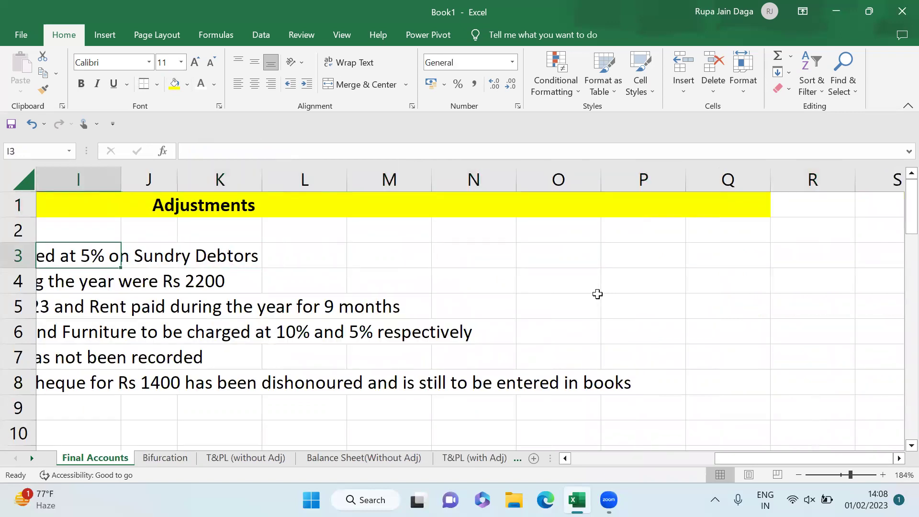
pyautogui.press('Right')
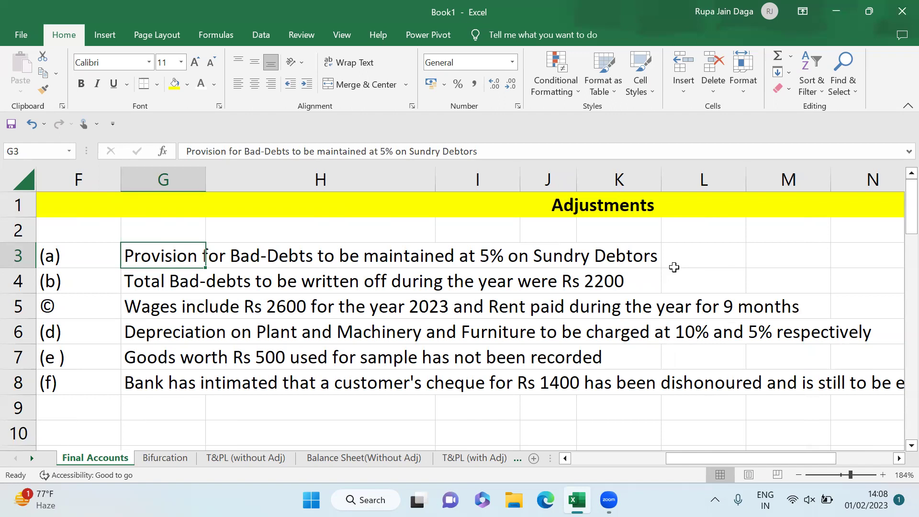
# - Examine the "Debtors balance before Provision" working below the journal entries in Final Accounts
pyautogui.press('Down')
pyautogui.press('Down')
pyautogui.press('Down')
pyautogui.press('Down')
pyautogui.press('Down')
pyautogui.press('Down')
pyautogui.press('Down')
pyautogui.press('Down')
pyautogui.press('Down')
pyautogui.press('Down')
pyautogui.press('Down')
pyautogui.press('Down')
pyautogui.press('Down')
pyautogui.press('Down')
pyautogui.press('Down')
pyautogui.press('Down')
pyautogui.press('Down')
pyautogui.press('Down')
pyautogui.press('Down')
pyautogui.press('Down')
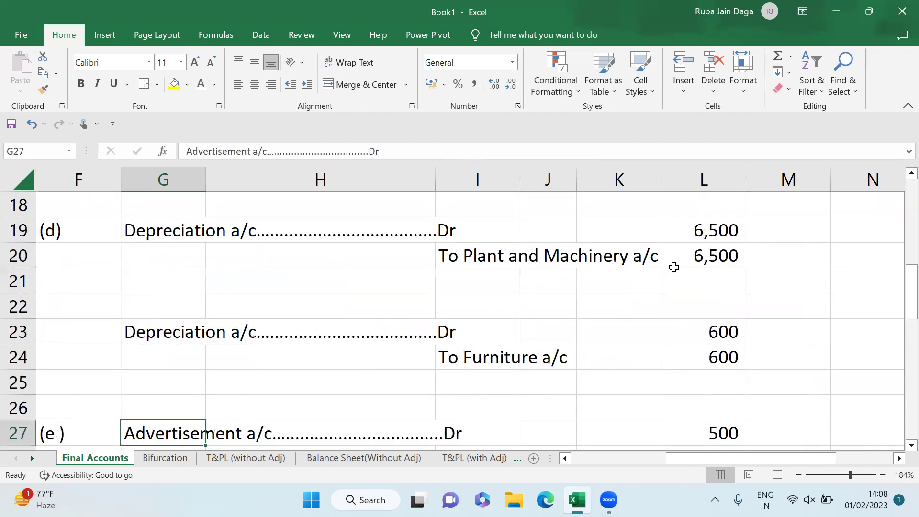
pyautogui.press('Down')
pyautogui.press('Down')
pyautogui.press('Down')
pyautogui.press('Down')
pyautogui.press('Down')
pyautogui.press('Down')
pyautogui.press('Down')
pyautogui.press('Down')
pyautogui.press('Down')
pyautogui.press('Down')
pyautogui.press('Down')
pyautogui.press('Left')
pyautogui.press('Left')
pyautogui.press('Left')
pyautogui.press('Left')
pyautogui.press('Left')
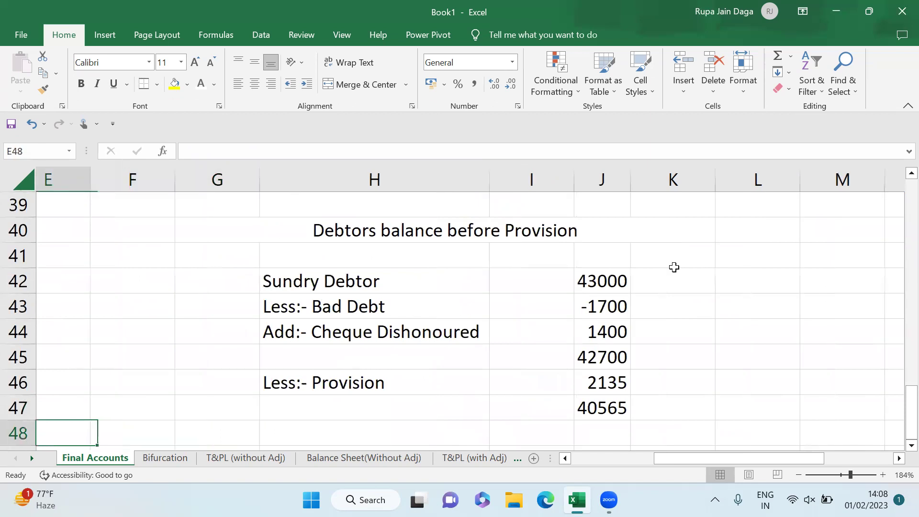
# - Find the Sundry Debtors amount in the trial balance on Final Accounts
pyautogui.press('Left')
pyautogui.press('Up')
pyautogui.press('Up')
pyautogui.press('Up')
pyautogui.press('Up')
pyautogui.press('Up')
pyautogui.press('Up')
pyautogui.press('Up')
pyautogui.press('Up')
pyautogui.press('Up')
pyautogui.press('Up')
pyautogui.press('Up')
pyautogui.press('Up')
pyautogui.press('Up')
pyautogui.press('Up')
pyautogui.press('Up')
pyautogui.press('Up')
pyautogui.press('Up')
pyautogui.press('Up')
pyautogui.press('Up')
pyautogui.press('Up')
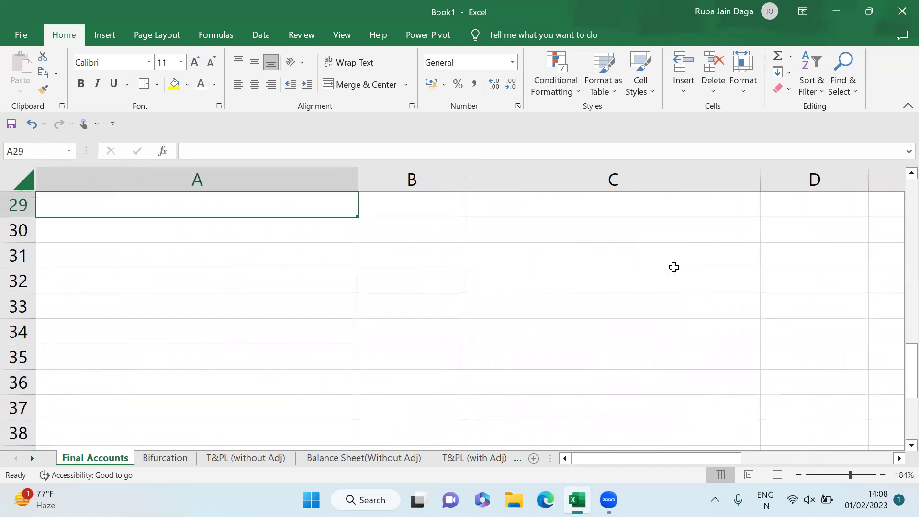
pyautogui.press('Down')
pyautogui.press('Up')
pyautogui.press('Up')
pyautogui.press('Up')
pyautogui.press('Up')
pyautogui.press('Up')
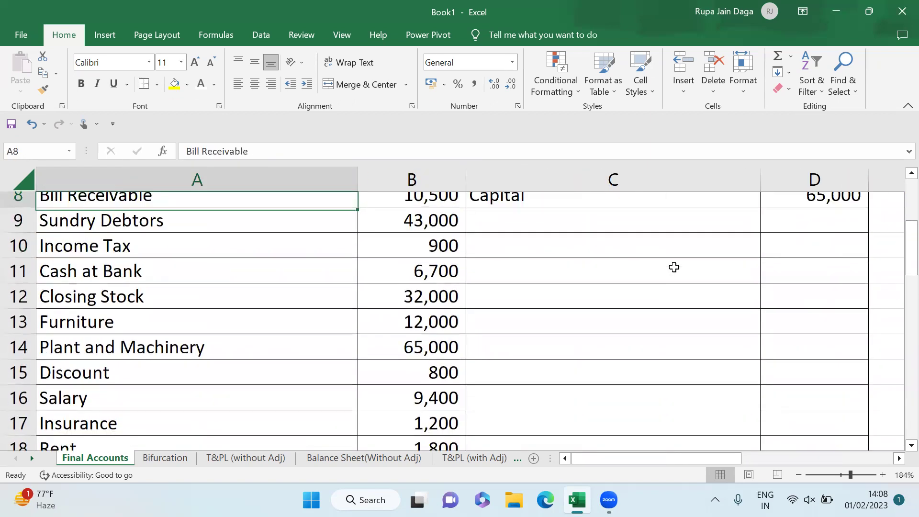
pyautogui.press('Down')
pyautogui.press('Down')
pyautogui.press('Right')
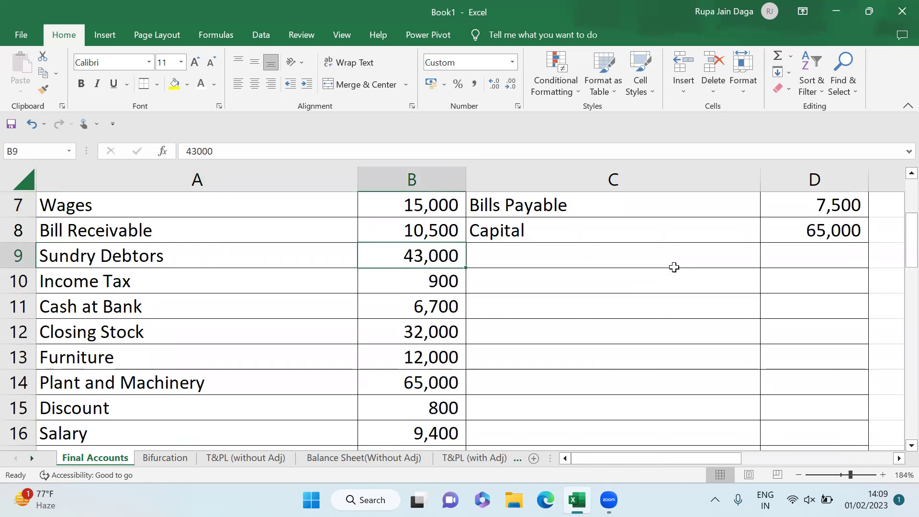
# - Review the Bad Debt to Debtors journal entry for adjustment (b), including its debit and credit amounts
pyautogui.press('Down')
pyautogui.press('Down')
pyautogui.press('Down')
pyautogui.press('Down')
pyautogui.press('Down')
pyautogui.press('Down')
pyautogui.press('Down')
pyautogui.press('Down')
pyautogui.press('Down')
pyautogui.press('Down')
pyautogui.press('Down')
pyautogui.press('Down')
pyautogui.press('Down')
pyautogui.press('Down')
pyautogui.press('Down')
pyautogui.press('Down')
pyautogui.press('Down')
pyautogui.press('Down')
pyautogui.press('Down')
pyautogui.press('Down')
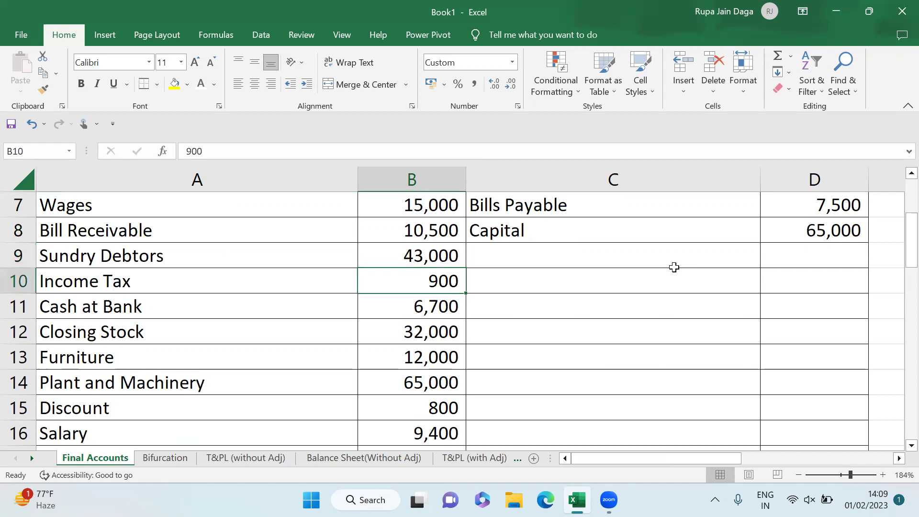
pyautogui.press('Right')
pyautogui.press('Right')
pyautogui.press('Right')
pyautogui.press('Right')
pyautogui.press('Right')
pyautogui.press('Right')
pyautogui.press('Right')
pyautogui.press('Right')
pyautogui.press('Right')
pyautogui.press('Right')
pyautogui.press('Right')
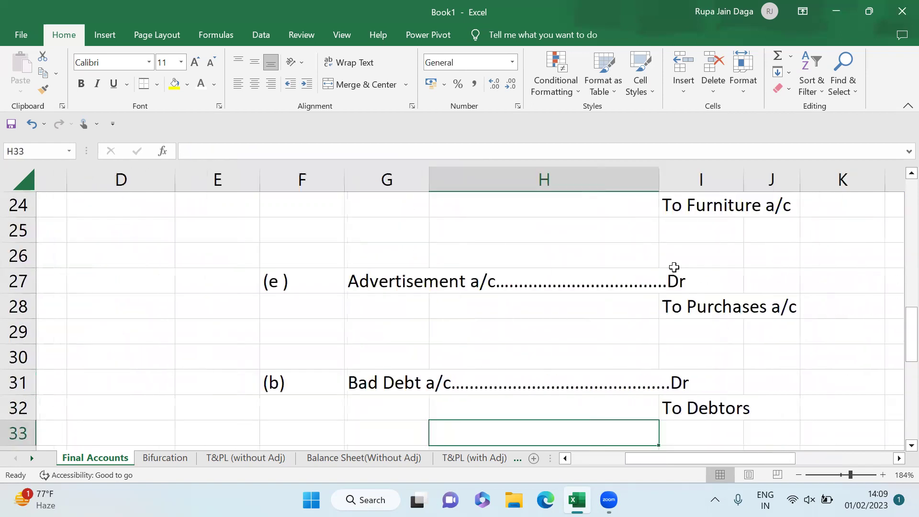
pyautogui.press('Right')
pyautogui.press('Right')
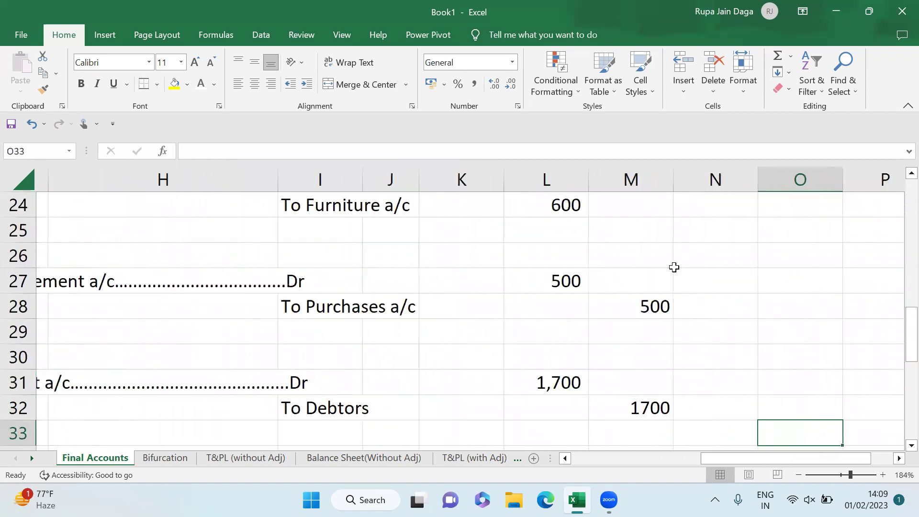
# - Highlight the Bad Debt and Cheque Dishonoured amounts in yellow in the "Debtors balance before Provision" working
pyautogui.press('Down')
pyautogui.press('Left')
pyautogui.press('Left')
pyautogui.press('Left')
pyautogui.press('Left')
pyautogui.press('Left')
pyautogui.press('Left')
pyautogui.press('Left')
pyautogui.press('Down')
pyautogui.press('Down')
pyautogui.press('Down')
pyautogui.press('Down')
pyautogui.press('Down')
pyautogui.press('Down')
pyautogui.press('Down')
pyautogui.press('Down')
pyautogui.press('Down')
pyautogui.press('Down')
pyautogui.press('Down')
pyautogui.press('Down')
pyautogui.press('Down')
pyautogui.press('Down')
pyautogui.press('Down')
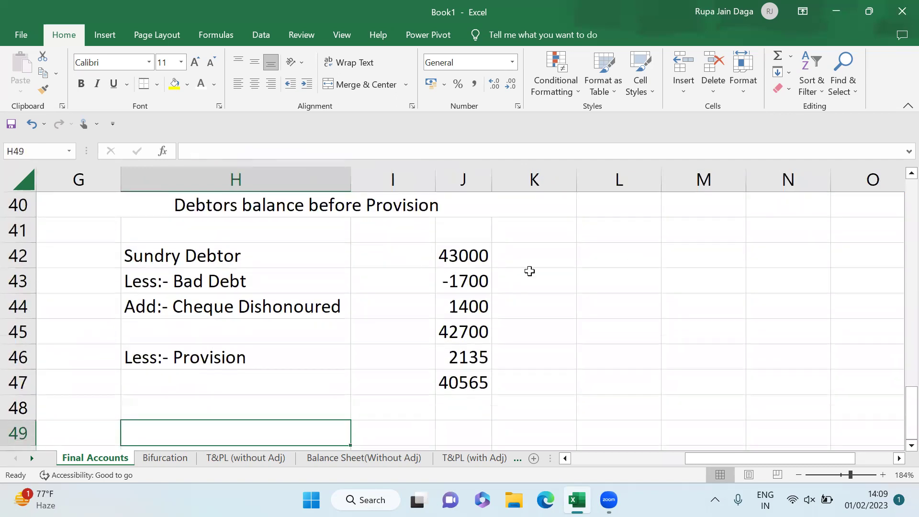
pyautogui.click(473, 280)
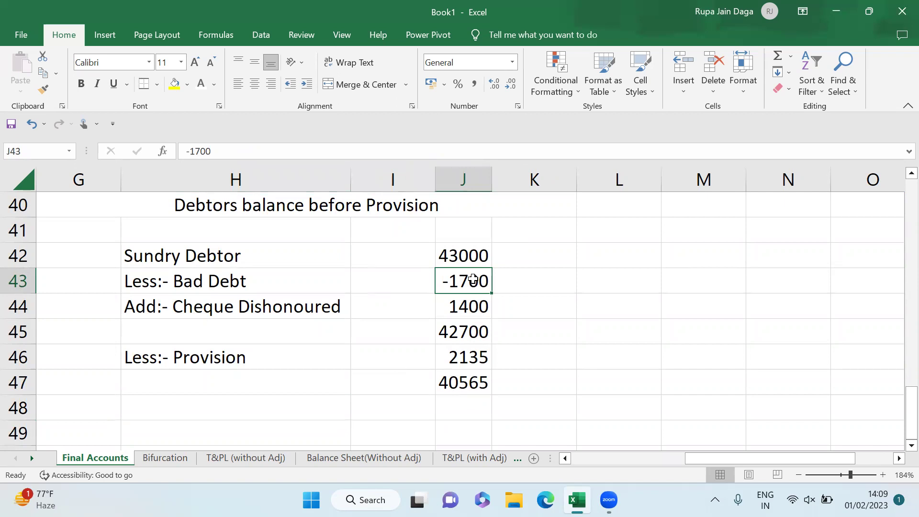
pyautogui.click(175, 83)
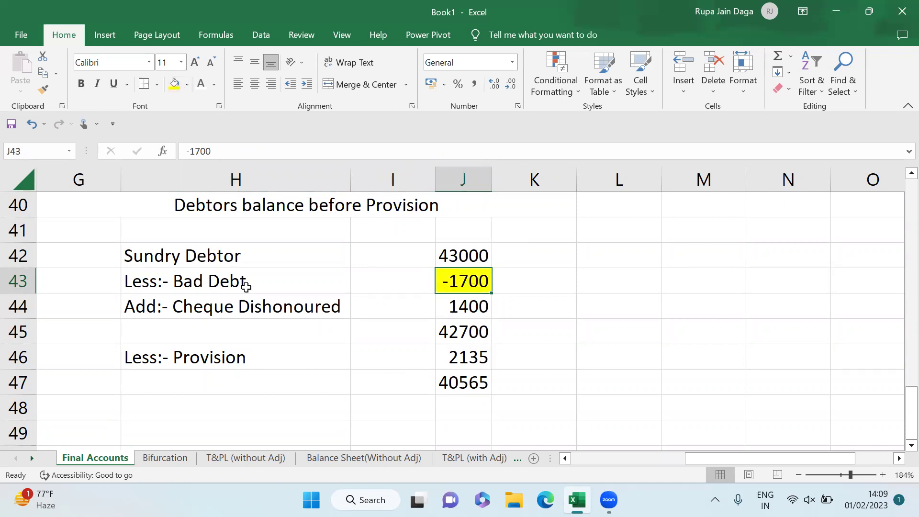
pyautogui.click(452, 314)
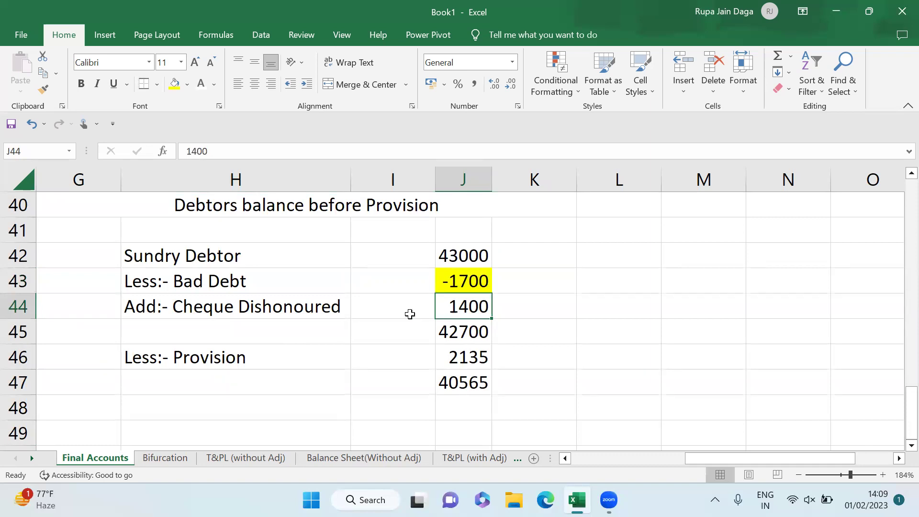
pyautogui.click(174, 84)
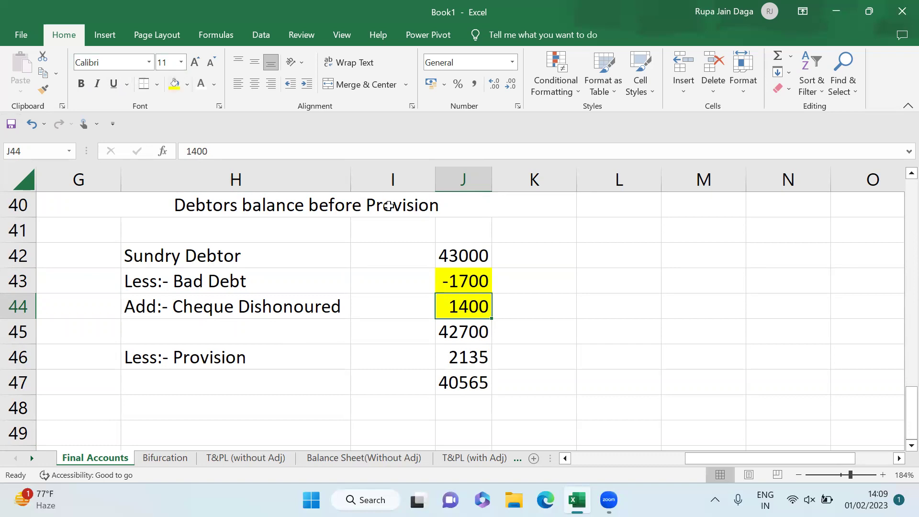
# - Highlight the debtors subtotal before provision and the Provision amount in yellow, and select the final debtors balance below them
pyautogui.click(454, 333)
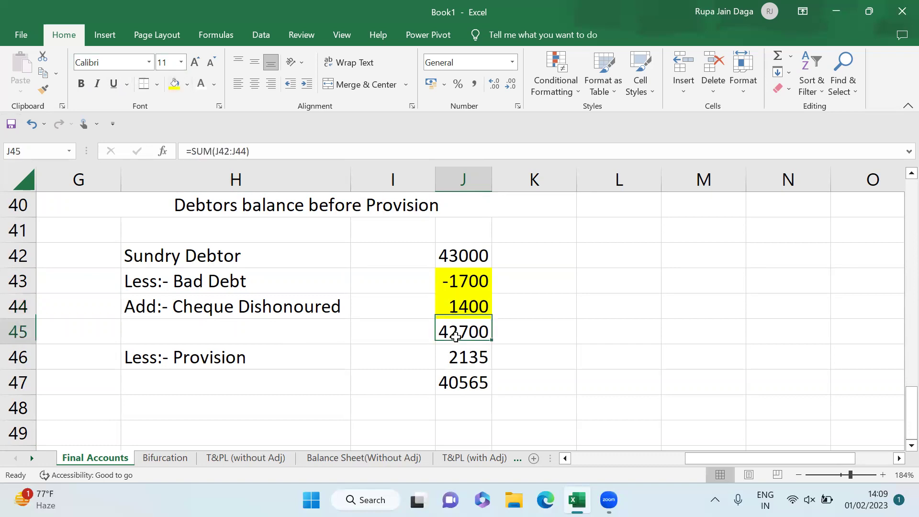
pyautogui.click(176, 84)
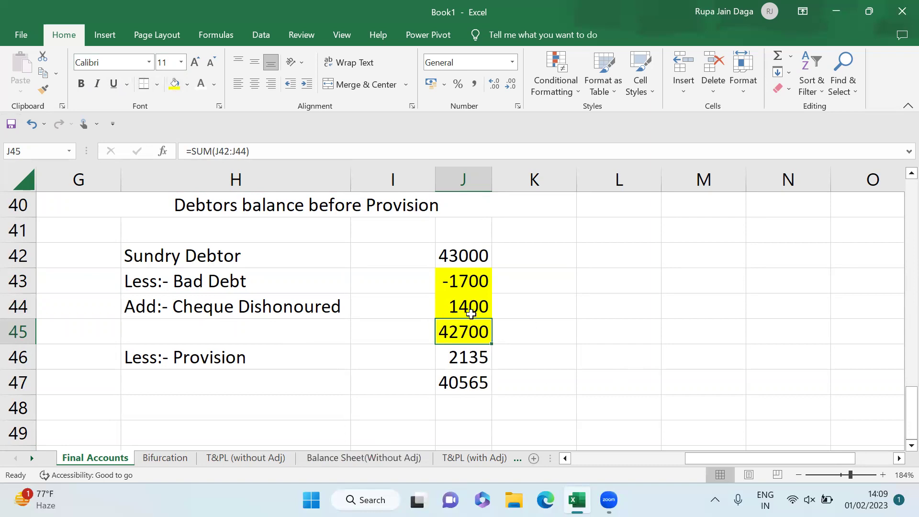
pyautogui.click(480, 360)
pyautogui.click(175, 84)
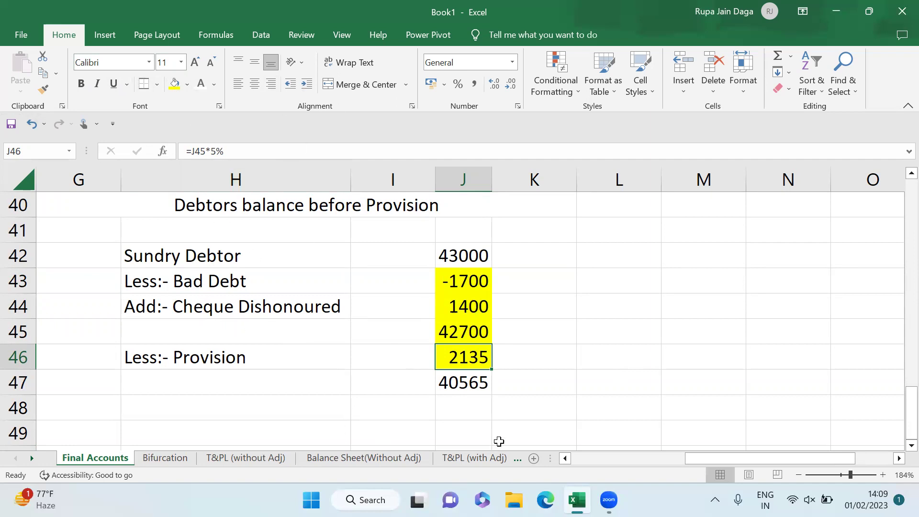
pyautogui.click(476, 390)
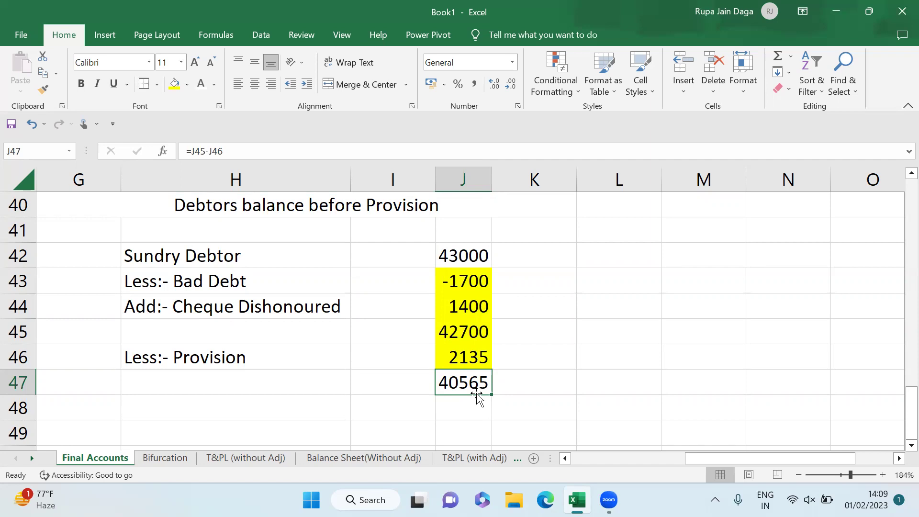
# - Highlight the provision for bad debt amount in yellow in the T&PL (with Adj) sheet
pyautogui.click(483, 458)
pyautogui.click(322, 405)
pyautogui.press('Down')
pyautogui.press('Down')
pyautogui.press('Down')
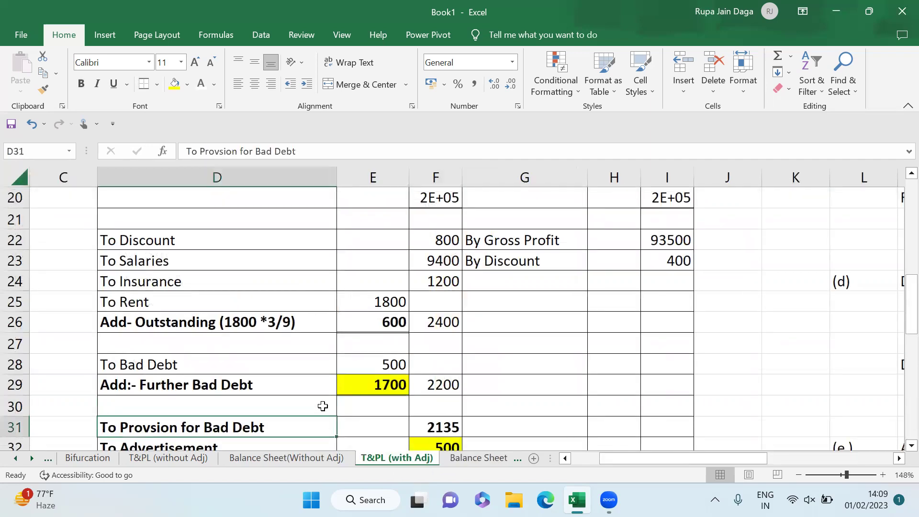
pyautogui.press('Up')
pyautogui.press('Up')
pyautogui.press('Right')
pyautogui.press('Right')
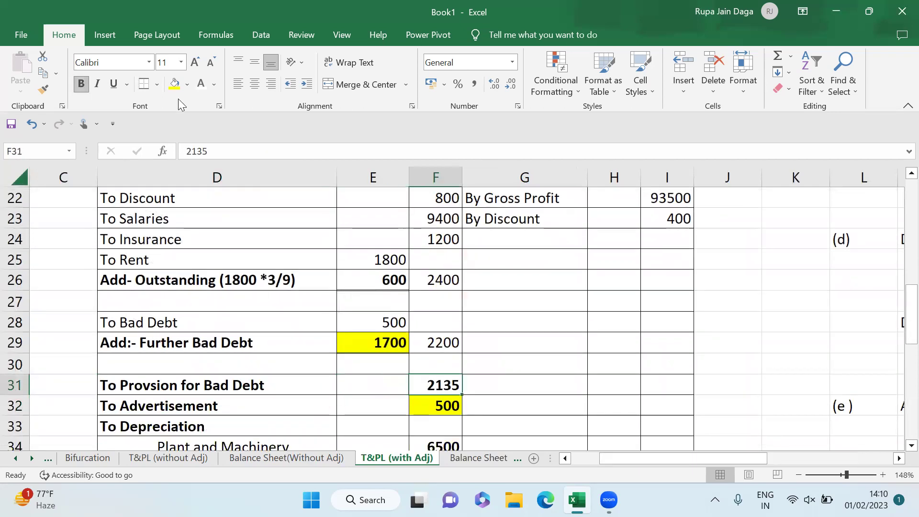
pyautogui.click(174, 83)
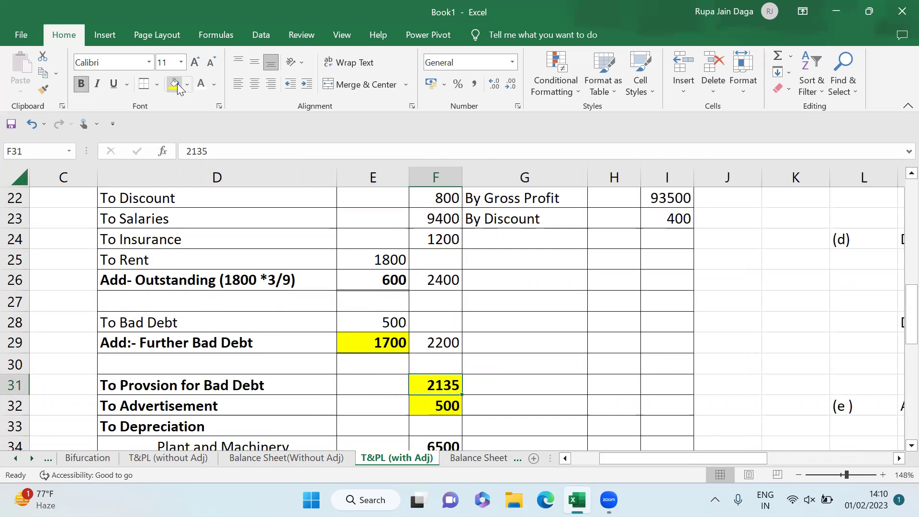
# - Highlight the "Less:- PBDD" label and its amount under Sundry Debtors in yellow in Balance Sheet (With Adj)
pyautogui.click(479, 458)
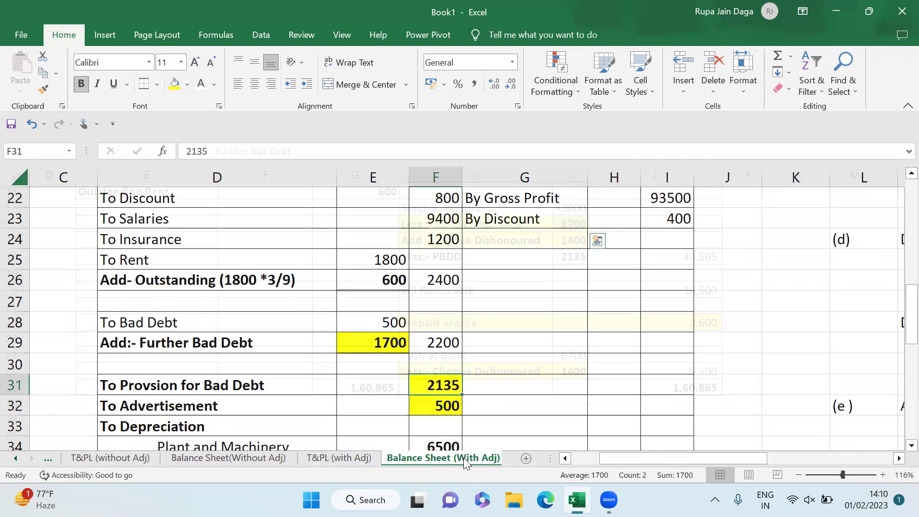
pyautogui.press('Up')
pyautogui.press('Up')
pyautogui.press('Down')
pyautogui.press('Down')
pyautogui.press('Down')
pyautogui.press('Down')
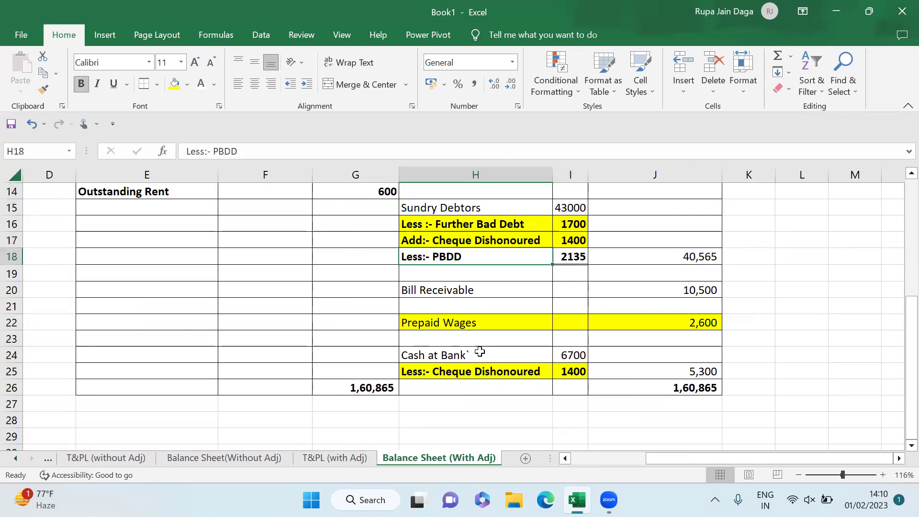
pyautogui.hotkey('shift', 'Right')
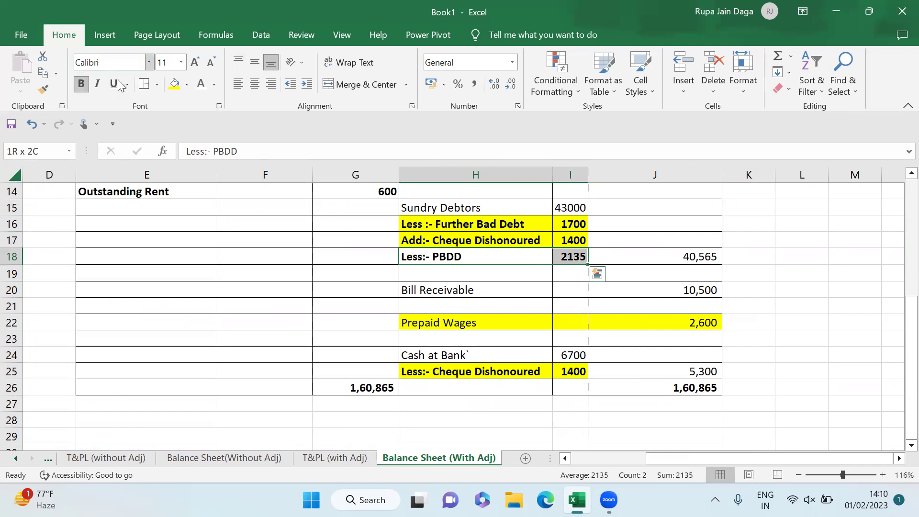
pyautogui.click(175, 85)
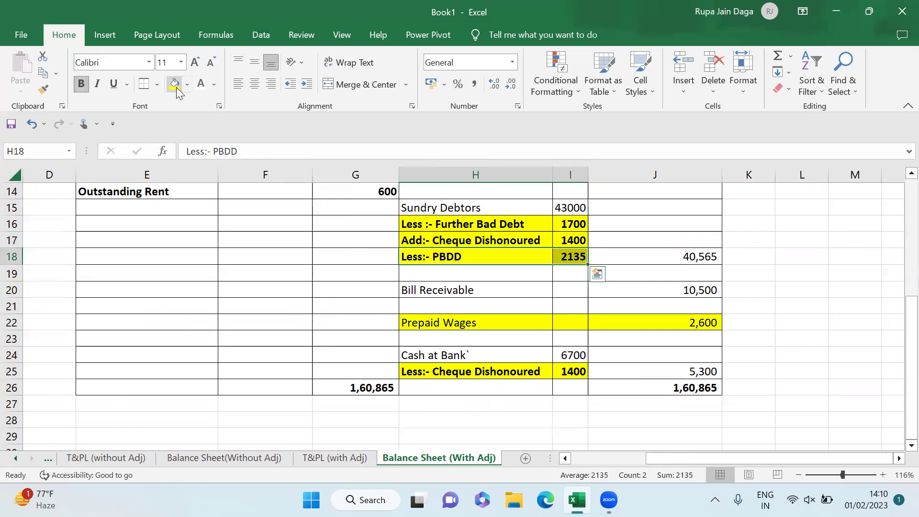
# - Look through the assets side of the adjusted balance sheet for adjustment rows that are not highlighted
pyautogui.press('Up')
pyautogui.press('Up')
pyautogui.press('Up')
pyautogui.press('Up')
pyautogui.press('Up')
pyautogui.press('Up')
pyautogui.press('Up')
pyautogui.press('Up')
pyautogui.press('Up')
pyautogui.press('Up')
pyautogui.press('Up')
pyautogui.press('Up')
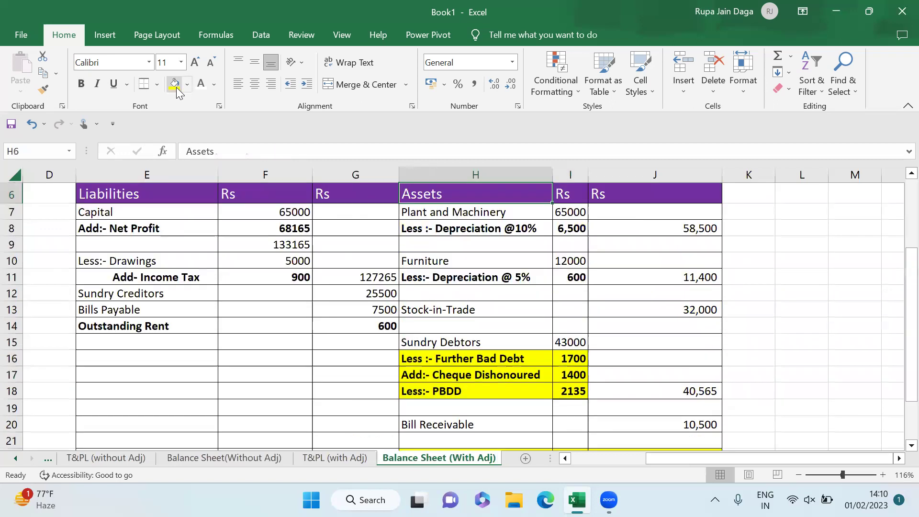
pyautogui.press('Down')
pyautogui.press('Down')
pyautogui.press('Down')
pyautogui.press('Down')
pyautogui.press('Down')
pyautogui.press('Down')
pyautogui.press('Down')
pyautogui.press('Down')
pyautogui.press('Down')
pyautogui.press('Down')
pyautogui.press('Down')
pyautogui.press('Down')
pyautogui.press('Down')
pyautogui.press('Down')
pyautogui.press('Down')
pyautogui.press('Down')
pyautogui.press('Down')
pyautogui.press('Down')
pyautogui.press('Down')
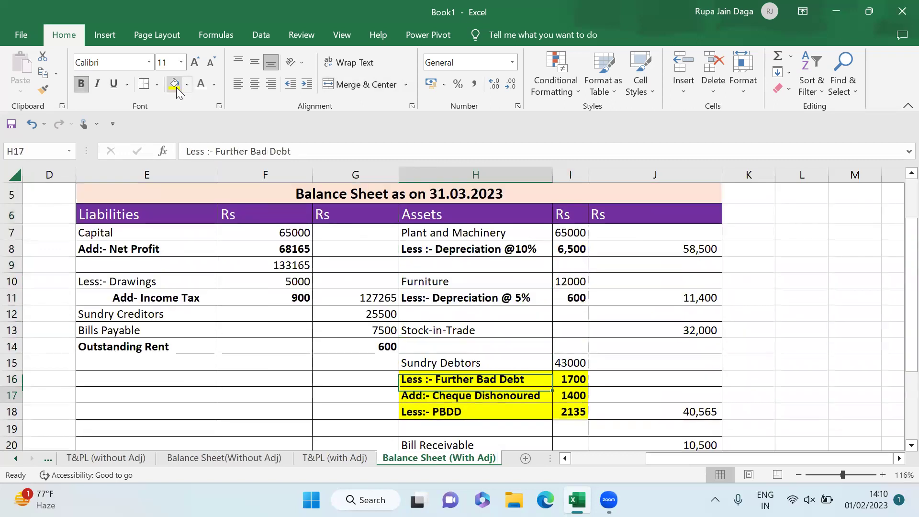
# - Highlight the 10% depreciation row under Plant and Machinery and the 5% depreciation row under Furniture in yellow
pyautogui.press('Up')
pyautogui.press('Up')
pyautogui.press('Up')
pyautogui.press('Up')
pyautogui.press('Up')
pyautogui.press('Up')
pyautogui.press('Up')
pyautogui.press('Up')
pyautogui.press('Up')
pyautogui.press('Up')
pyautogui.press('Up')
pyautogui.press('Up')
pyautogui.press('Up')
pyautogui.press('Up')
pyautogui.press('Up')
pyautogui.press('Up')
pyautogui.press('Up')
pyautogui.press('Up')
pyautogui.press('Up')
pyautogui.press('Down')
pyautogui.press('Down')
pyautogui.hotkey('shift', 'Right')
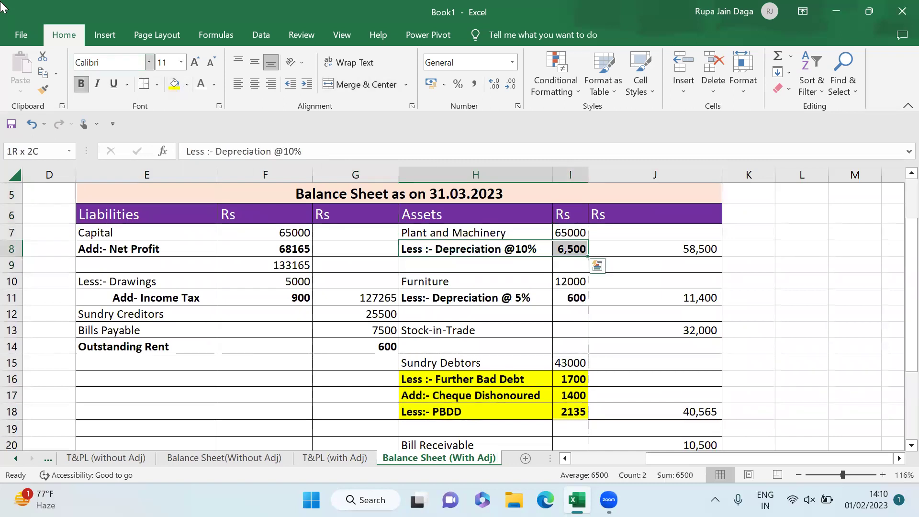
pyautogui.click(174, 85)
pyautogui.moveTo(437, 298); pyautogui.dragTo(575, 298)
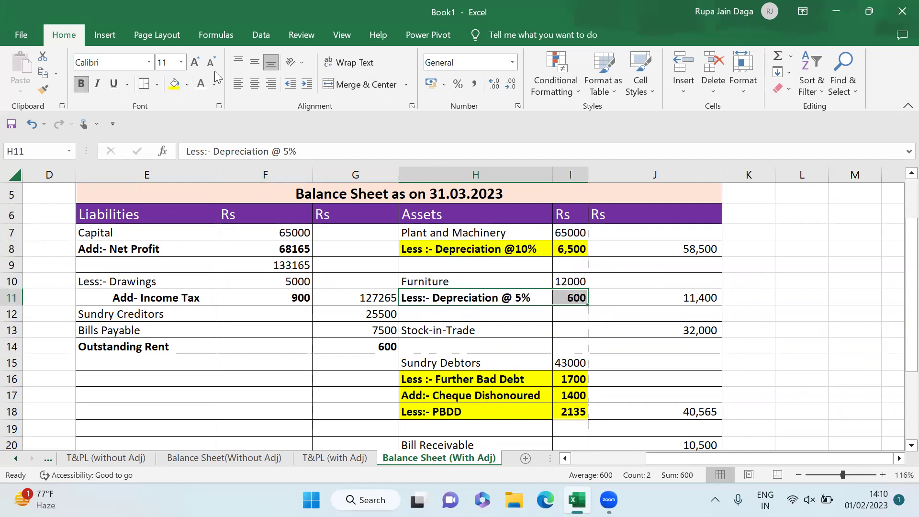
pyautogui.click(174, 85)
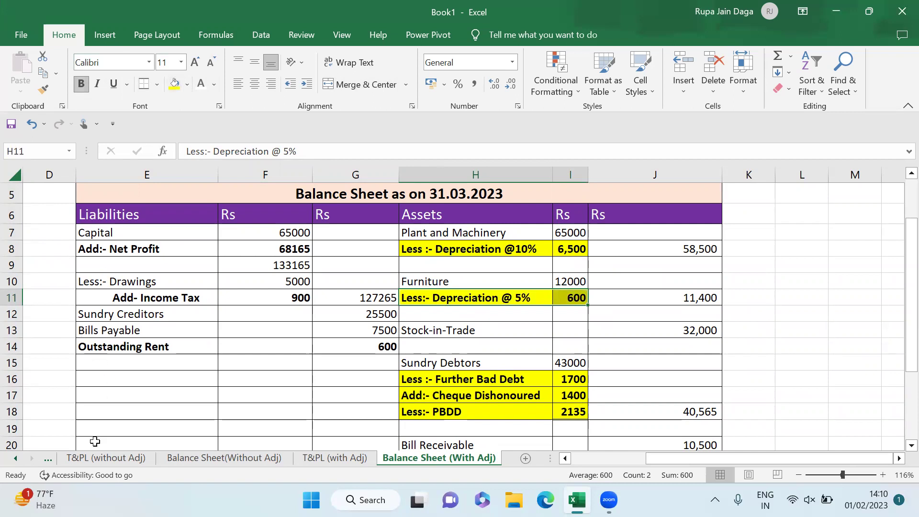
# - Highlight the Outstanding Rent and "Add- Income Tax" rows with their amounts in yellow on the liabilities side
pyautogui.moveTo(148, 349); pyautogui.dragTo(383, 347)
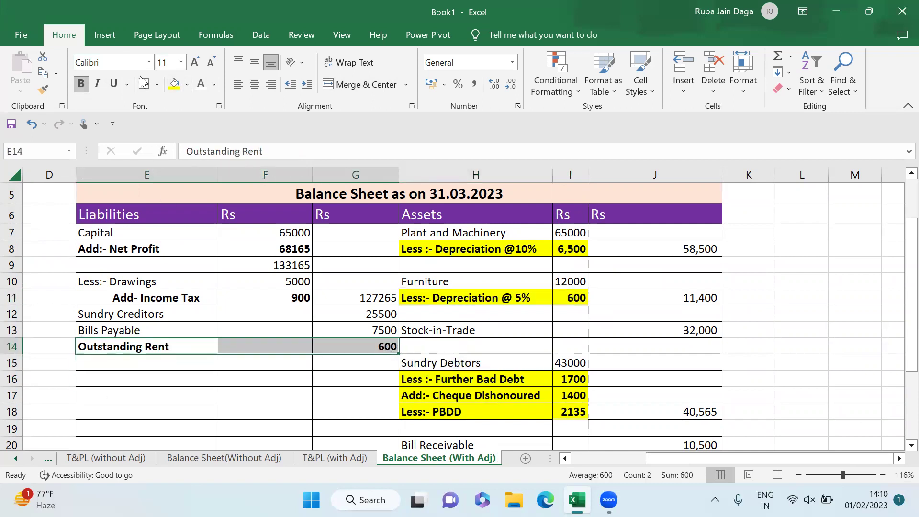
pyautogui.click(175, 86)
pyautogui.click(187, 296)
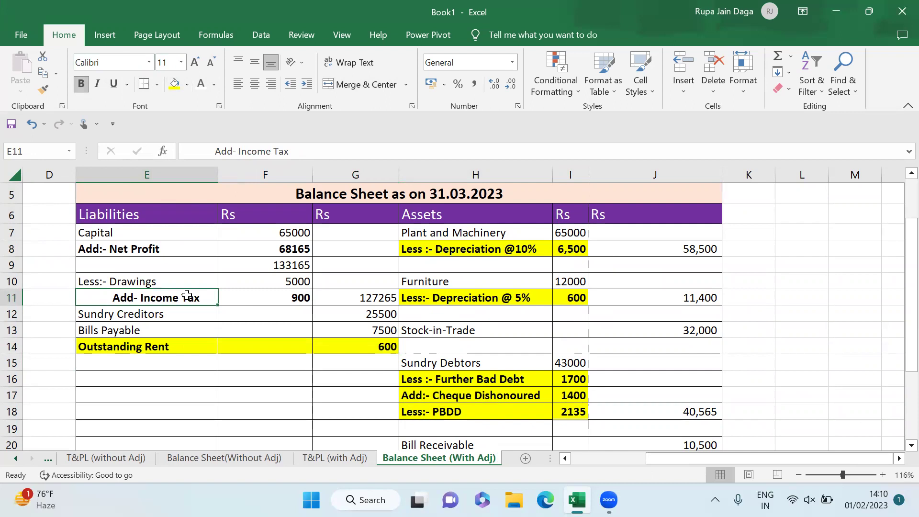
pyautogui.moveTo(120, 296); pyautogui.dragTo(277, 301)
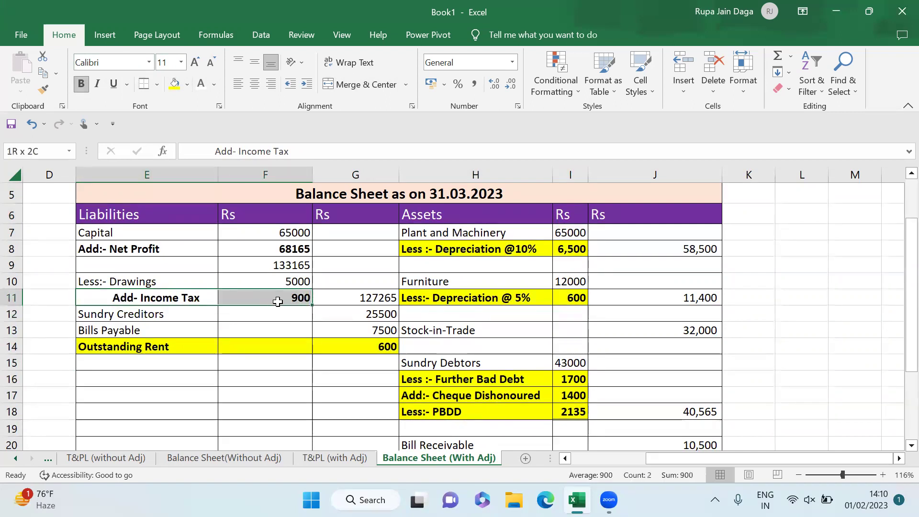
pyautogui.click(176, 86)
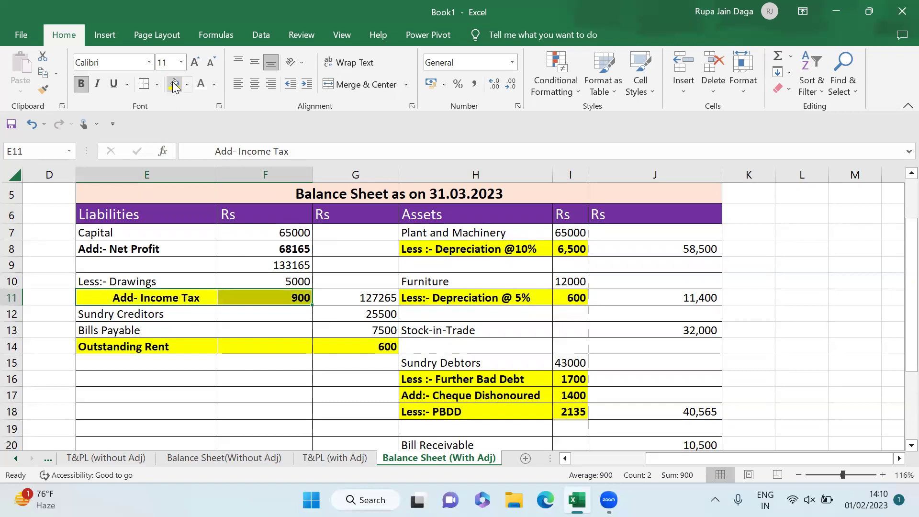